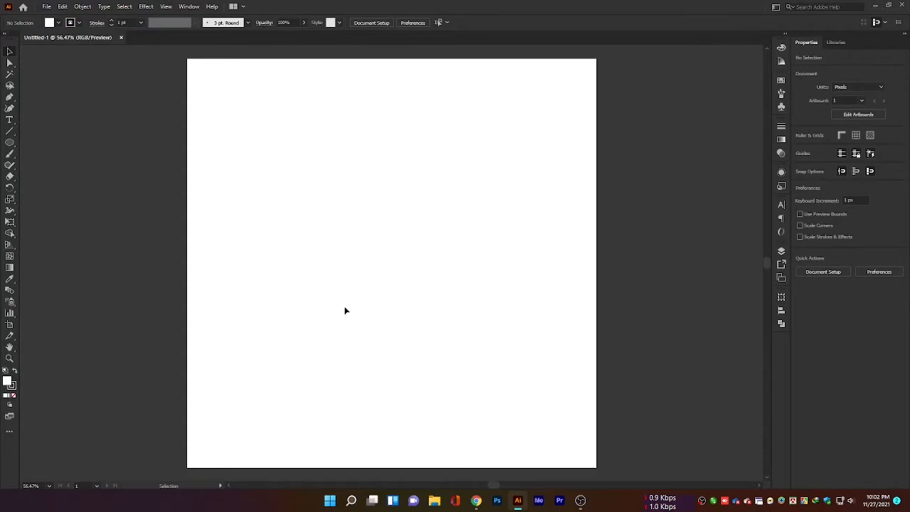
Draw a circle about 506 px in diameter on the artboard and move it slightly upward.
key("ctrl+equal")
left_click_drag(10, 143, 41, 163)
left_click_drag(390, 269, 519, 359)
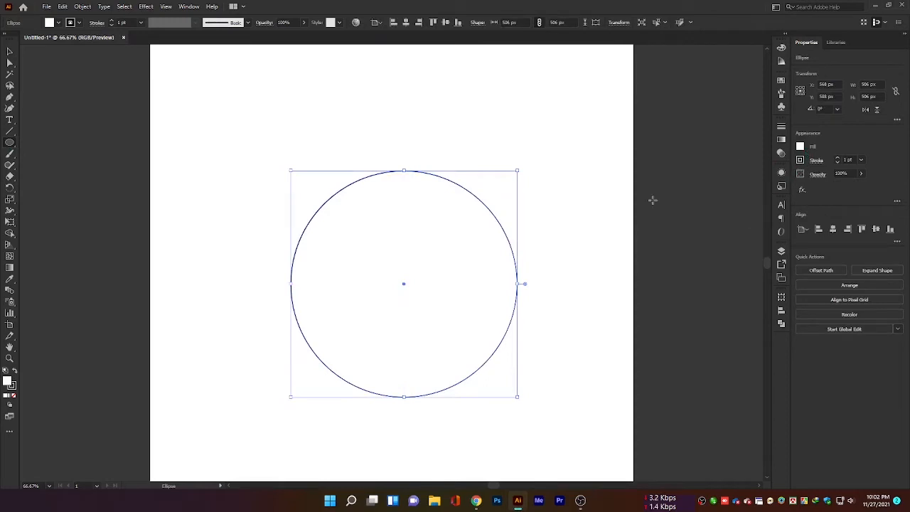
left_click(10, 52)
left_click(545, 138)
left_click_drag(501, 230, 502, 208)
left_click(564, 180)
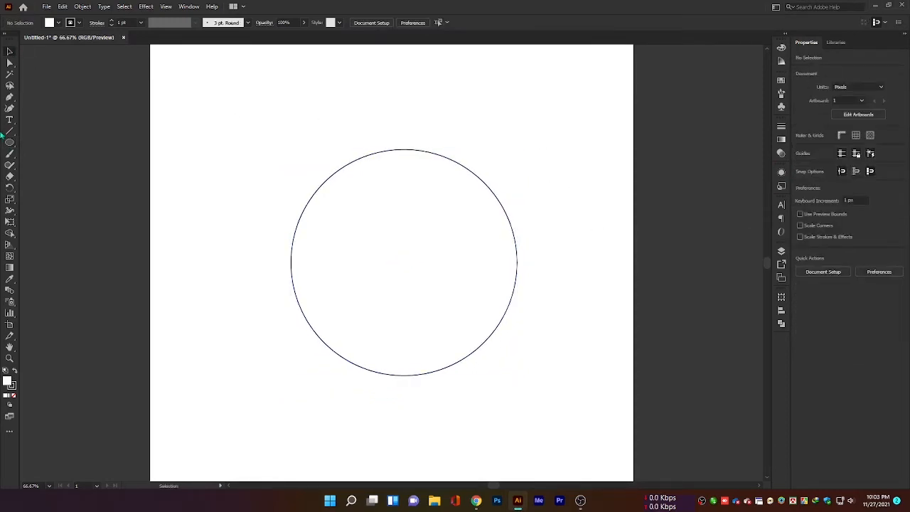
Draw a gently upward-arched horizon line with the Pen tool between the circle's left and right anchor points.
left_click(10, 98)
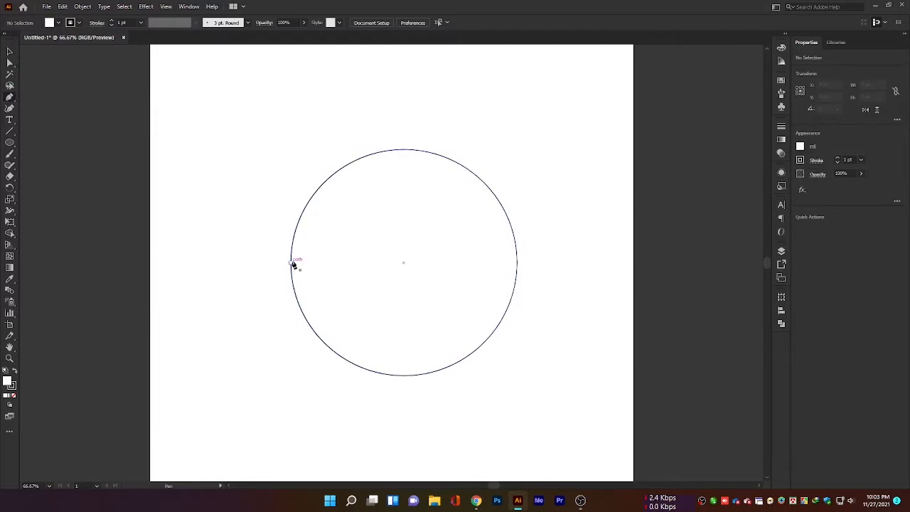
left_click(293, 265)
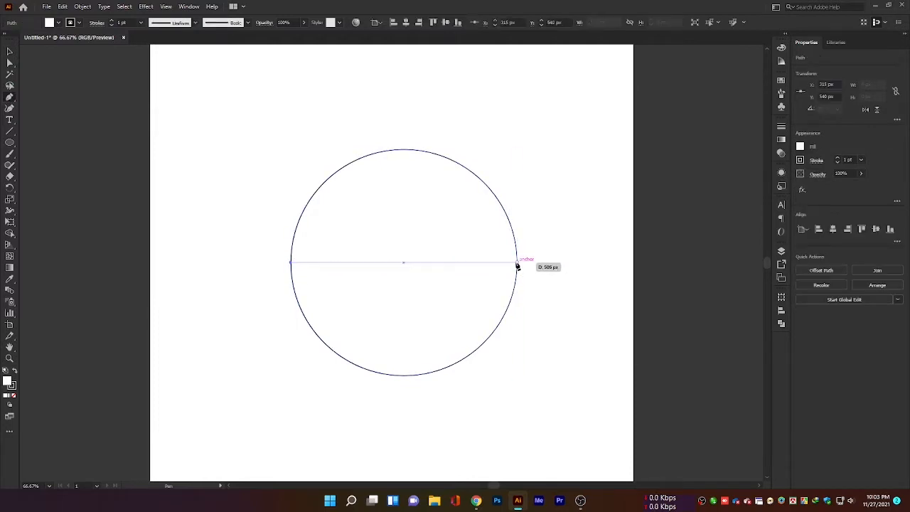
left_click_drag(517, 264, 671, 286)
left_click(542, 272, "ctrl")
key("ctrl+z")
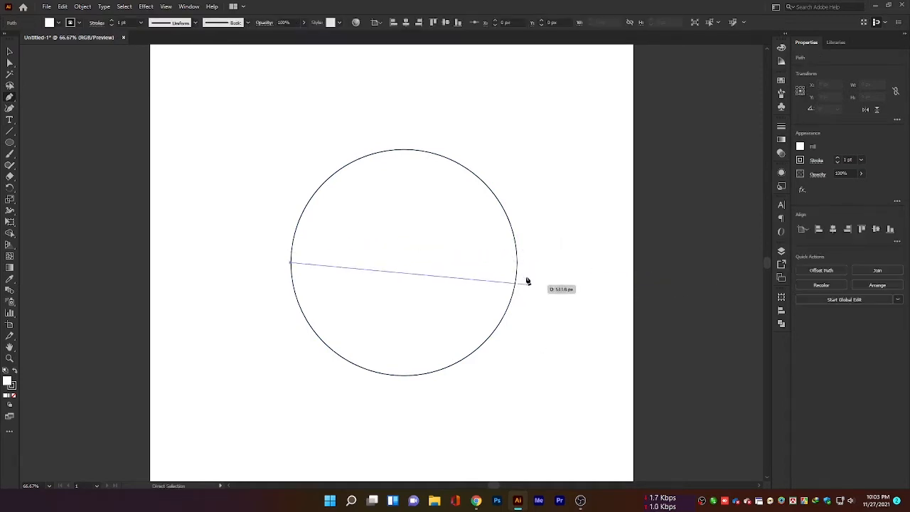
left_click_drag(518, 263, 666, 286)
left_click_drag(518, 263, 548, 238)
left_click(527, 352, "ctrl")
left_click(10, 53)
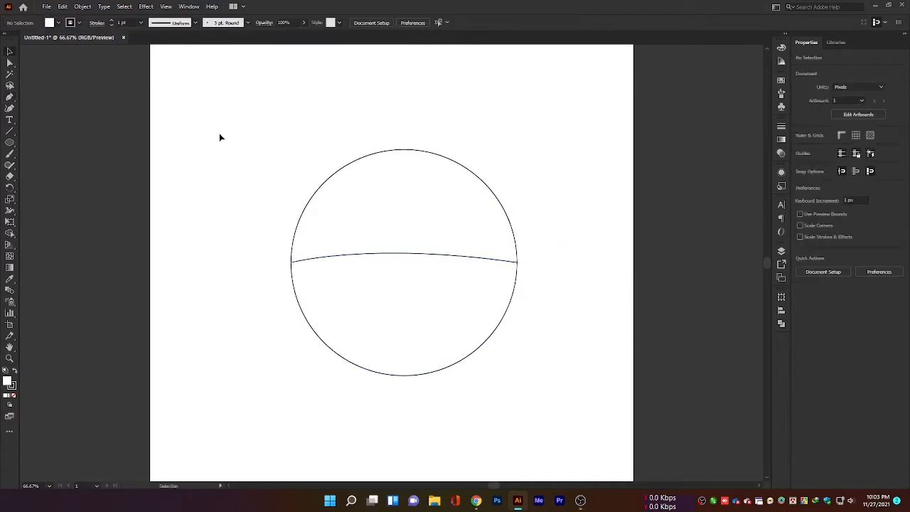
Draw a narrow open wedge about 127 px long, pointing inward from the circle's left edge just below the horizon.
left_click(10, 97)
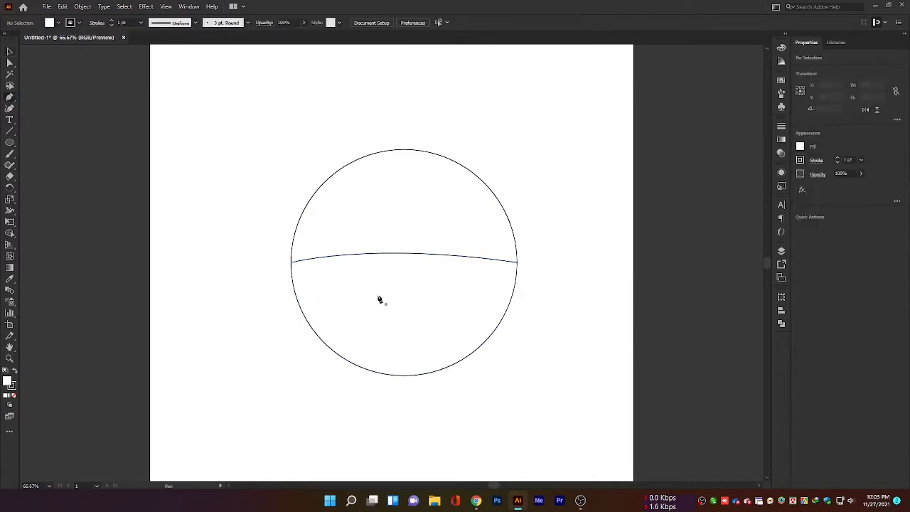
left_click(292, 270)
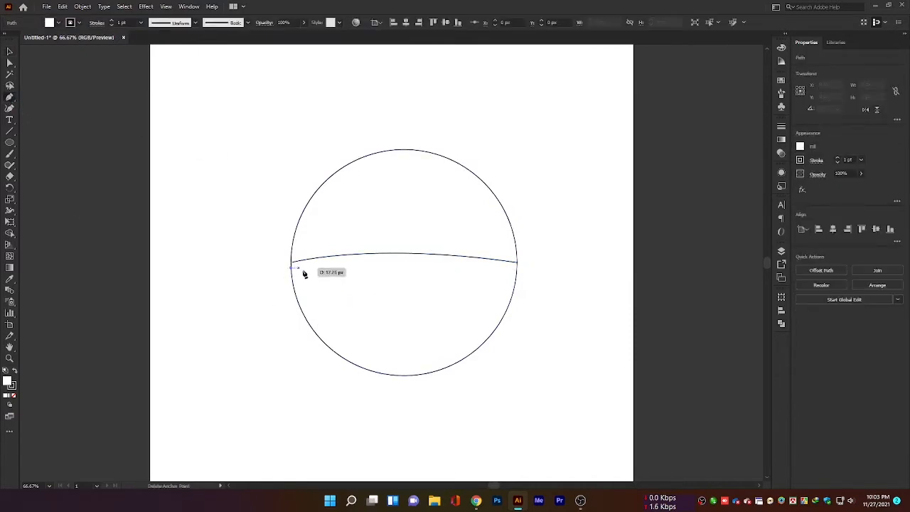
left_click(349, 271)
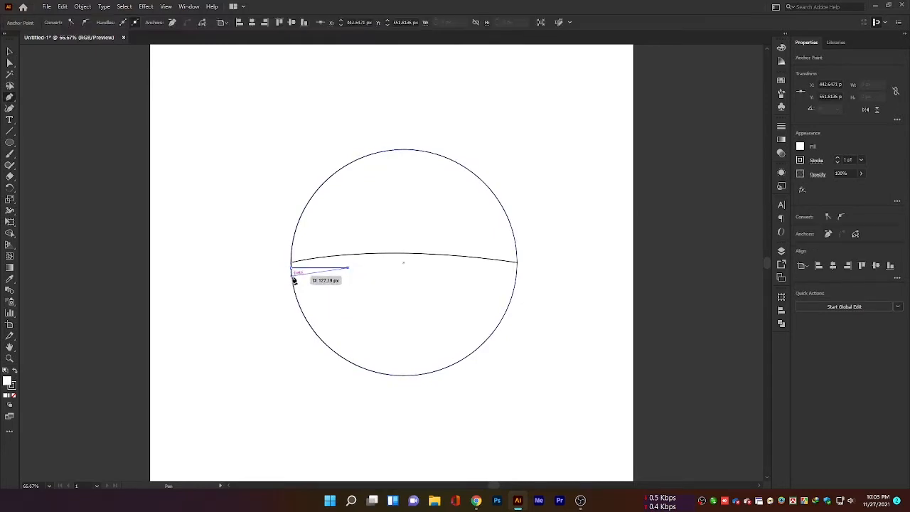
left_click(292, 275)
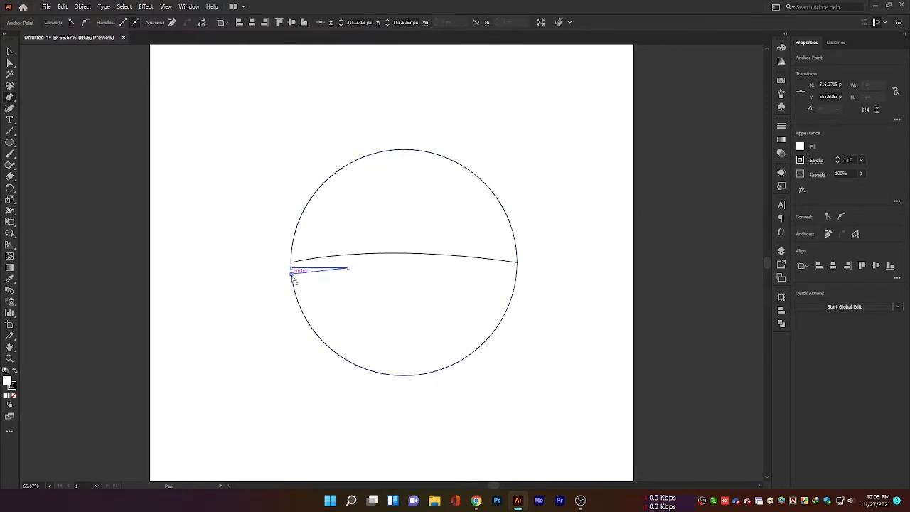
left_click(292, 273)
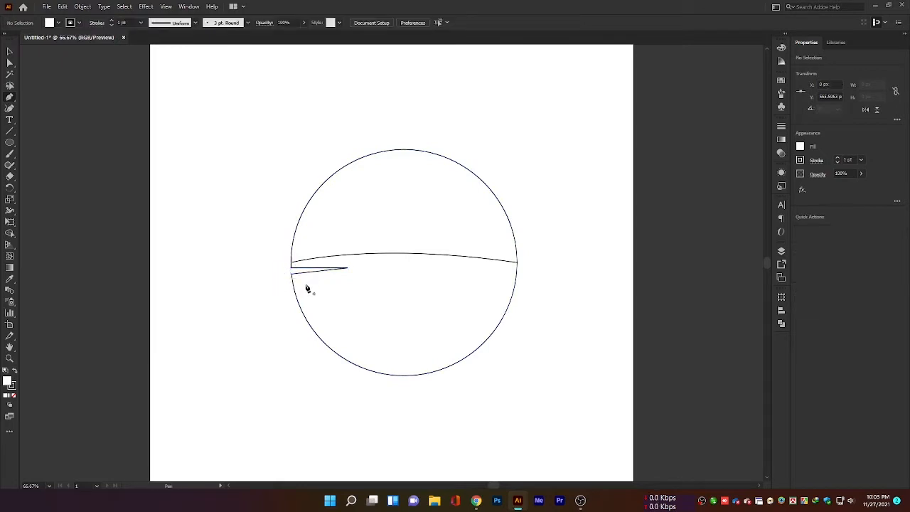
Draw a second, longer open wedge on the circle's left edge below the first, with a small zigzag notch in its lower side.
left_click(293, 286)
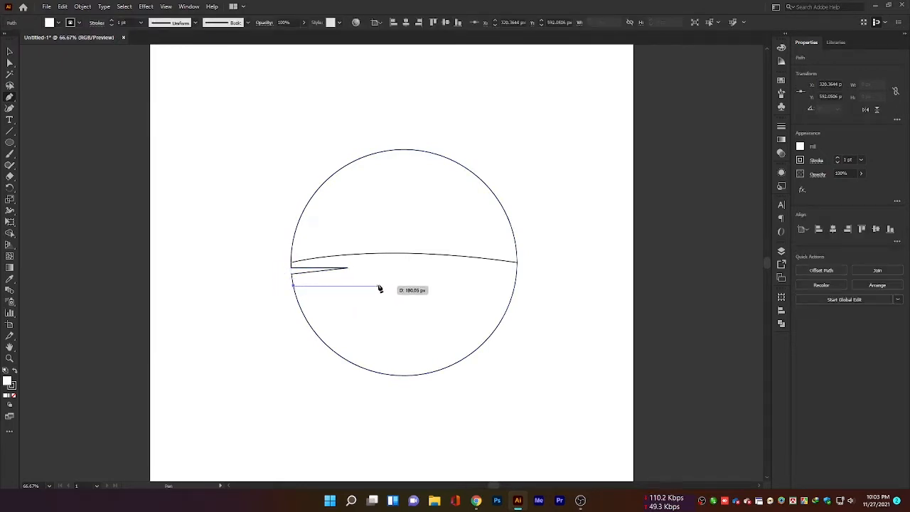
left_click(380, 286)
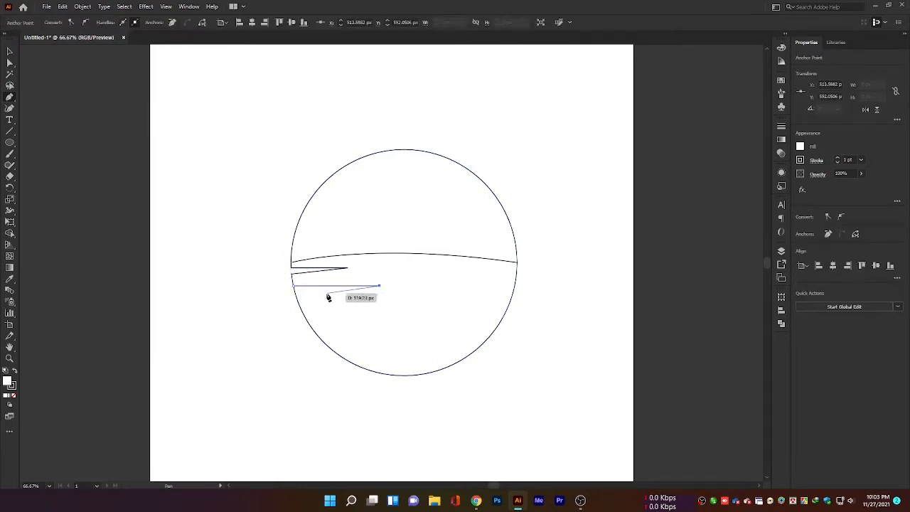
left_click(332, 293)
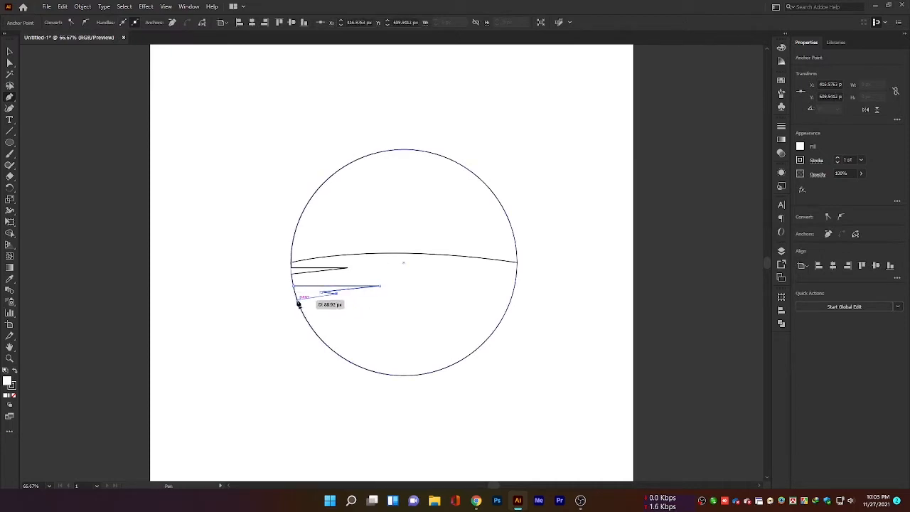
left_click(297, 300)
left_click(334, 368, "ctrl")
Draw a third narrow open wedge pointing inward from the lower part of the circle's left edge.
scroll(332, 364, "down", 2)
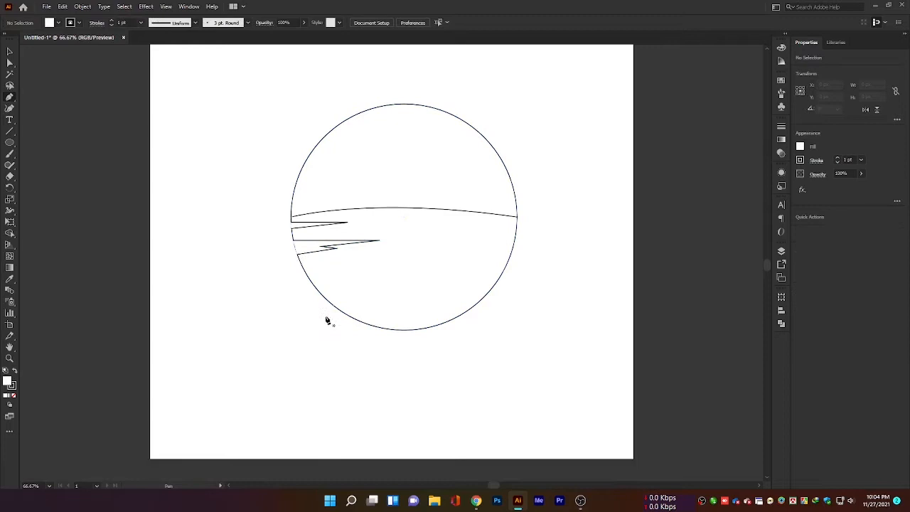
left_click(312, 283)
left_click(375, 282)
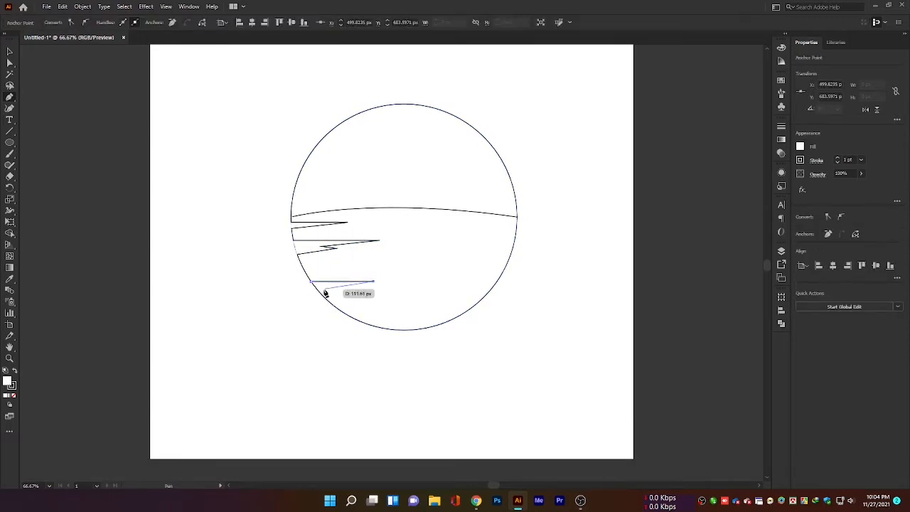
left_click(317, 290)
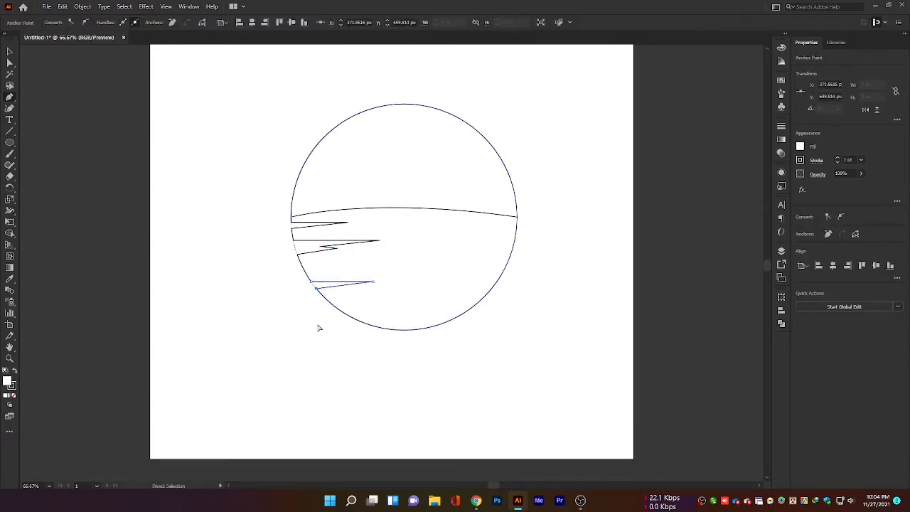
left_click(317, 325, "ctrl")
Draw an open jagged shape about 182 px long from the circle's right edge below the horizon, with zigzags along its lower side.
left_click(515, 226)
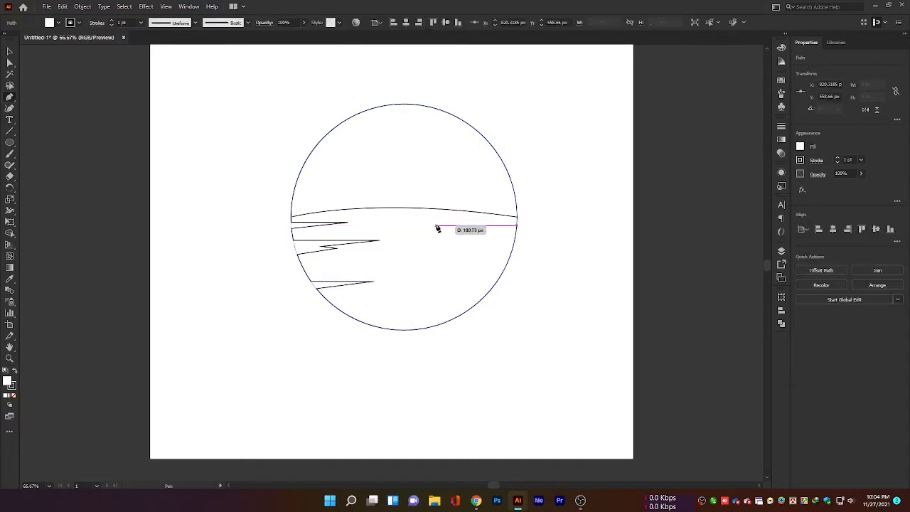
left_click(436, 224)
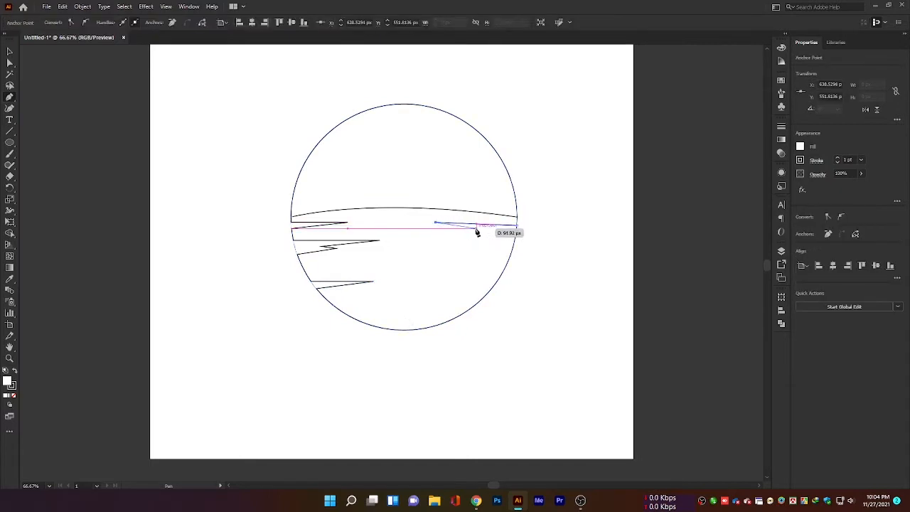
left_click(497, 227)
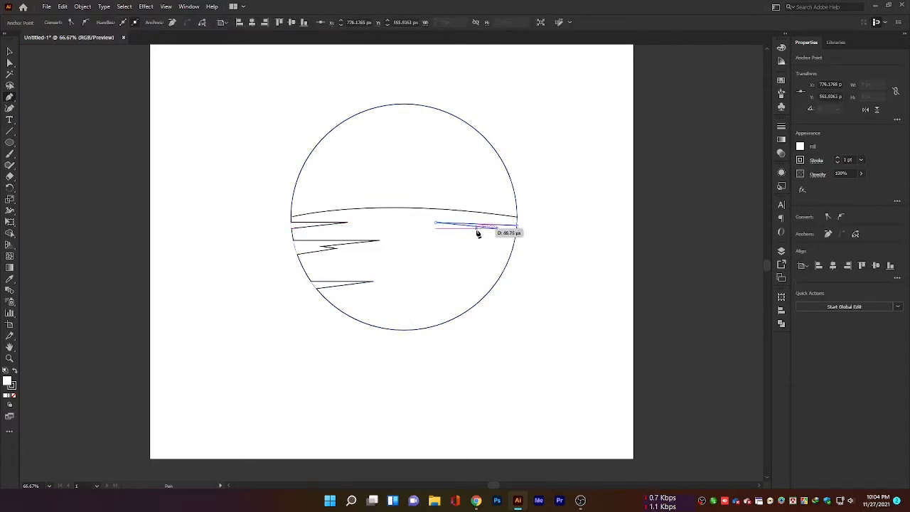
left_click(464, 229)
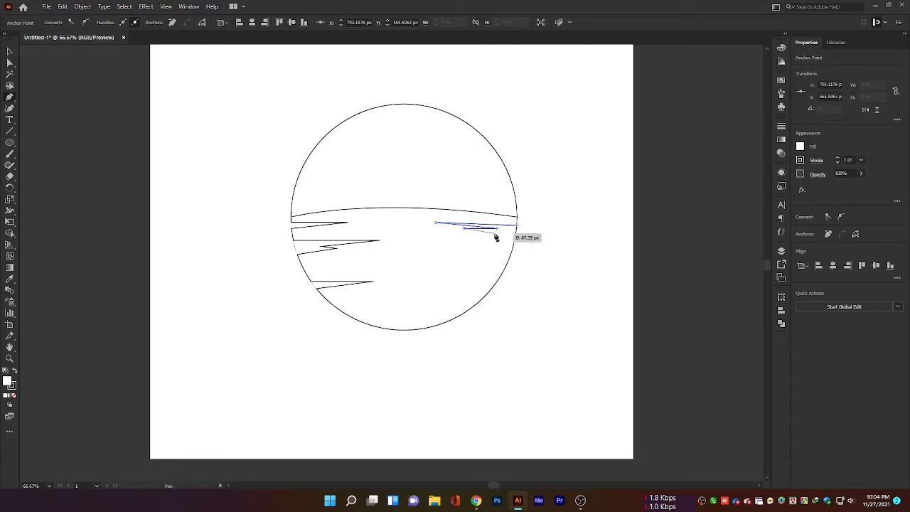
left_click(495, 235)
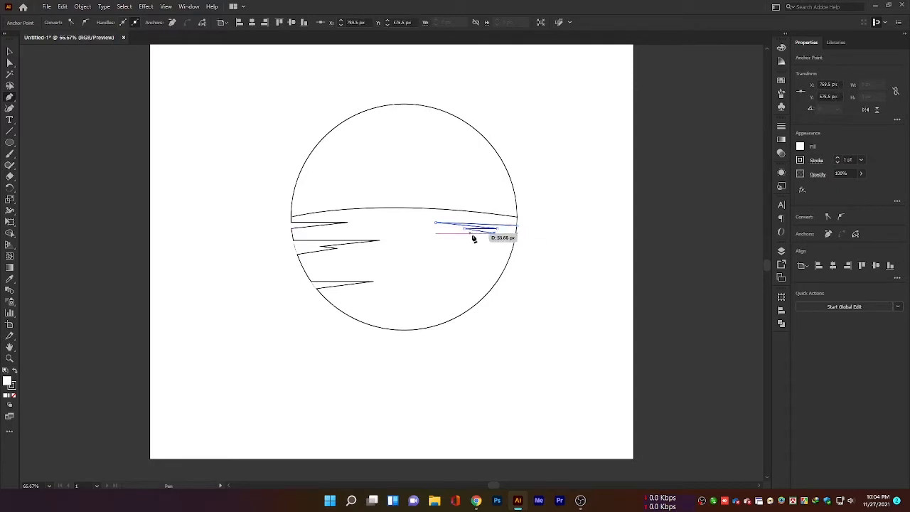
left_click(477, 235)
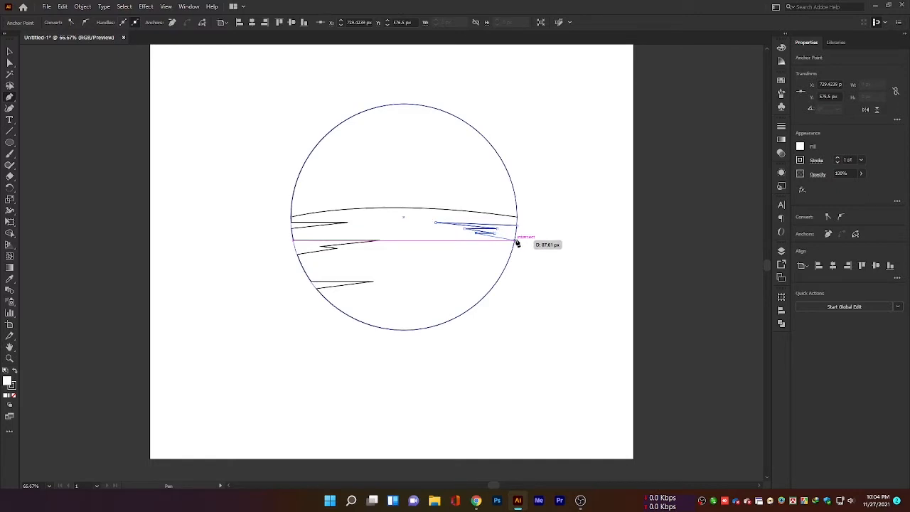
left_click(515, 241)
left_click(535, 238, "ctrl")
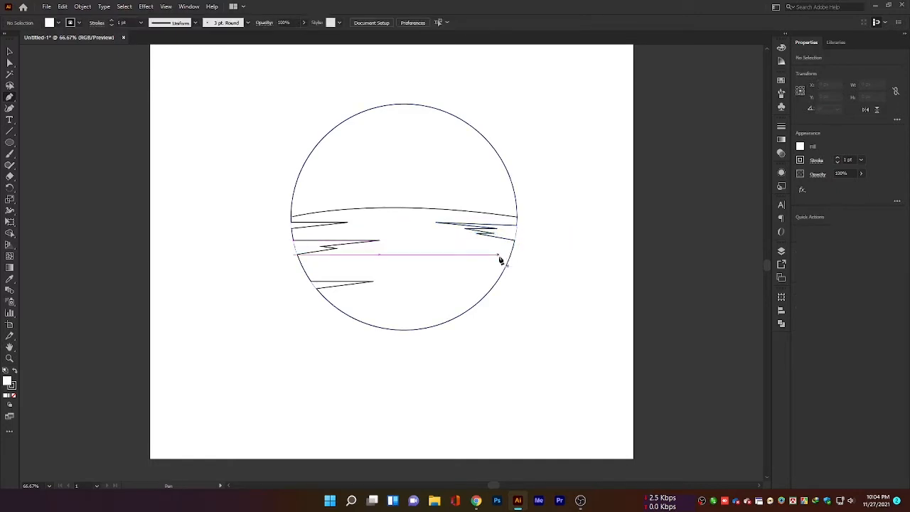
Draw a small open wedge about 107 px long on the circle's right edge, below the jagged shape.
left_click(511, 255)
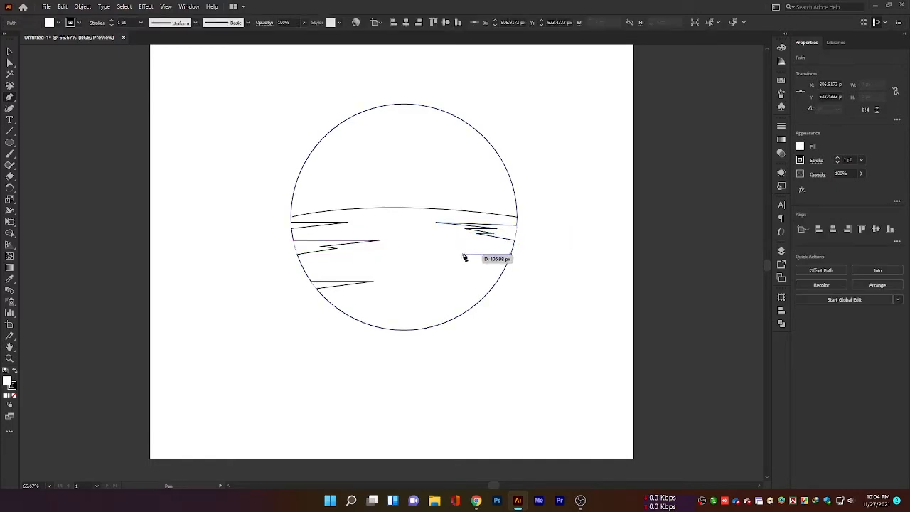
left_click(463, 256)
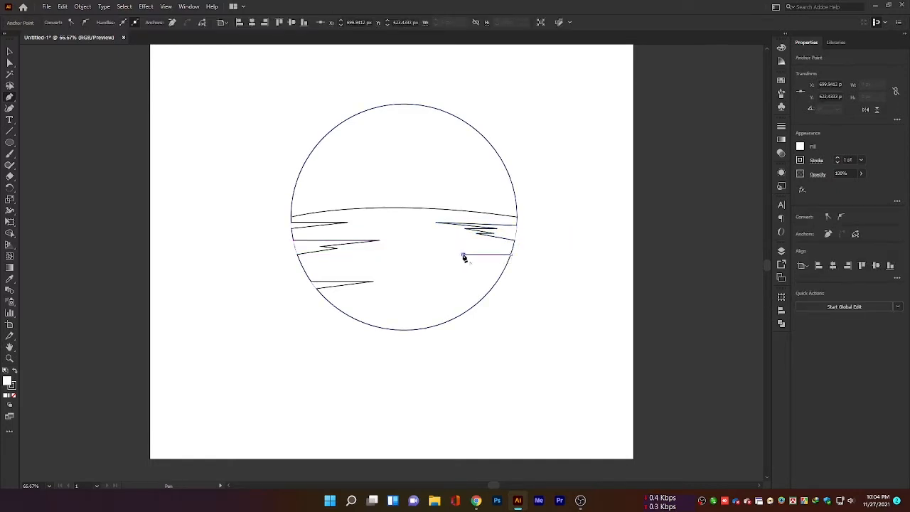
left_click(510, 258)
left_click(536, 259, "ctrl")
Draw an open double-pointed zigzag on the circle's right edge, below the small wedge.
left_click(506, 270)
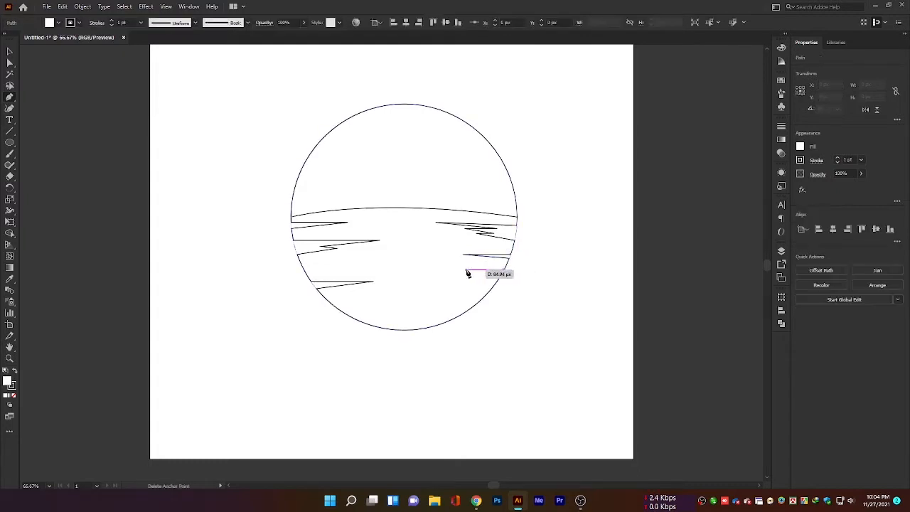
left_click(430, 272)
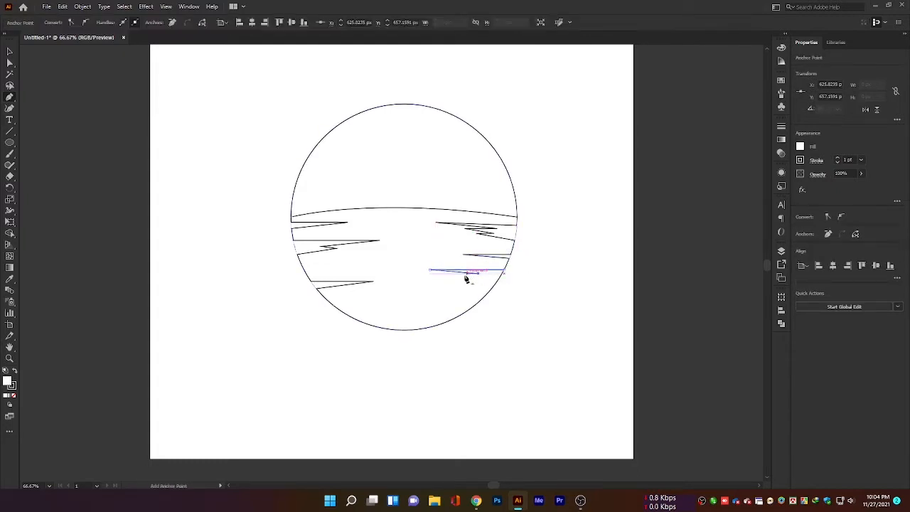
left_click(417, 276)
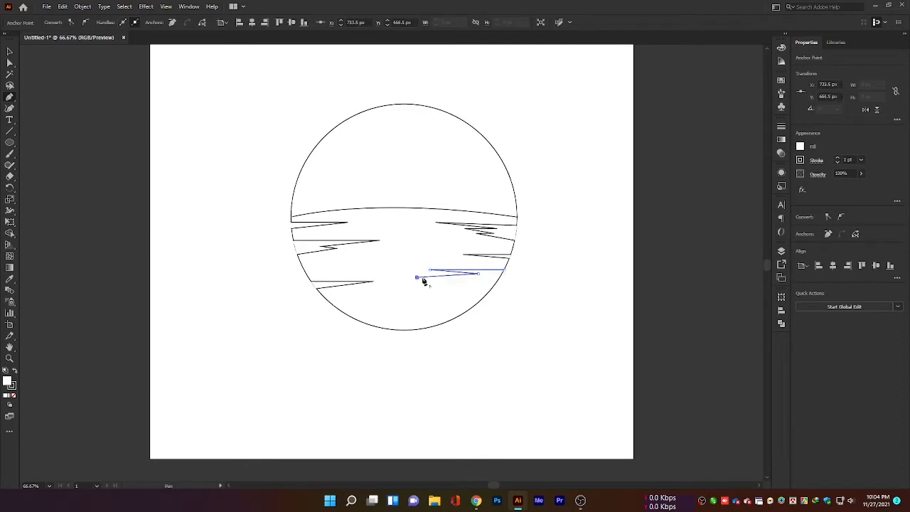
left_click(500, 285)
key("Escape")
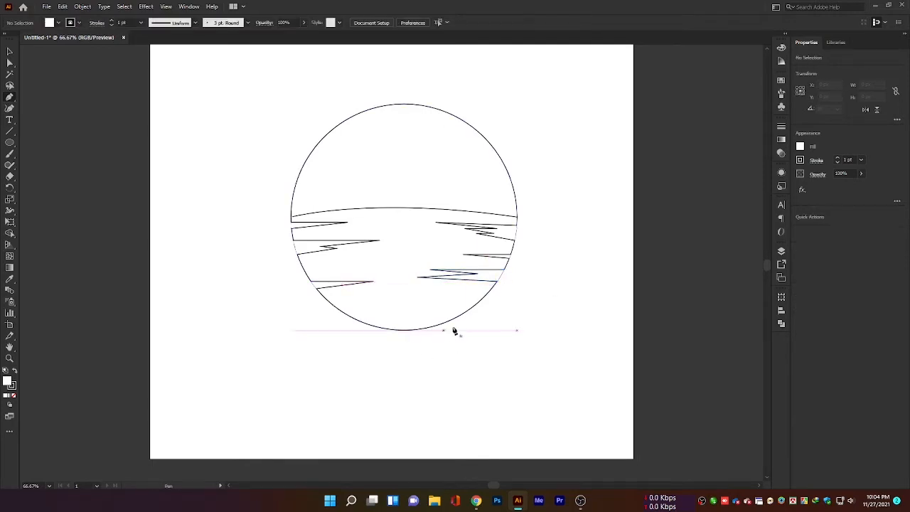
Draw a narrow open wedge pointing inward from the circle's lower-right edge, near its bottom.
left_click(473, 309)
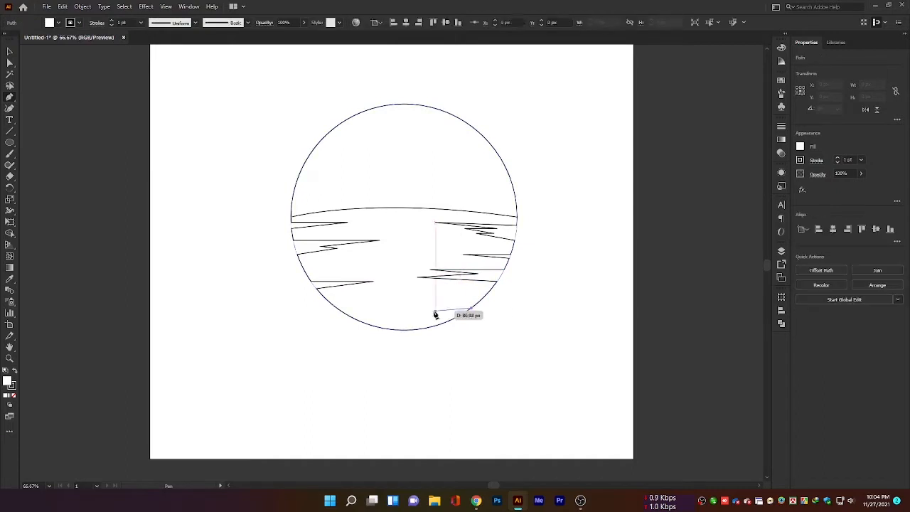
left_click(406, 308)
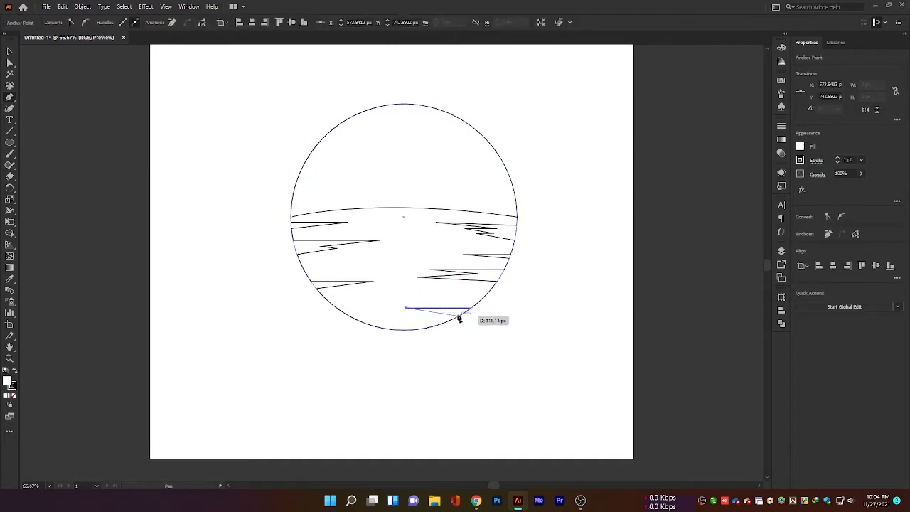
left_click(461, 314)
key("Escape")
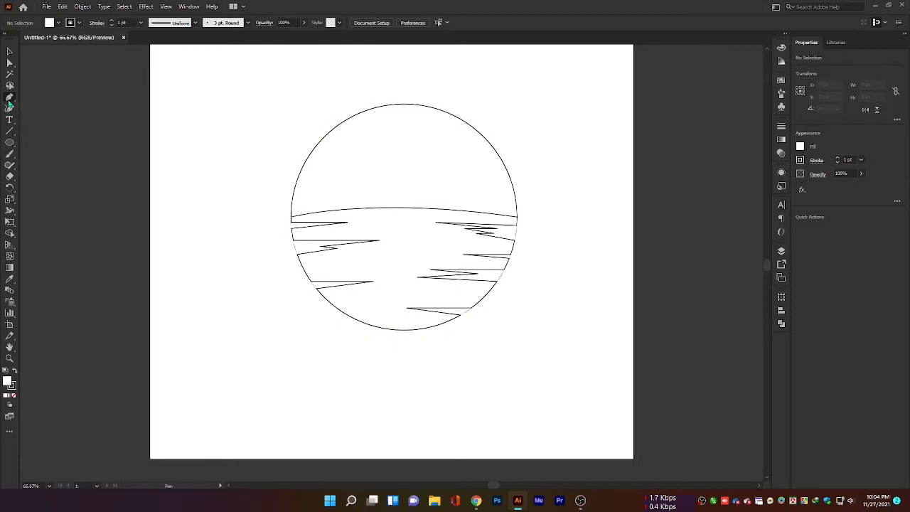
Draw a closed zigzag reflection about 242 px wide and 50 px high in the middle of the water, just below the horizon.
left_click(369, 213)
left_click(429, 214)
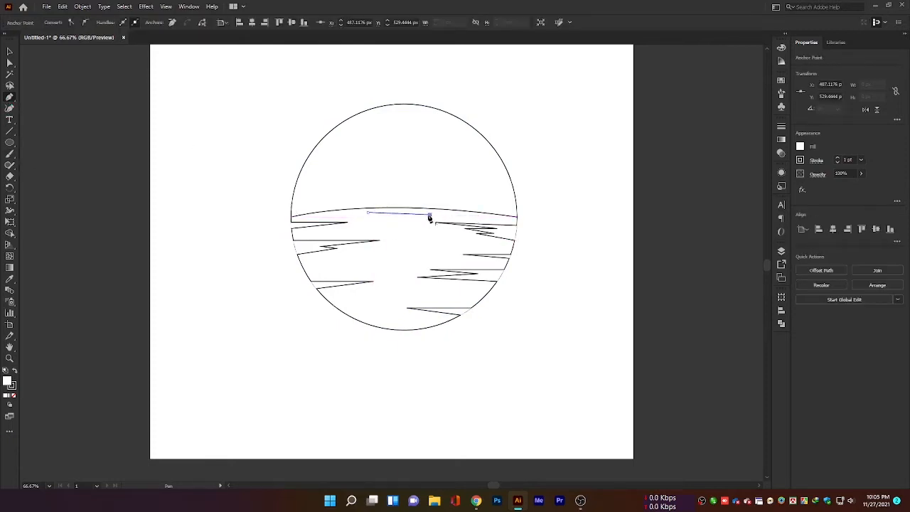
left_click(380, 219)
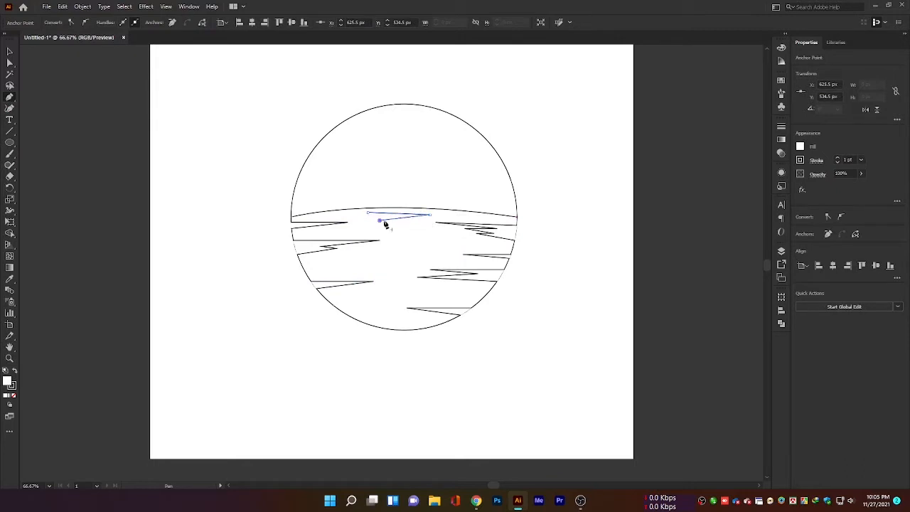
left_click(427, 225)
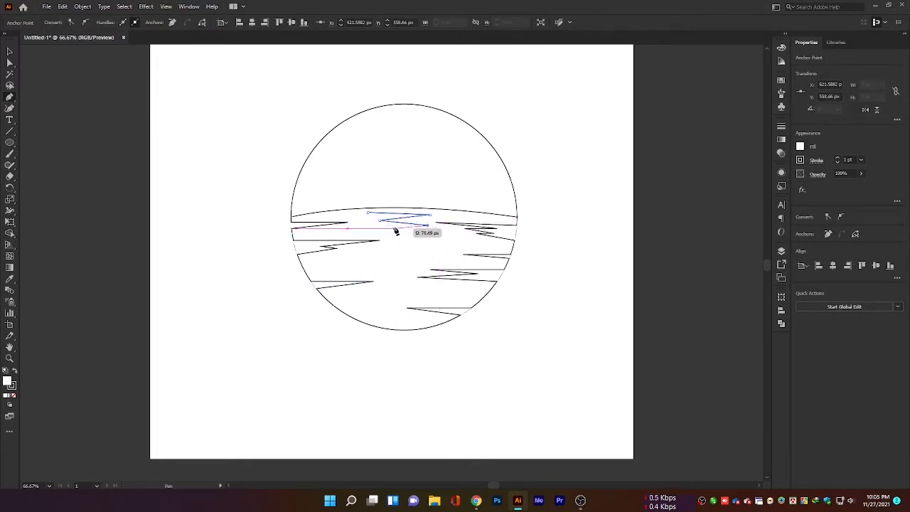
left_click(396, 229)
left_click(444, 235)
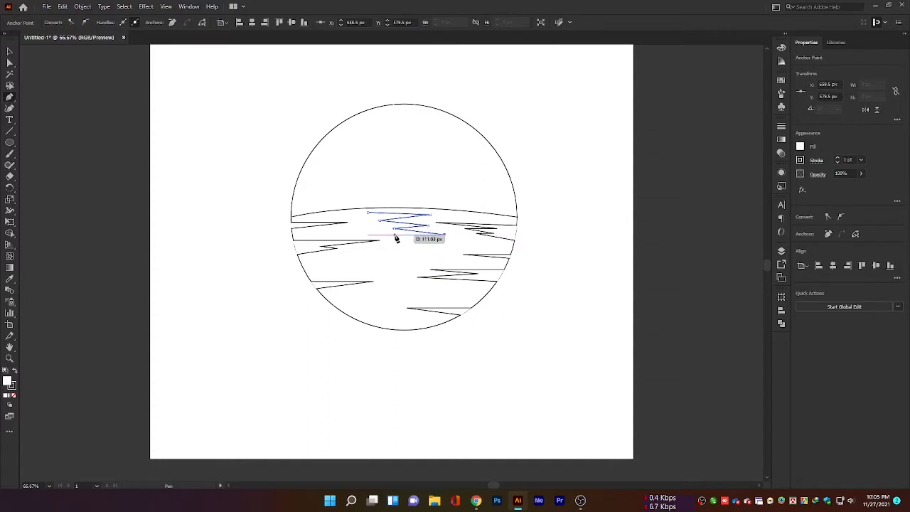
left_click(353, 230)
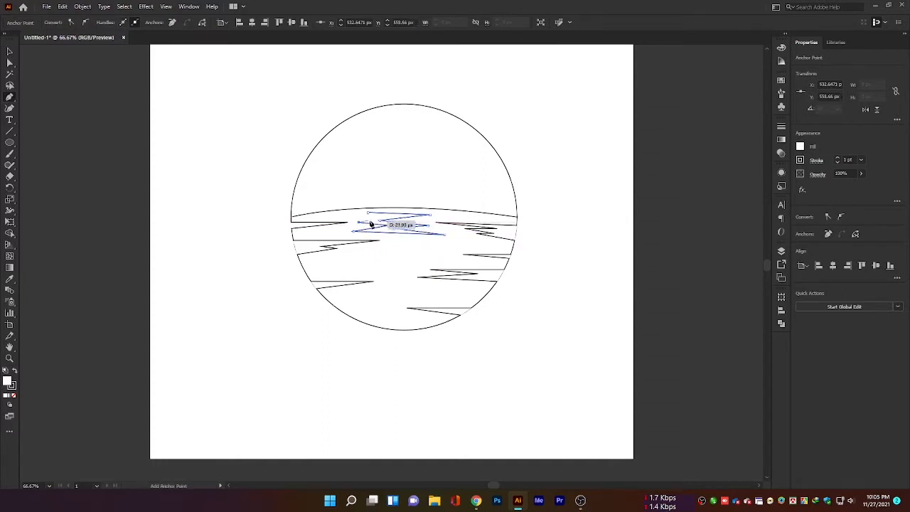
left_click(381, 213)
left_click(340, 212)
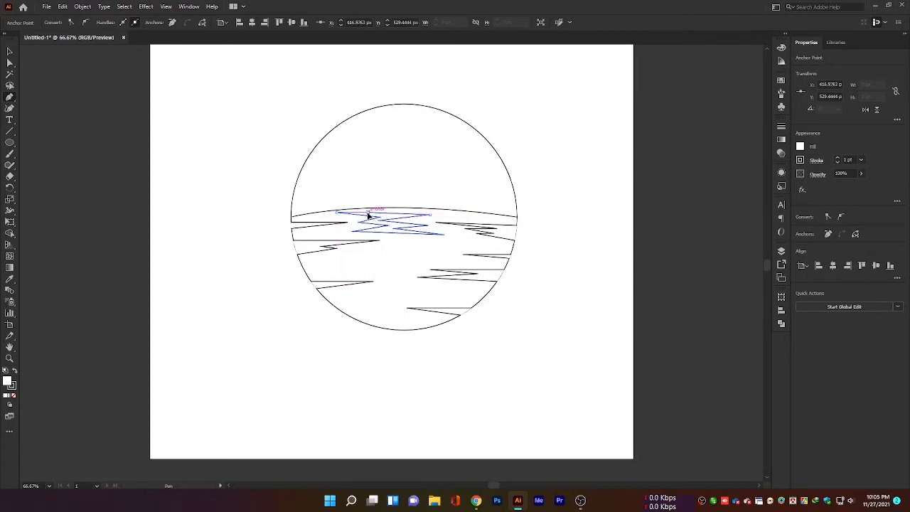
left_click(549, 234, "ctrl")
Draw a closed, slanted jagged reflection shape in the middle of the water, below the first central zigzag.
left_click(387, 248)
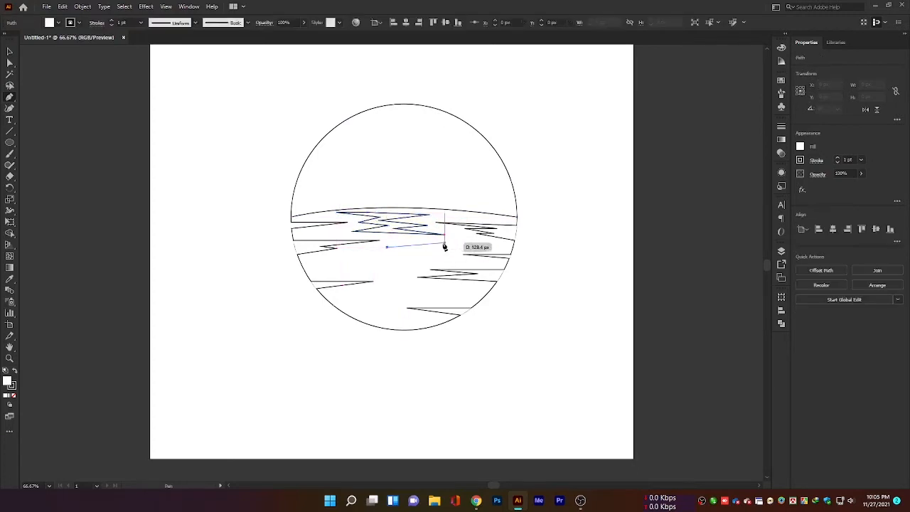
left_click(469, 240)
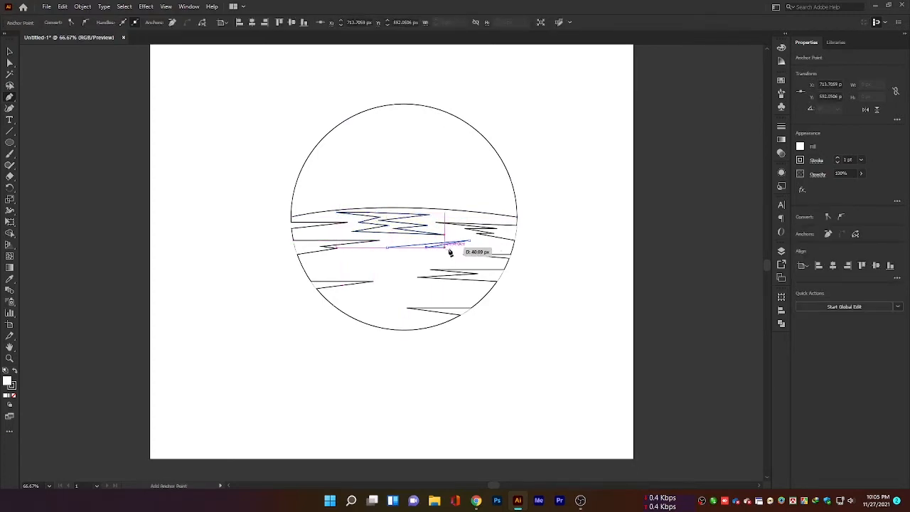
left_click(461, 248)
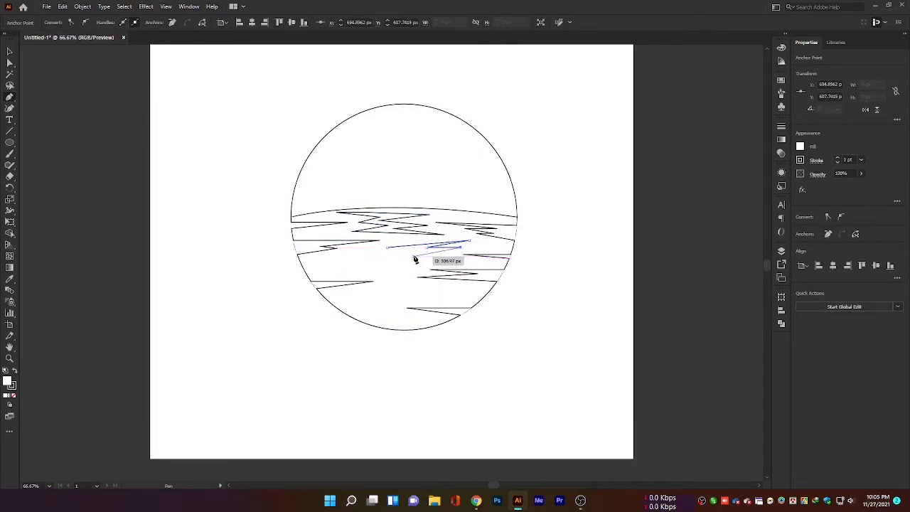
left_click(414, 256)
left_click(442, 257)
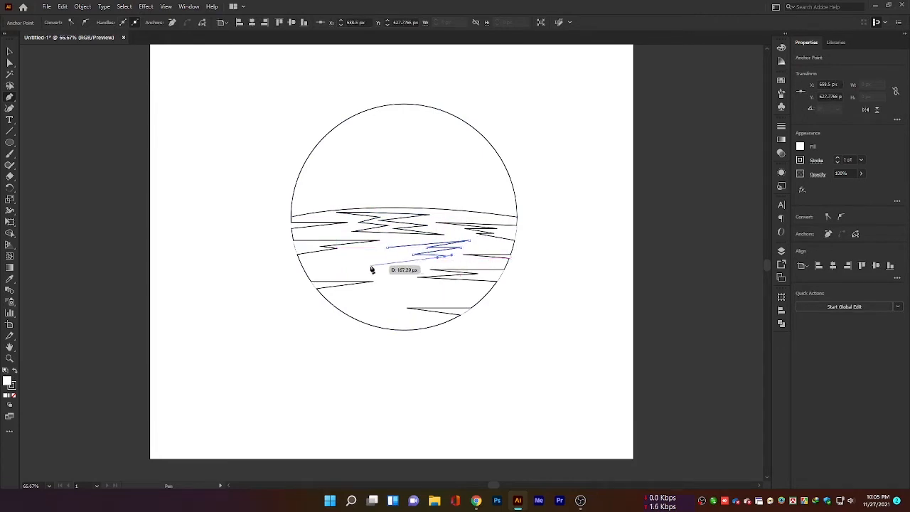
left_click(376, 264)
left_click(407, 253)
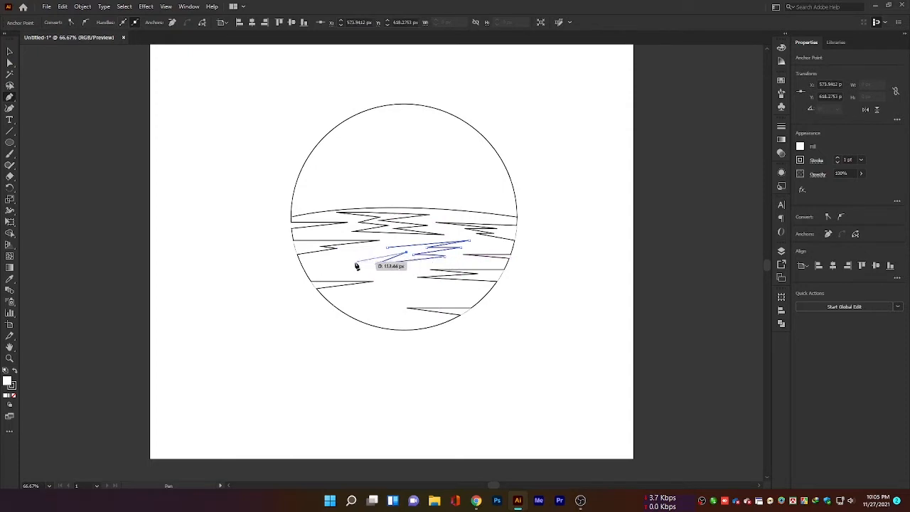
left_click(352, 264)
left_click(389, 248)
left_click(591, 231, "ctrl")
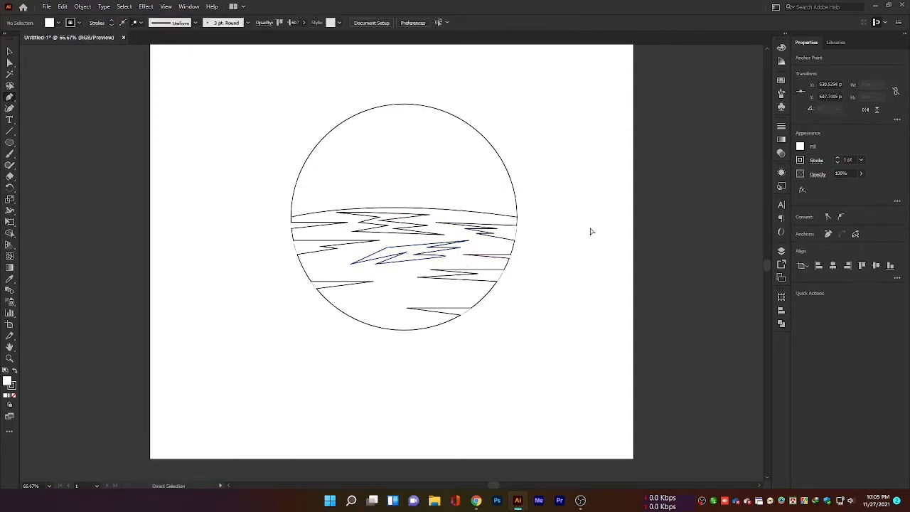
Draw a closed lightning-bolt-like reflection shape in the lower middle of the circle, beneath the slanted jagged shape.
left_click(377, 275)
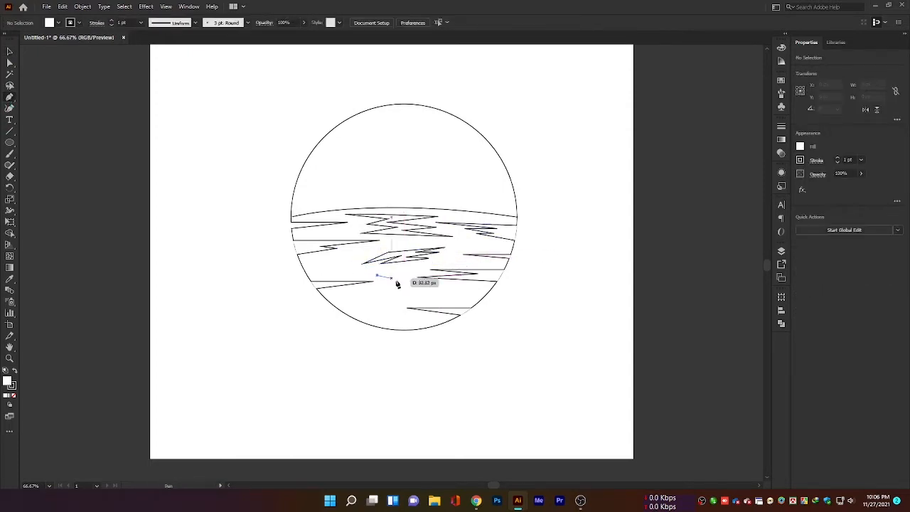
left_click(440, 287)
left_click(364, 308)
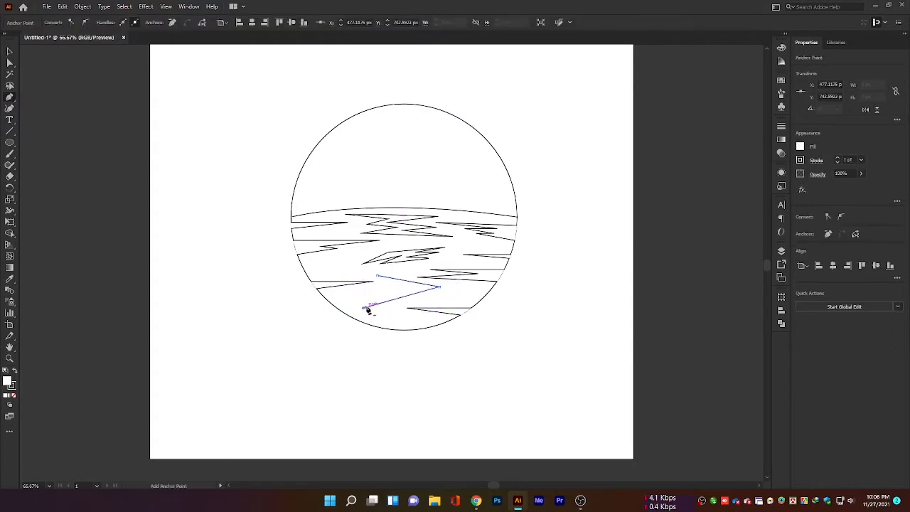
left_click(388, 317)
left_click(346, 305)
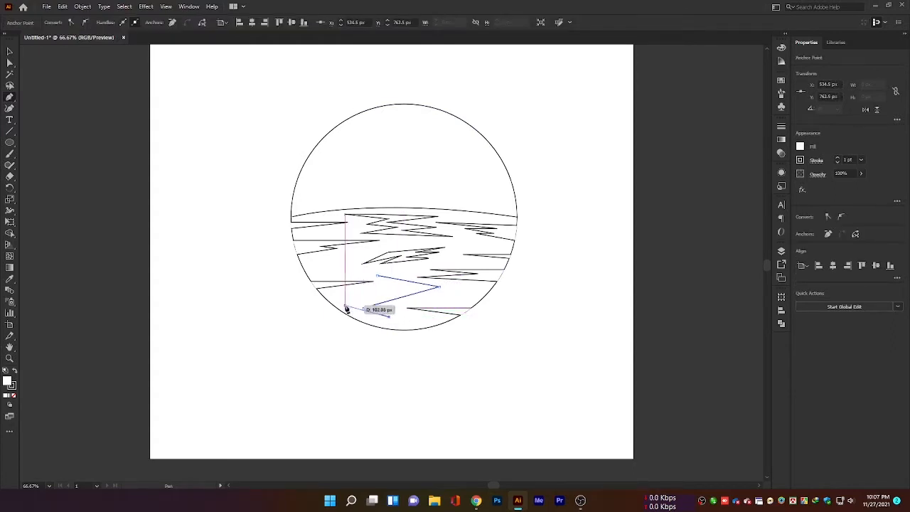
left_click(408, 291)
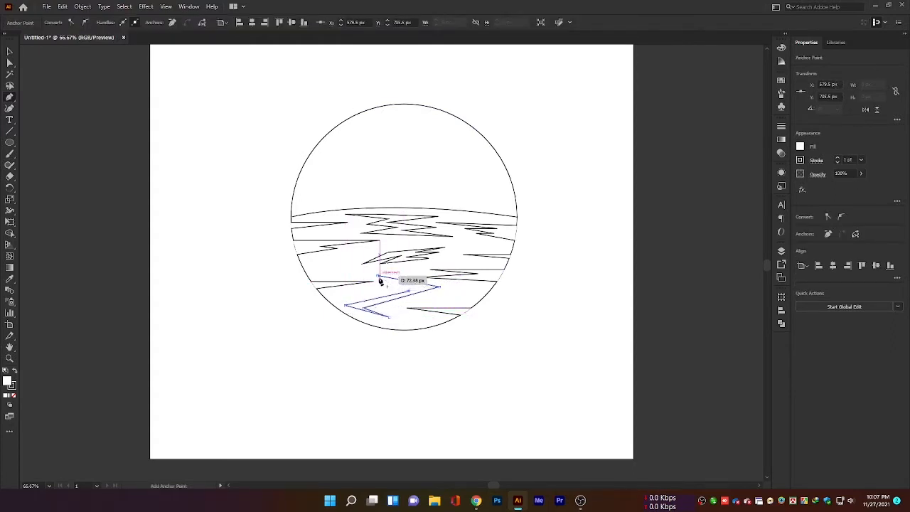
left_click(377, 275)
left_click(541, 275, "ctrl")
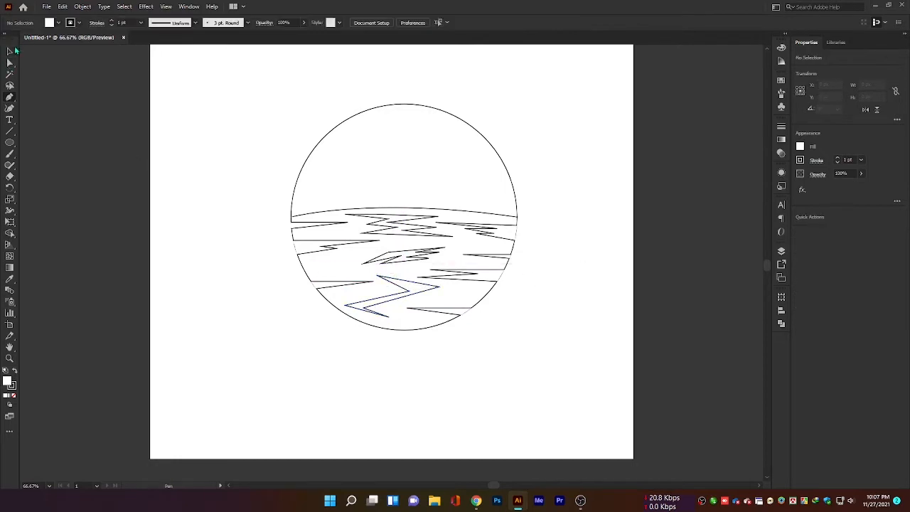
Draw a wavy treeline across the circle just above the horizon with the Pencil tool, sloping down to the circle's right edge.
left_click(15, 50)
right_click(8, 166)
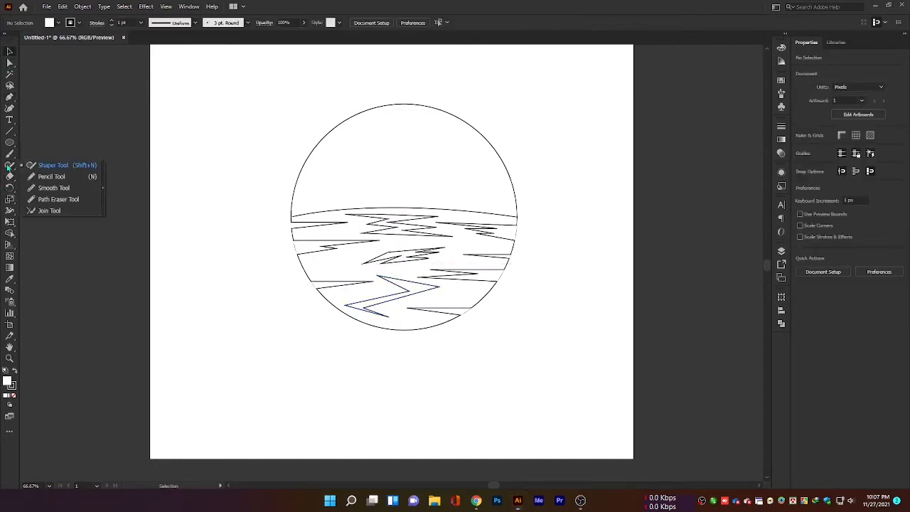
left_click(49, 176)
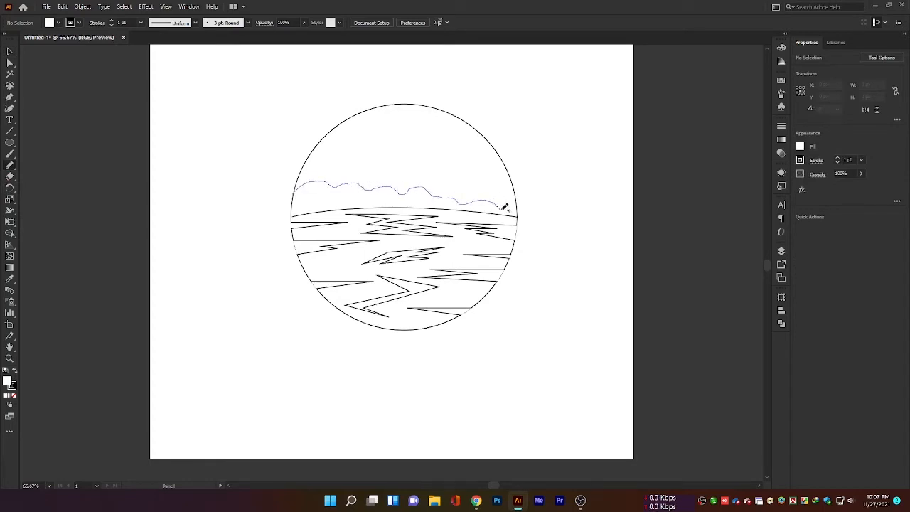
left_click_drag(517, 214, 518, 215)
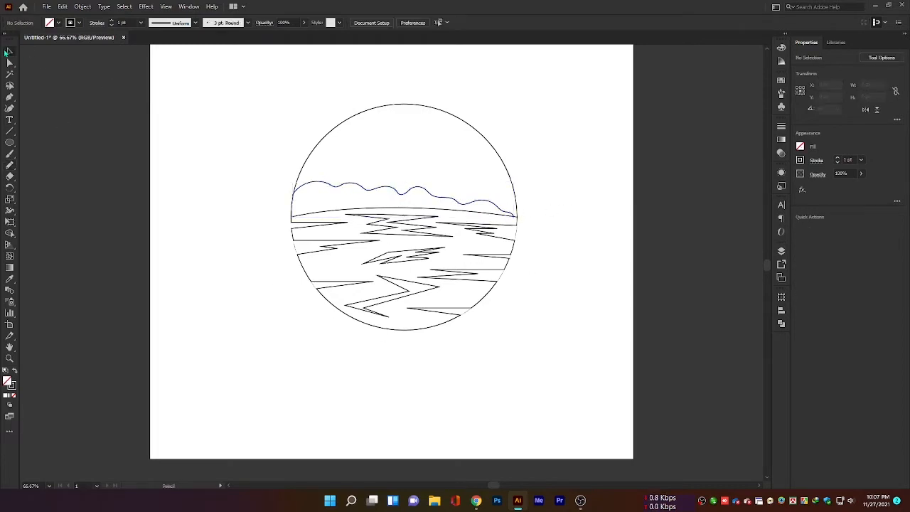
Select the whole circular artwork and set its stroke to none.
left_click(8, 51)
left_click_drag(279, 112, 591, 357)
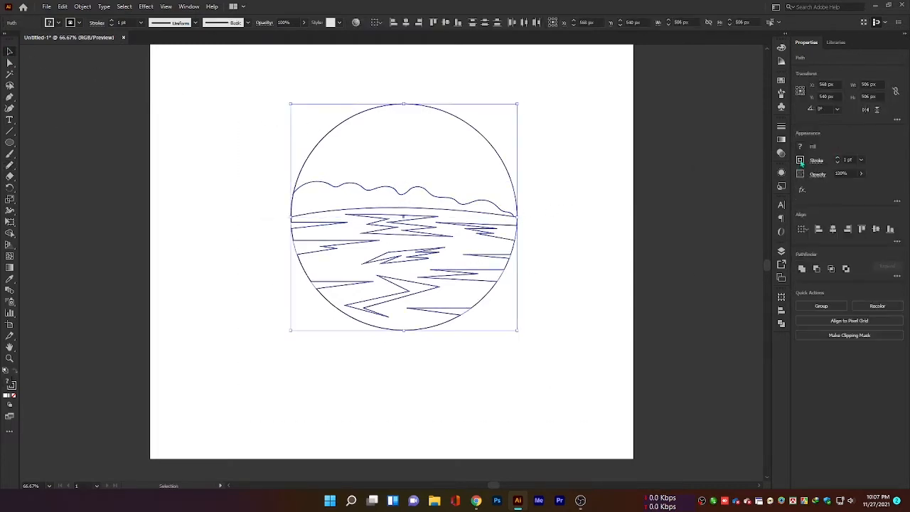
left_click(801, 160)
left_click(695, 198)
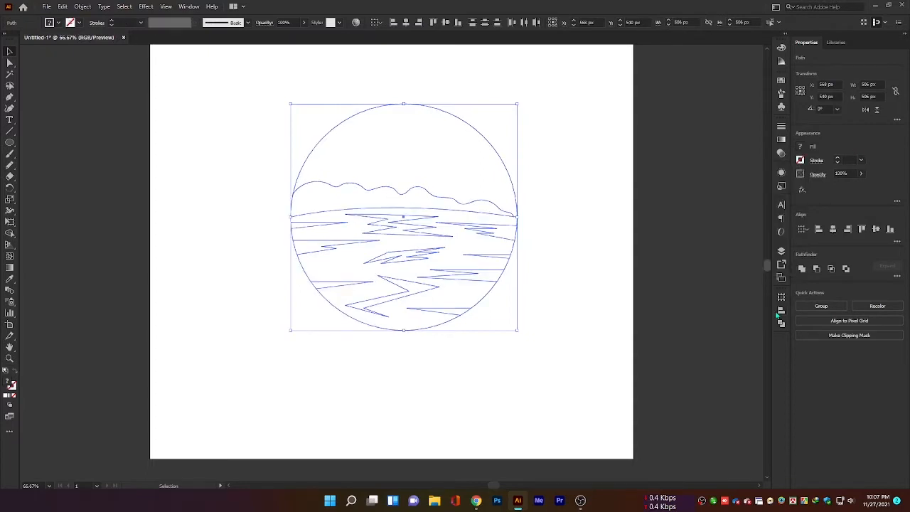
Split the artwork into separate regions with Pathfinder Divide, and merge the unwanted fragments with the Shape Builder tool.
left_click(780, 323)
left_click(672, 343)
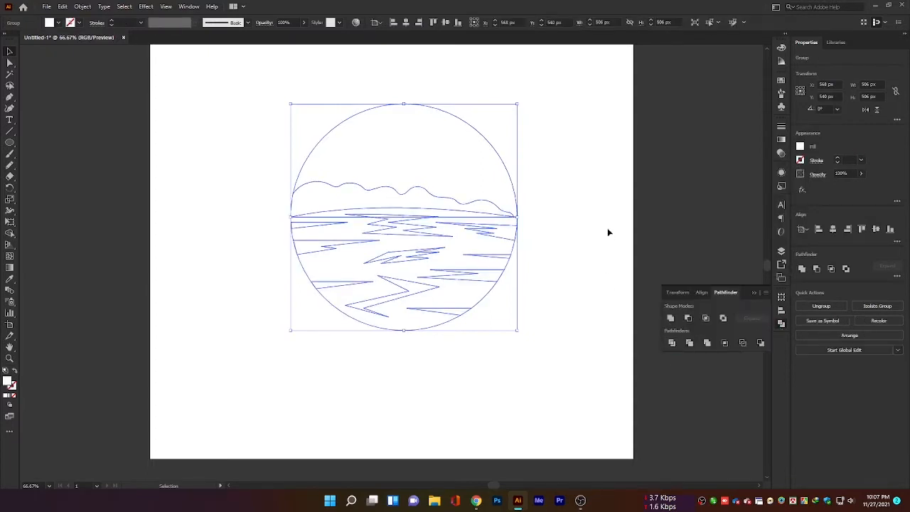
left_click(781, 325)
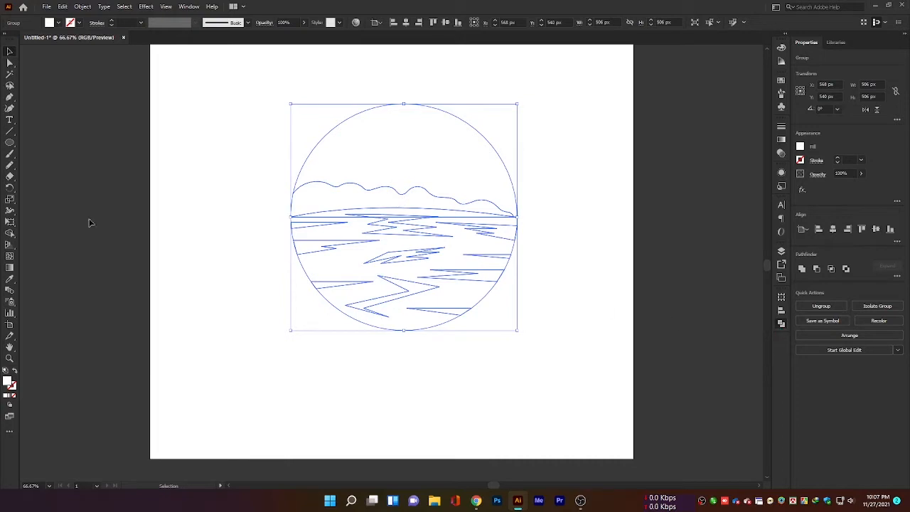
left_click(11, 236)
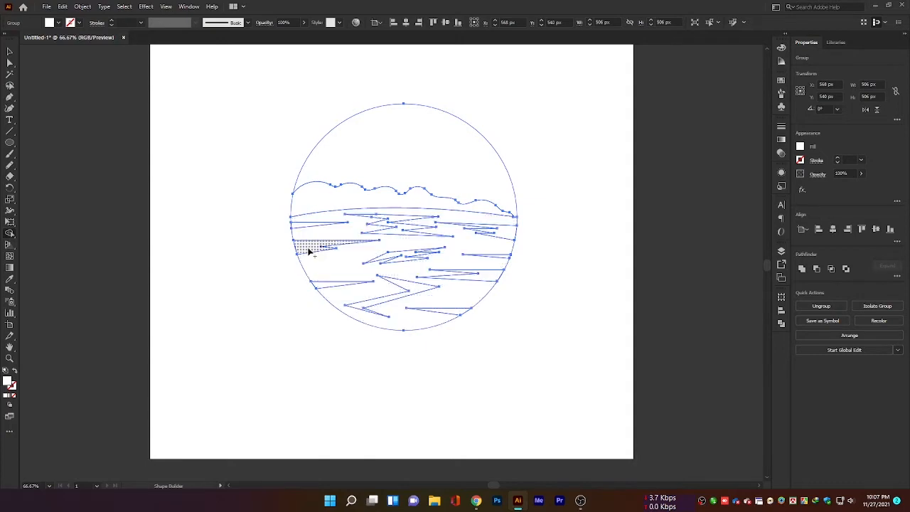
left_click(12, 51)
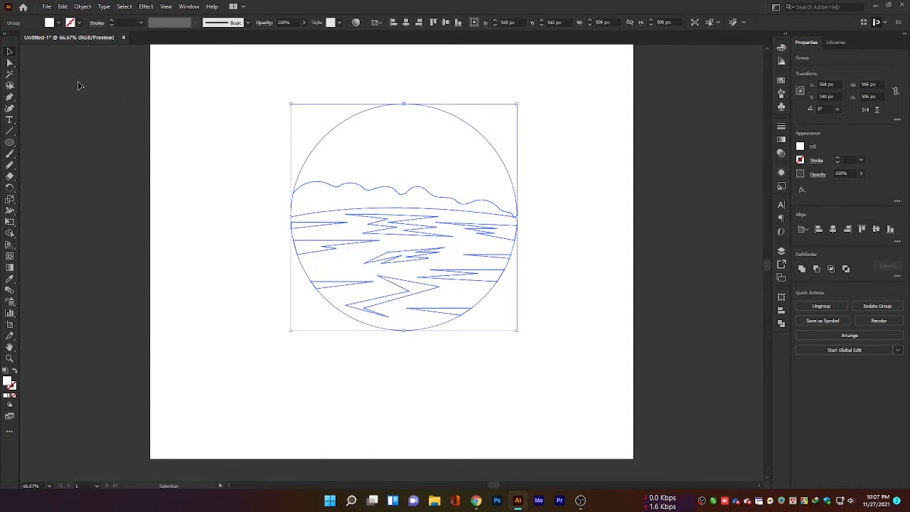
Ungroup the divided artwork.
left_click(312, 124)
right_click(399, 203)
left_click(427, 282)
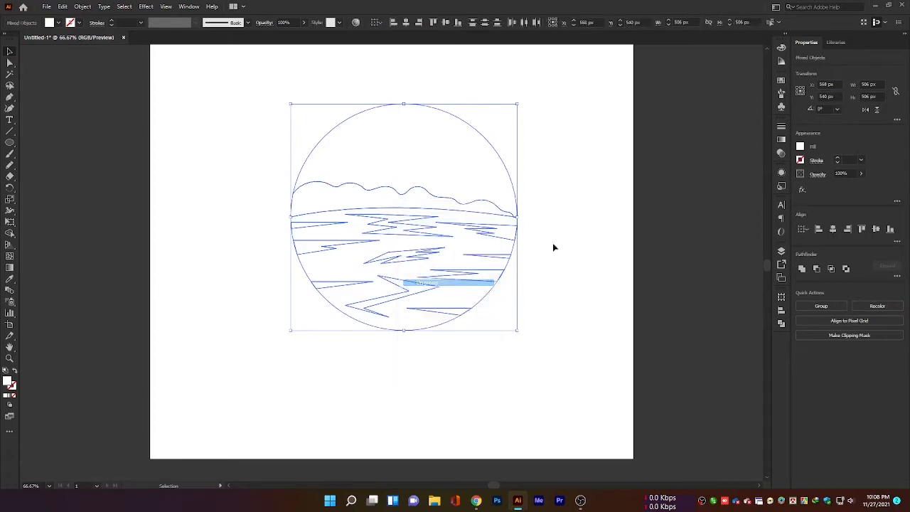
Fill the sky region above the treeline with light orange.
left_click(469, 167)
left_click(313, 96)
left_click(364, 136)
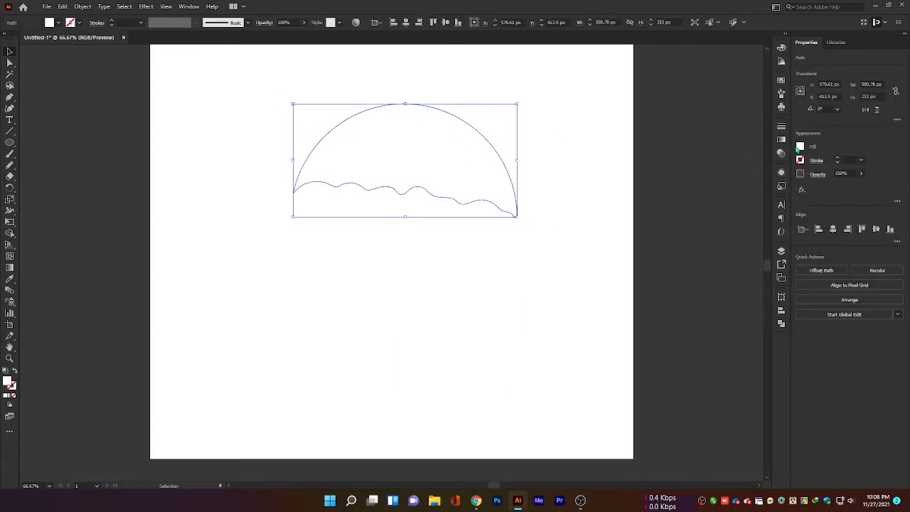
left_click(801, 146)
left_click(727, 188)
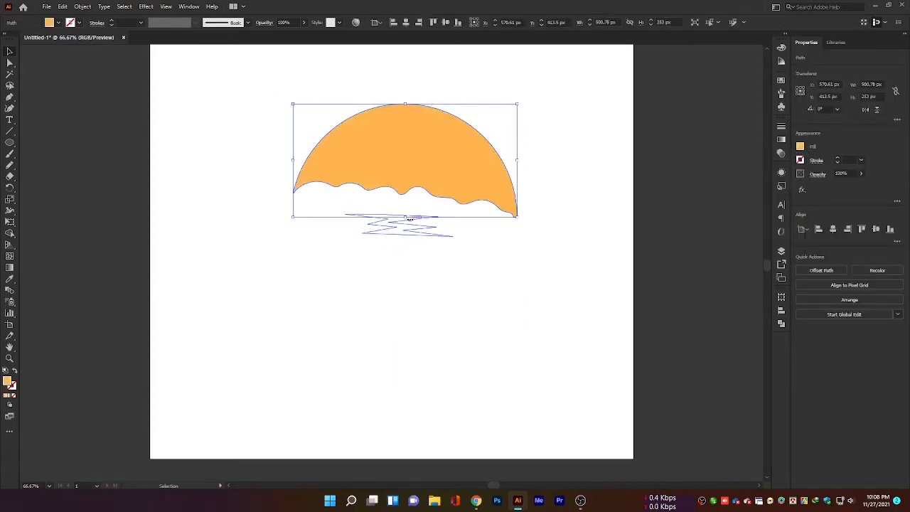
Fill the wavy treeline region above the horizon with black.
left_click(409, 209)
left_click(801, 148)
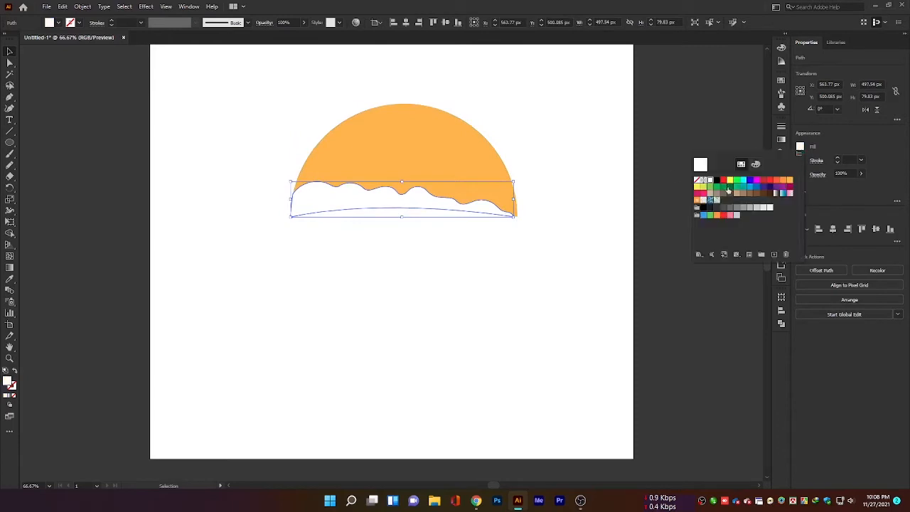
left_click(718, 180)
left_click(613, 202)
Fill the water region below the horizon with light blue, leaving the reflection shapes white.
left_click(424, 233)
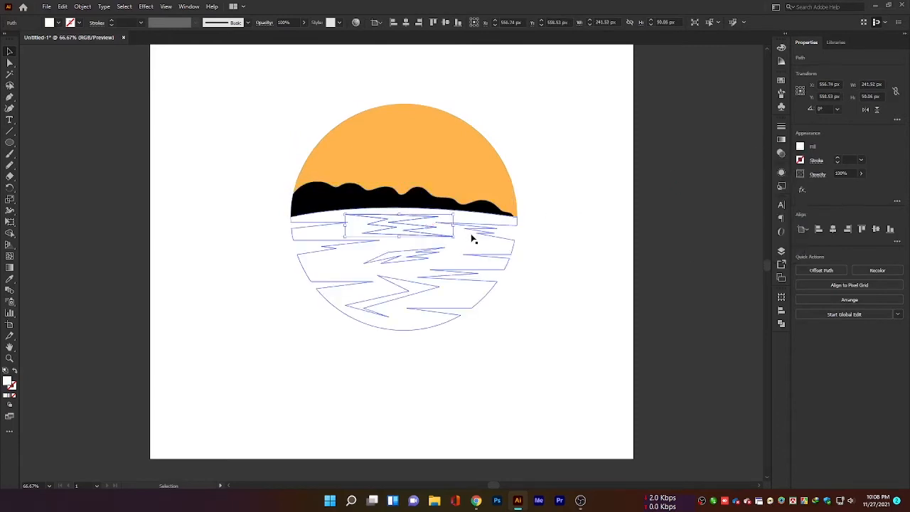
left_click(801, 146)
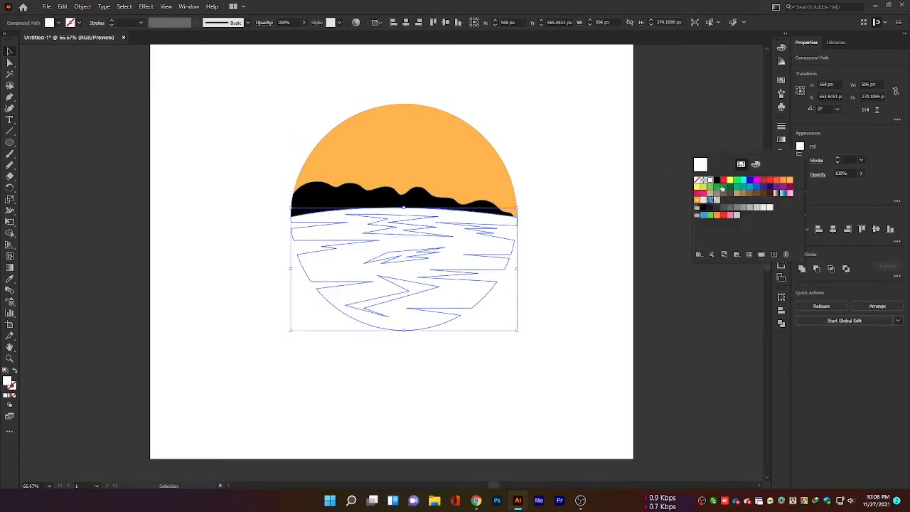
left_click(758, 191)
left_click(609, 154)
left_click(609, 155)
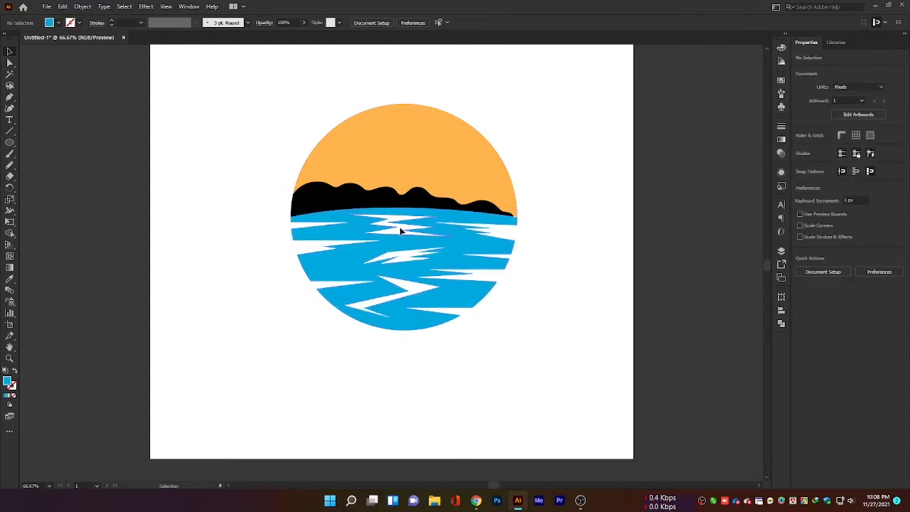
Fill the three central reflection shapes in the water with a darker blue.
left_click(396, 258)
left_click(801, 147)
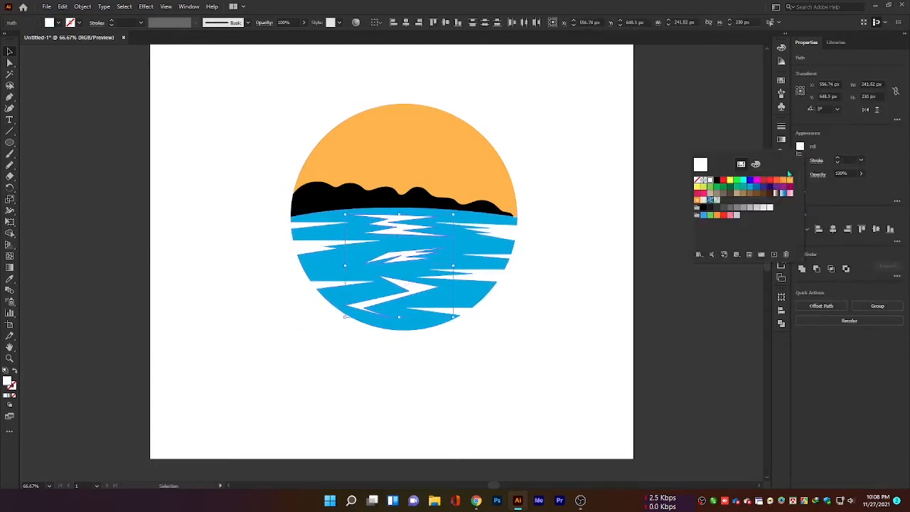
left_click(757, 188)
left_click(579, 277)
left_click(579, 278)
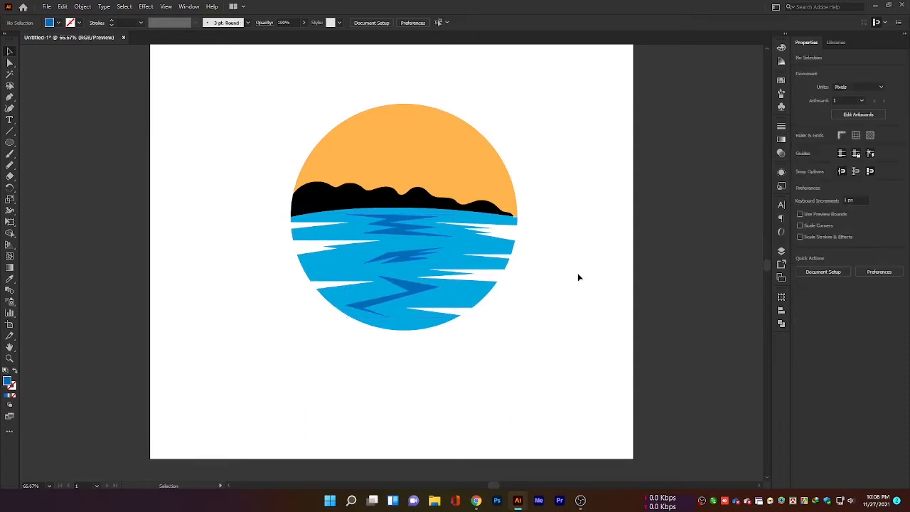
Fill the sky with a linear gradient running from light orange at the start to red at the end.
left_click(452, 168)
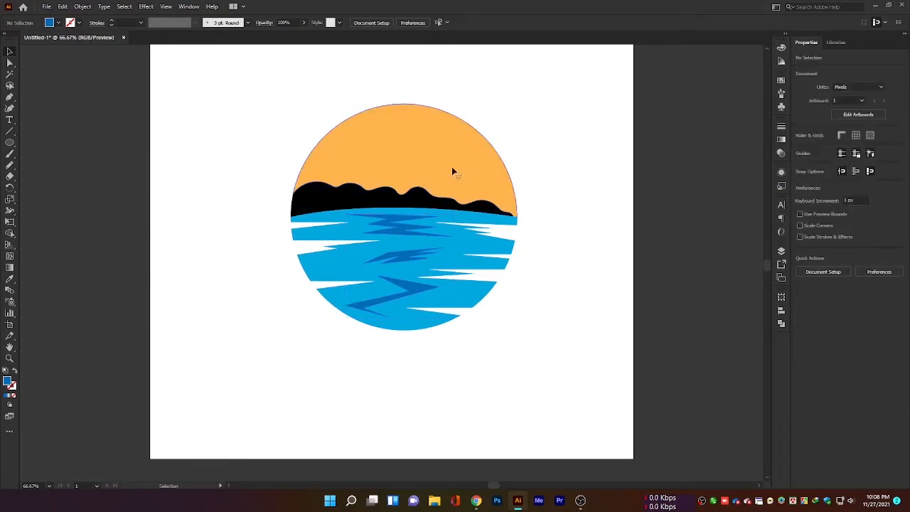
left_click(782, 138)
left_click(680, 194)
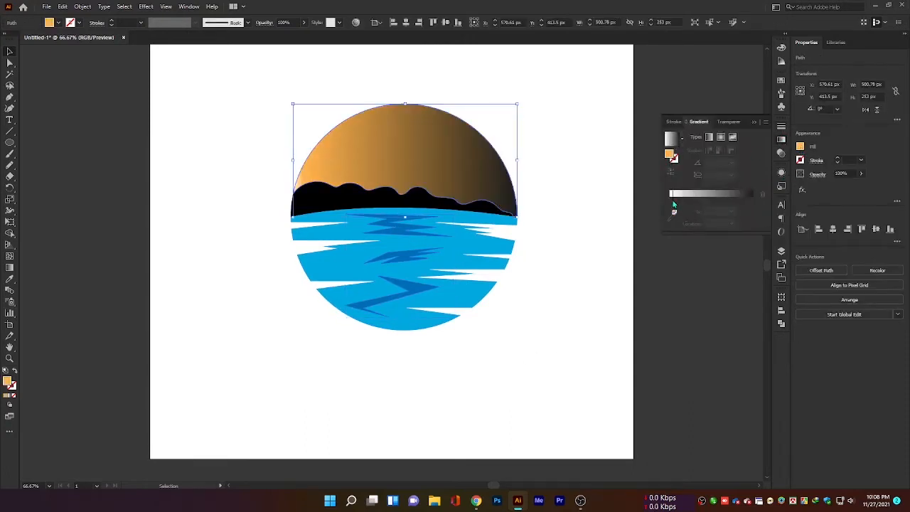
left_click_drag(681, 212, 669, 211)
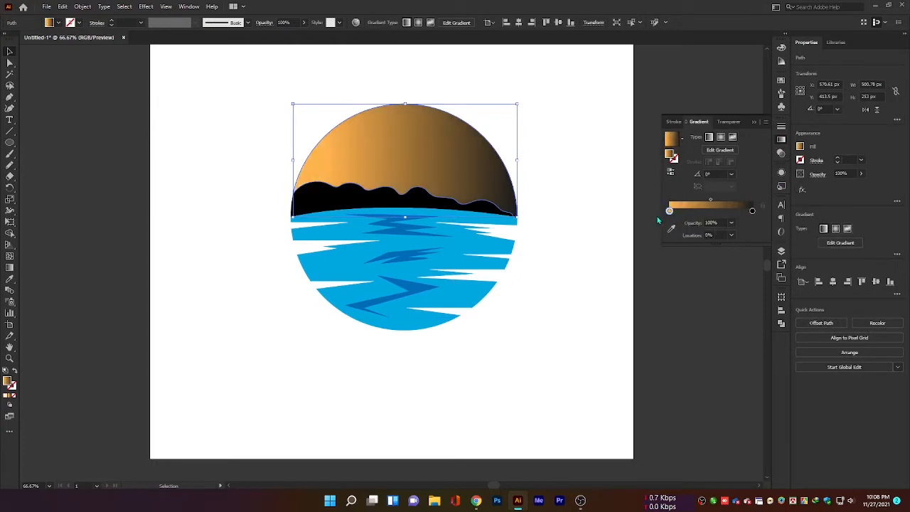
double_click(753, 211)
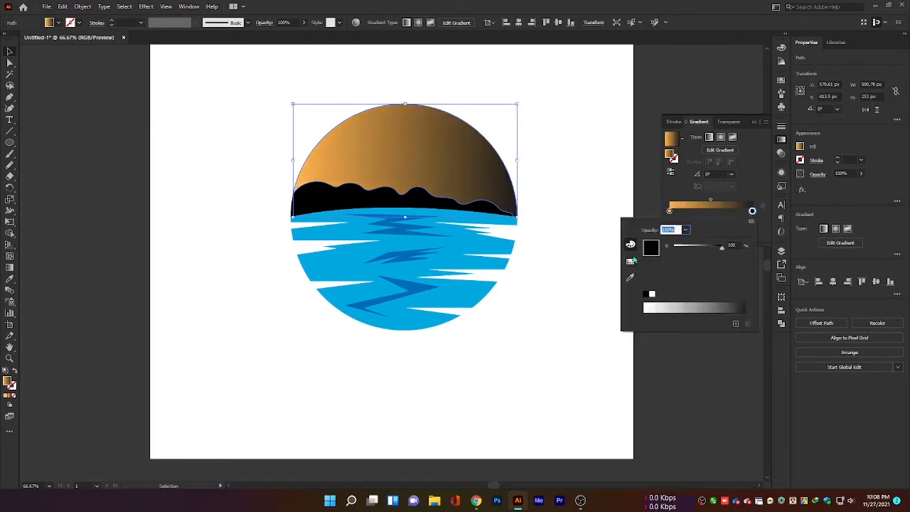
left_click(631, 261)
left_click(703, 243)
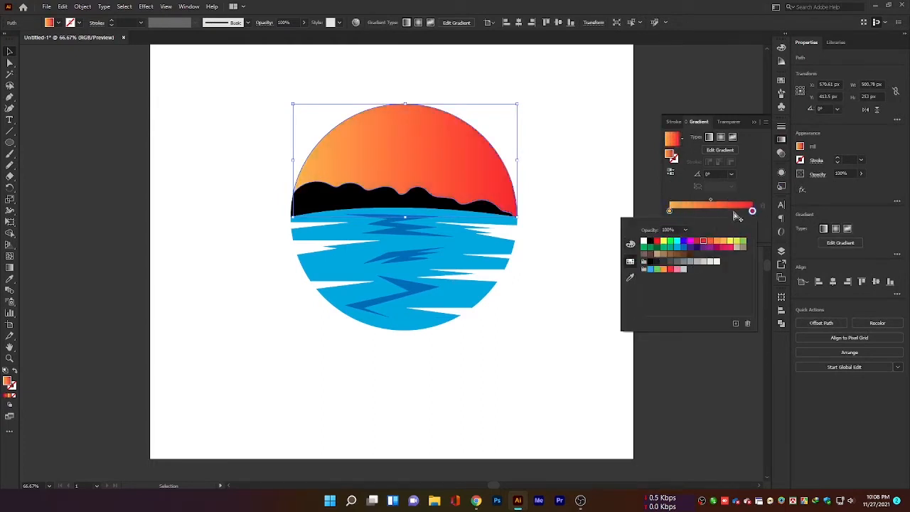
left_click(733, 212)
left_click(733, 212)
key("ctrl+z")
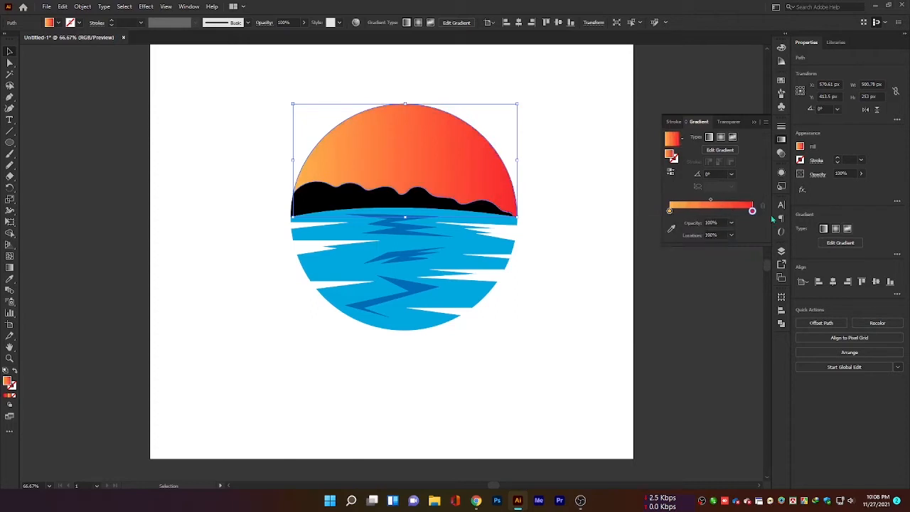
Add three orange intermediate stops to the sky gradient and spread them between the light orange and red ends.
left_click(734, 212)
double_click(734, 212)
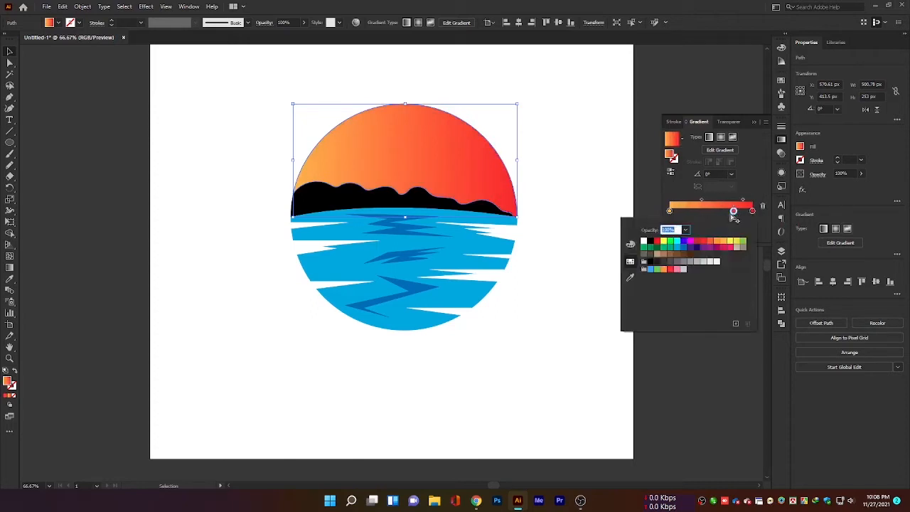
left_click(712, 243)
left_click(714, 214)
left_click(711, 212)
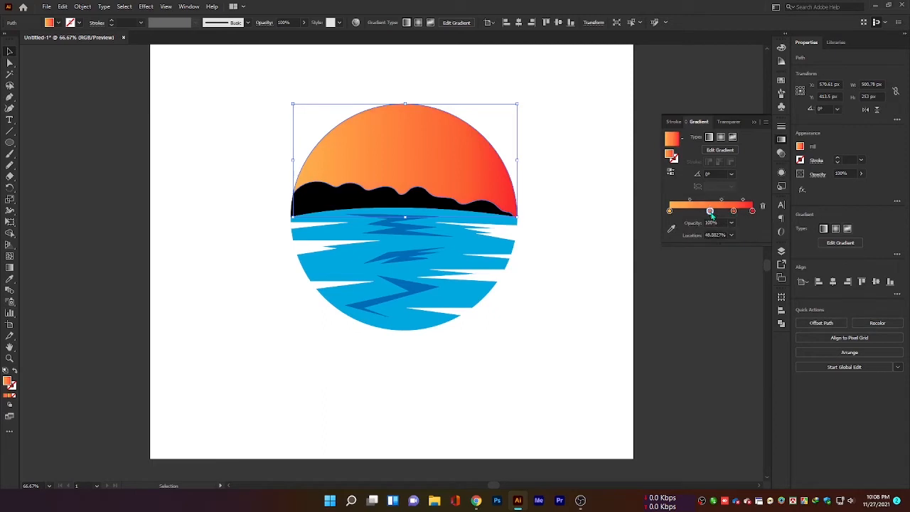
mouse_move(711, 213)
left_mouse_down()
mouse_move(696, 213)
mouse_move(725, 211)
left_mouse_up()
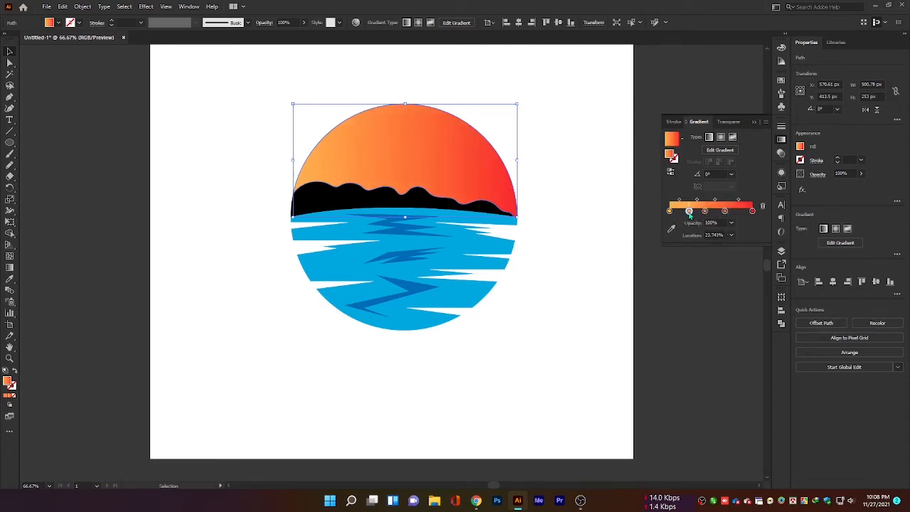
left_click(690, 214)
Set the sky gradient's first stop to yellow (RGB 251, 204, 32) and place intermediate stops at about 21% and 48%.
double_click(675, 212)
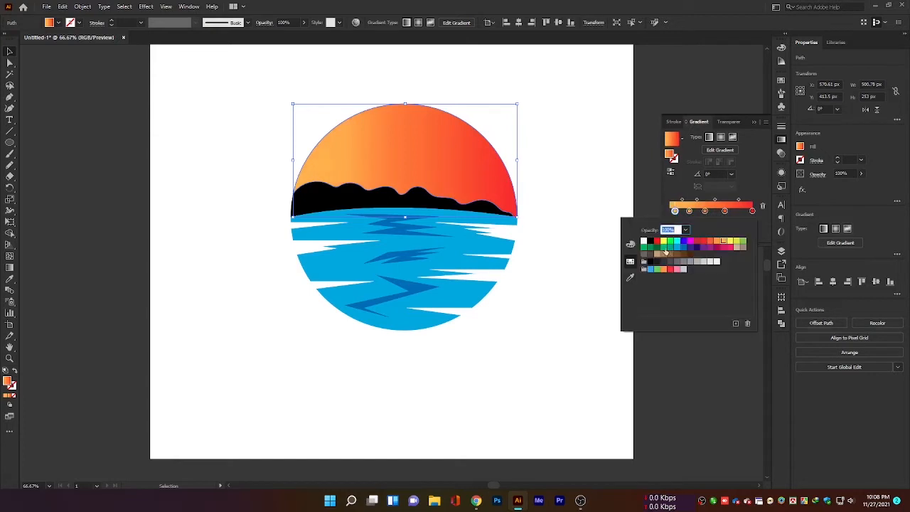
left_click(632, 246)
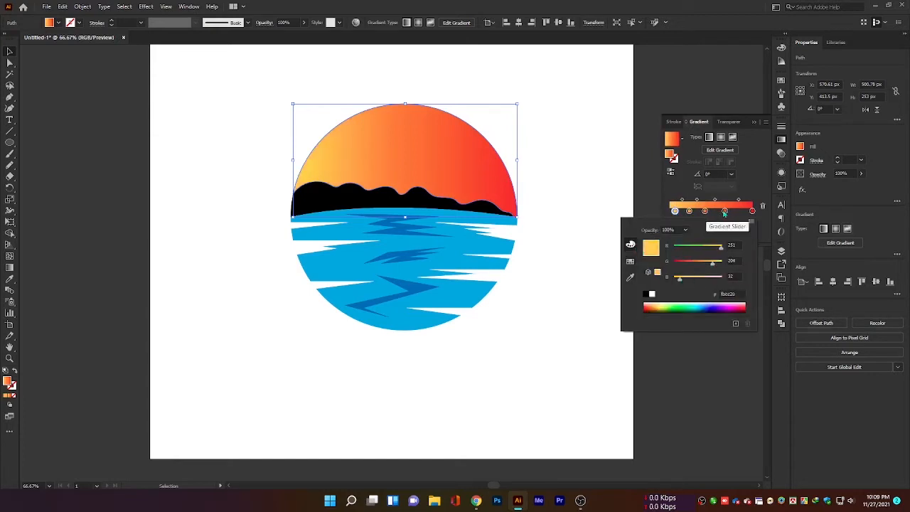
left_click(725, 211)
left_click_drag(724, 211, 689, 215)
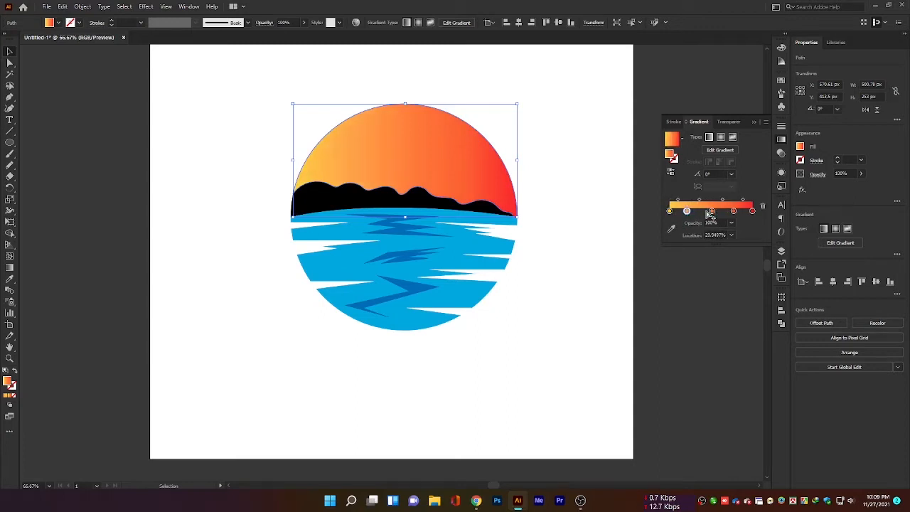
left_click(709, 212)
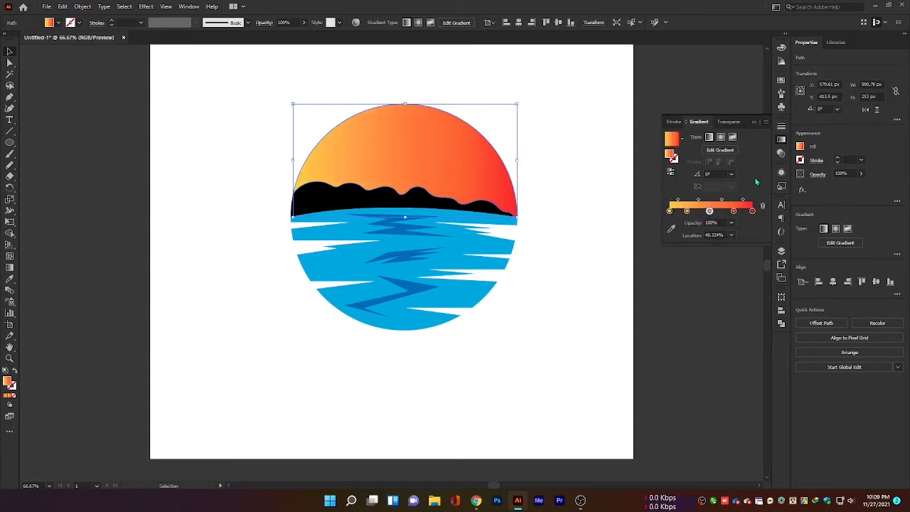
Run the sky gradient vertically with the Gradient tool, from yellow just above the circle down to red at the treeline.
left_click(9, 268)
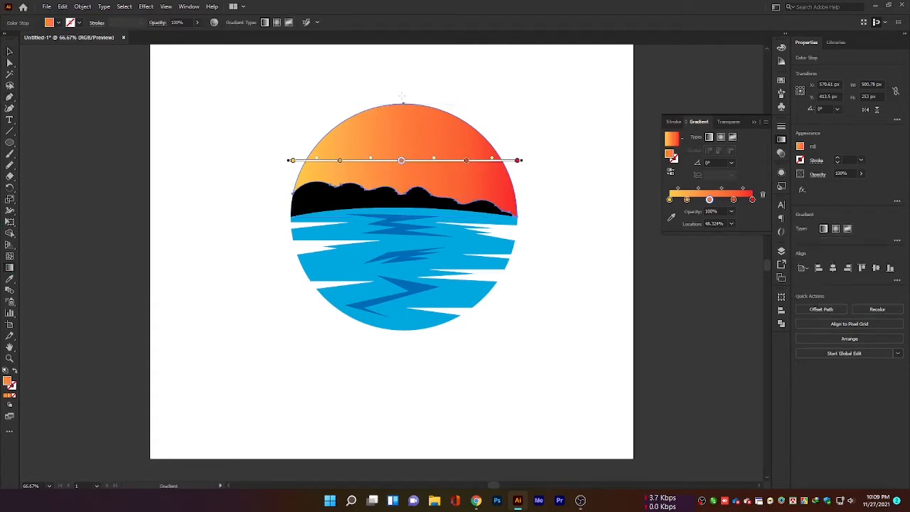
left_click_drag(407, 83, 404, 217)
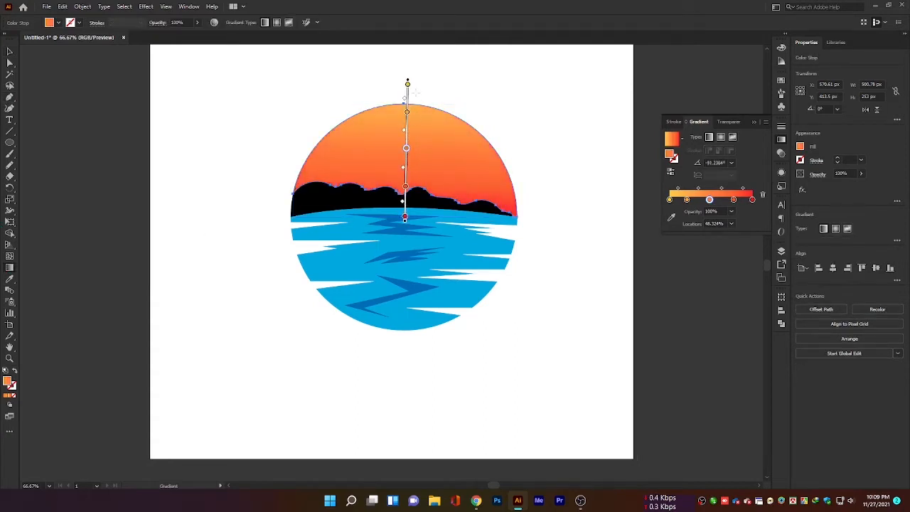
mouse_move(407, 96)
left_mouse_down()
mouse_move(411, 179)
mouse_move(430, 187)
left_mouse_up()
left_click(718, 163)
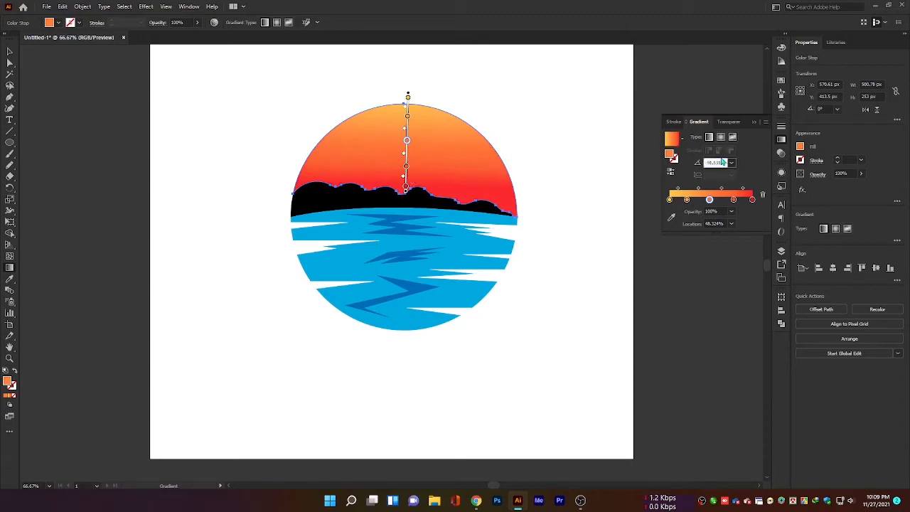
left_click(10, 52)
left_click(240, 108)
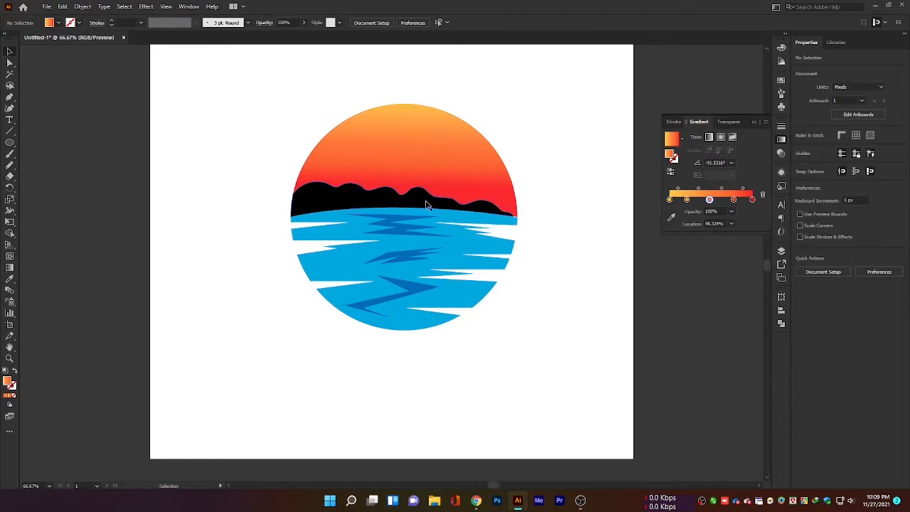
left_click(453, 237)
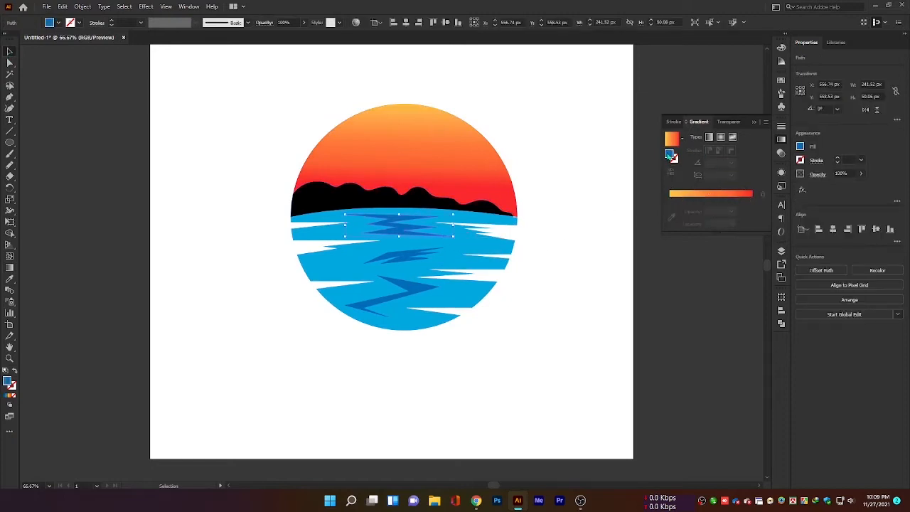
left_click(671, 197)
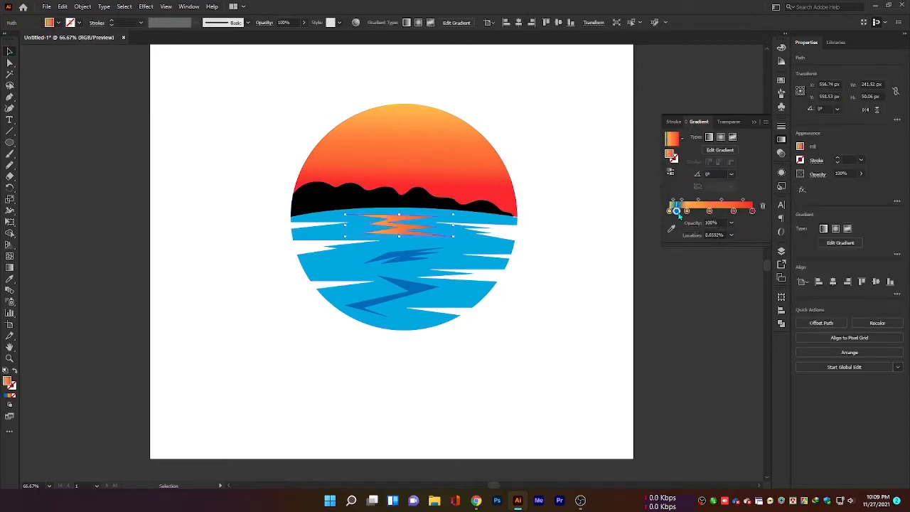
key("ctrl+z")
key("ctrl+z")
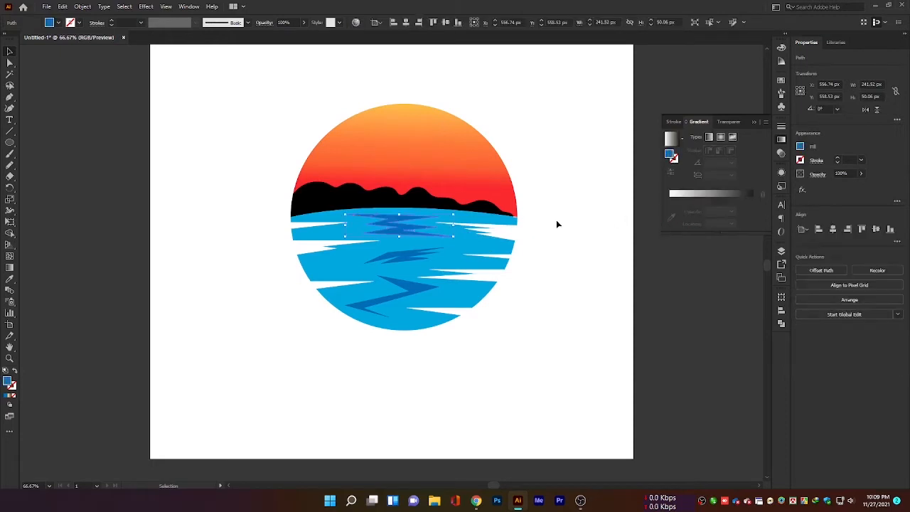
left_click(556, 221)
Fill the uppermost central reflection shape with a linear gradient from dark blue to lighter blue.
left_click(396, 232)
left_click(673, 196)
mouse_move(676, 205)
left_mouse_down()
mouse_move(681, 213)
mouse_move(669, 217)
left_mouse_up()
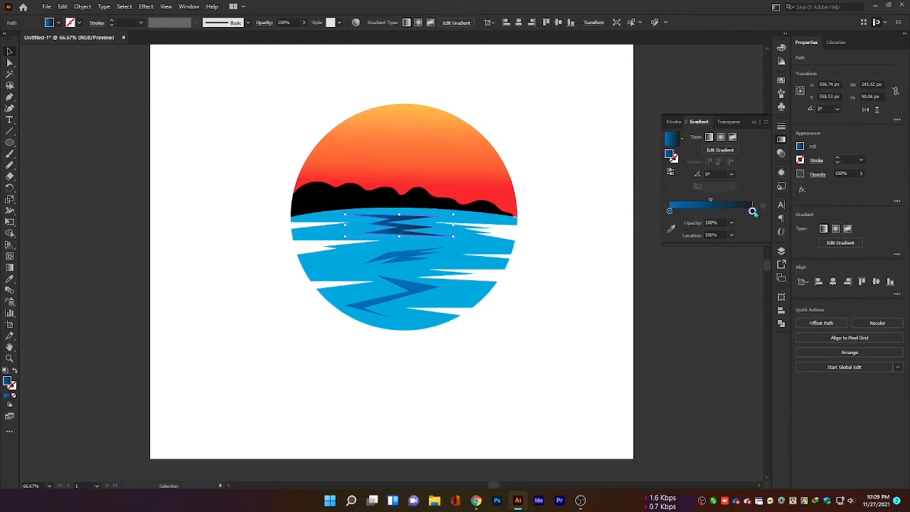
double_click(753, 211)
left_click(630, 261)
left_click(676, 247)
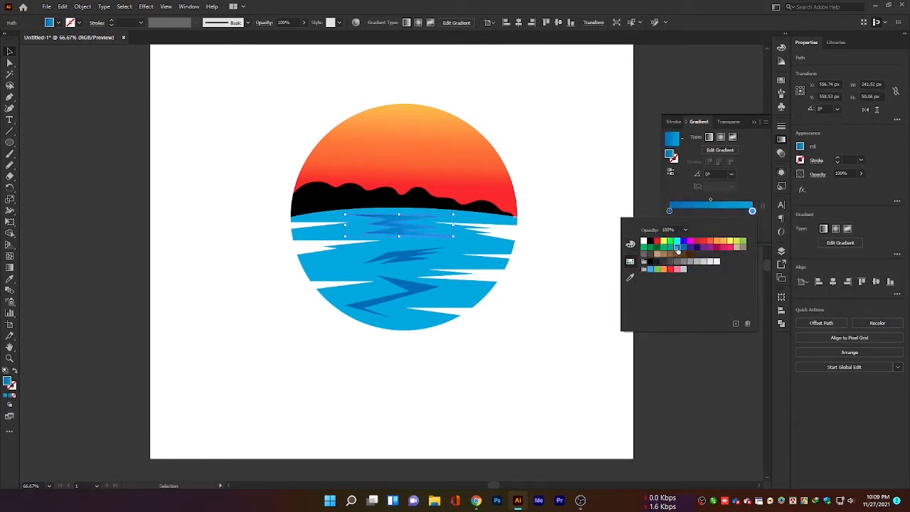
left_click(745, 201)
Apply the same dark-to-light blue gradient to the whole water shape.
key("g")
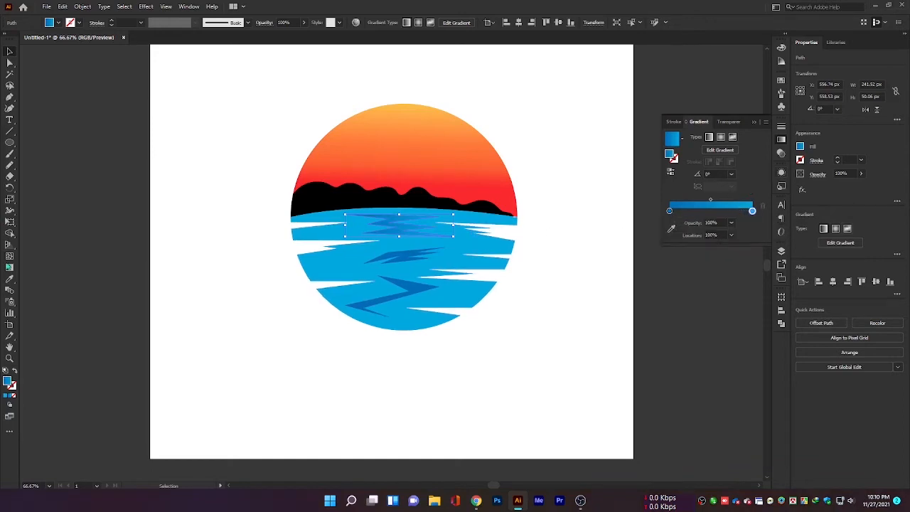
left_click(9, 279)
left_click(474, 254)
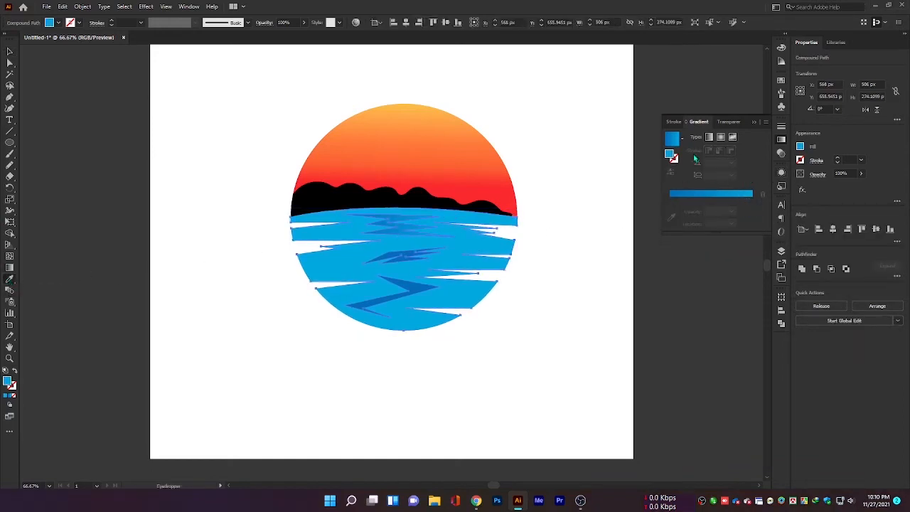
left_click(673, 139)
left_click(9, 51)
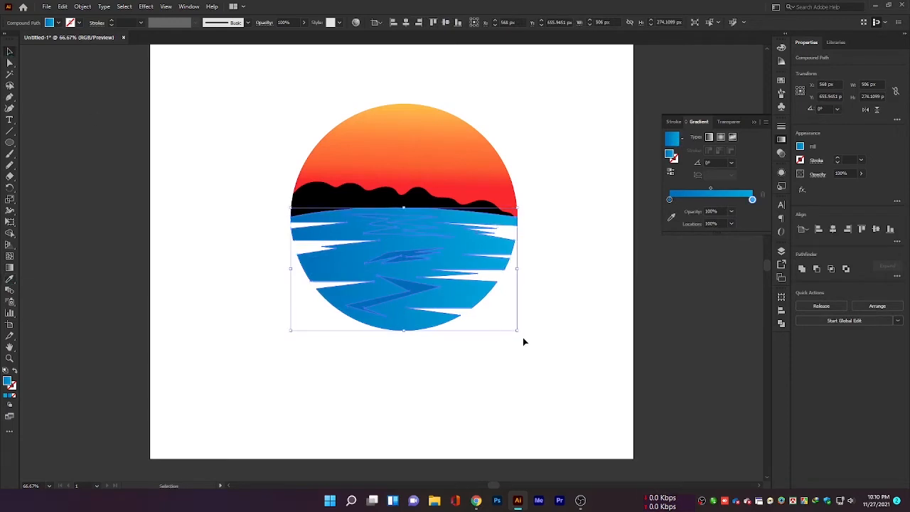
left_click(524, 334)
Apply the blue gradient to the middle and lower central reflection shapes as well.
left_click(410, 255)
left_click(408, 292, "shift")
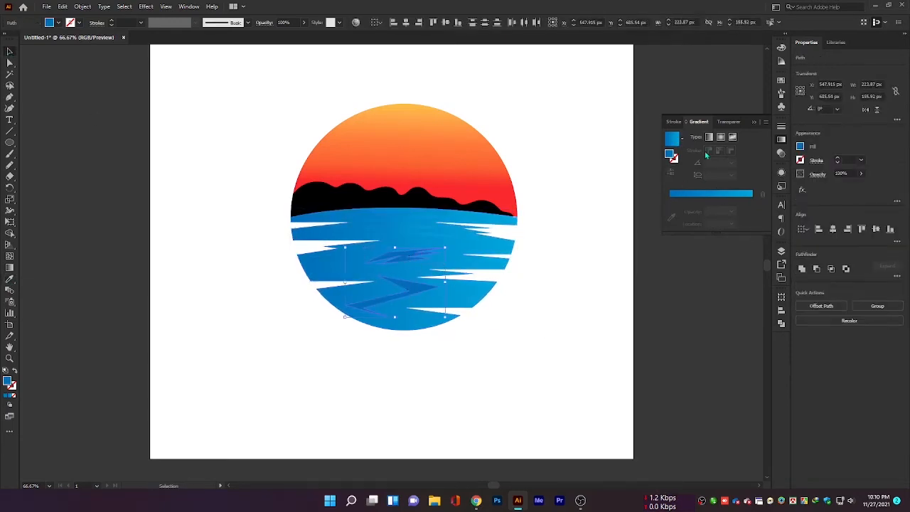
left_click(674, 143)
left_click(517, 387)
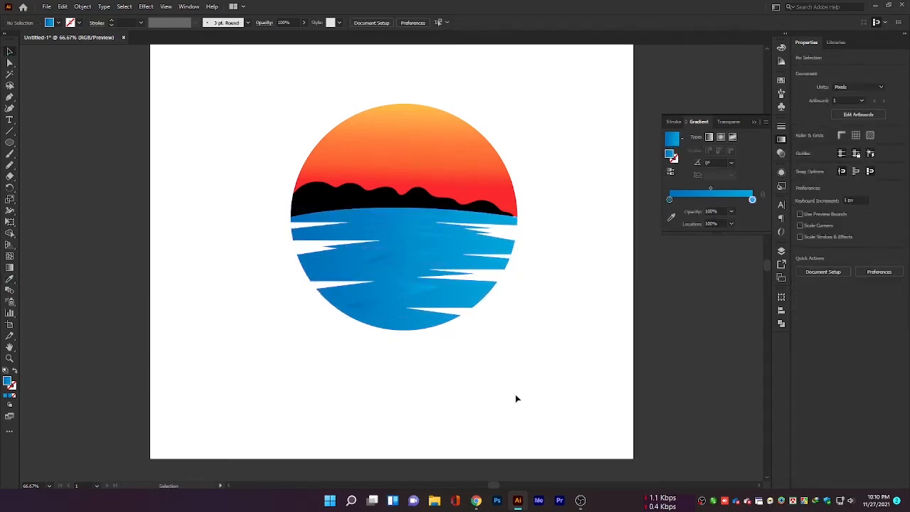
left_click(397, 231)
left_click(410, 289, "shift")
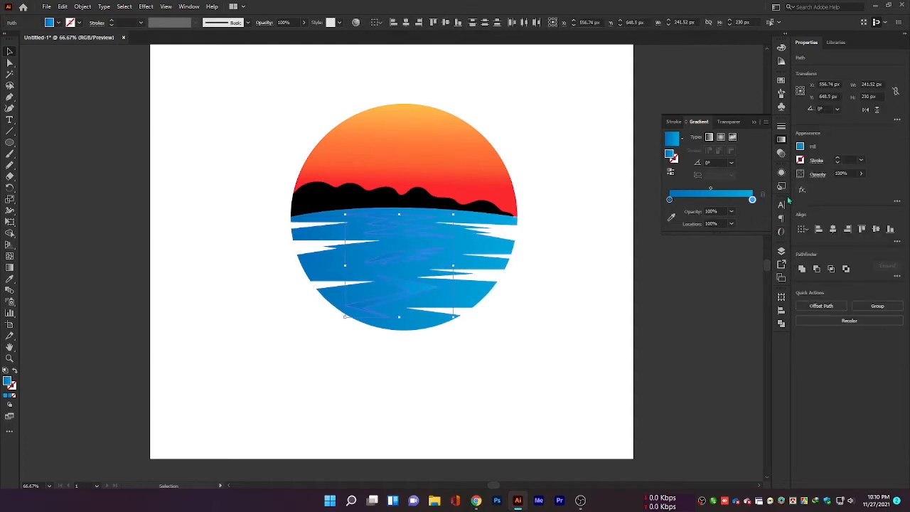
left_click(782, 140)
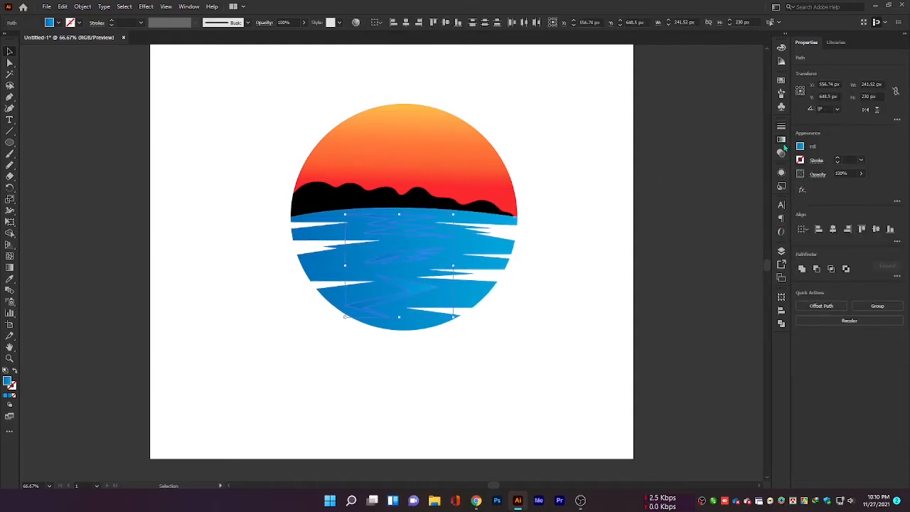
left_click(783, 144)
left_click(681, 123)
left_click(700, 123)
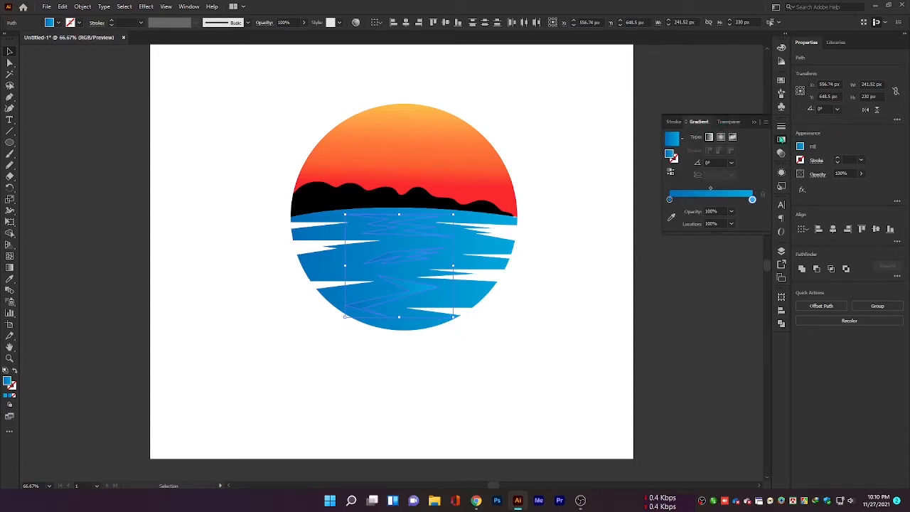
left_click(782, 140)
left_click(555, 319)
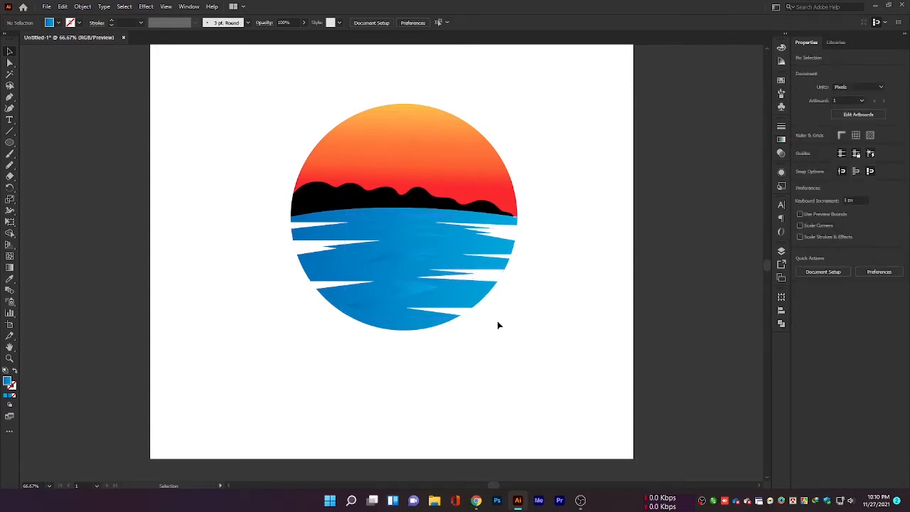
Redraw the sky gradient from just above the circle to just below the horizon, with yellow uppermost.
left_click(398, 151)
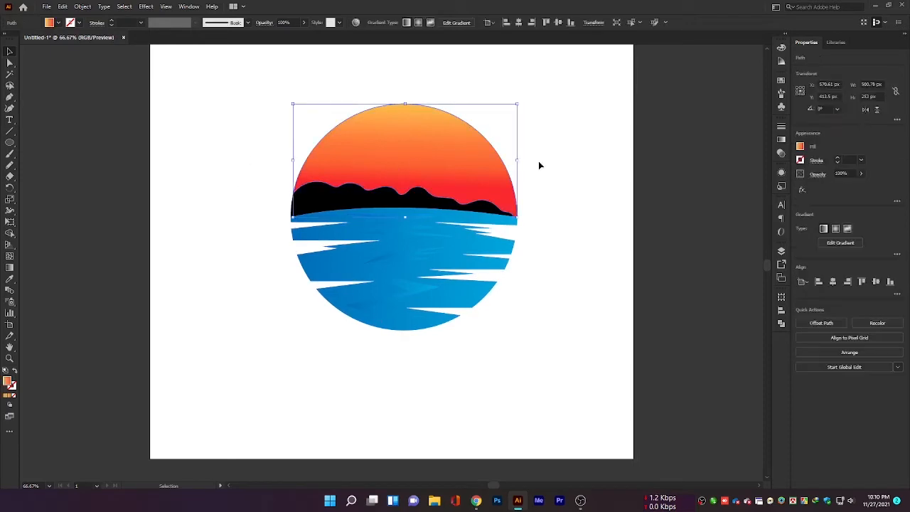
left_click(9, 268)
left_click_drag(414, 94, 407, 222)
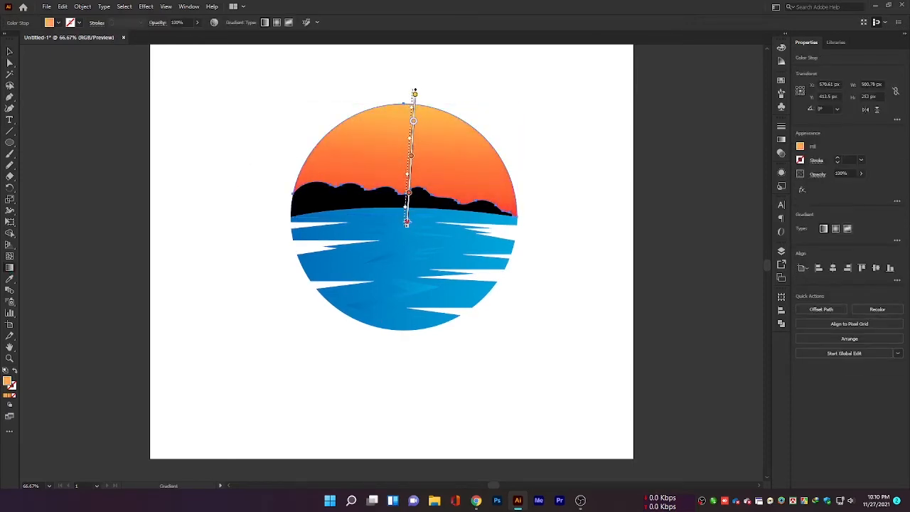
key("v")
Lighten the dark starting color of the three central reflection shapes' gradient by setting its green value to 142.
left_click_drag(244, 112, 515, 343)
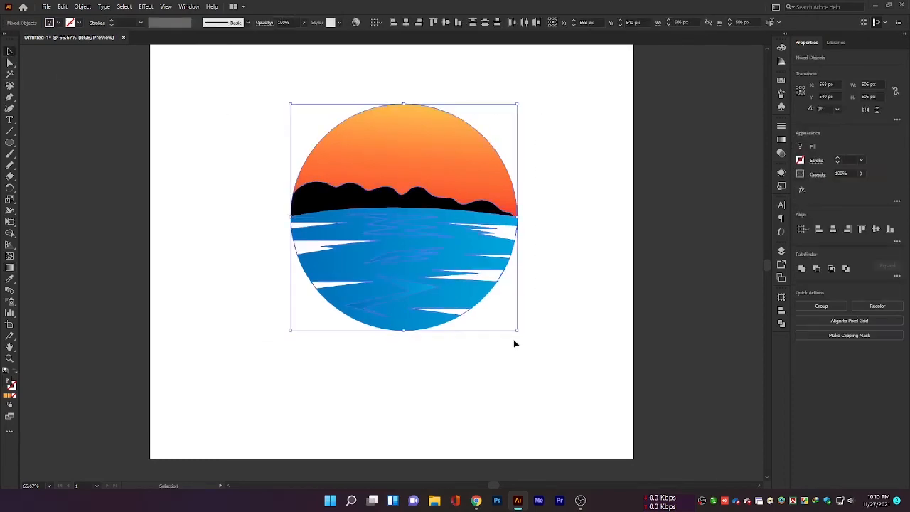
left_click(515, 343)
left_click(406, 252)
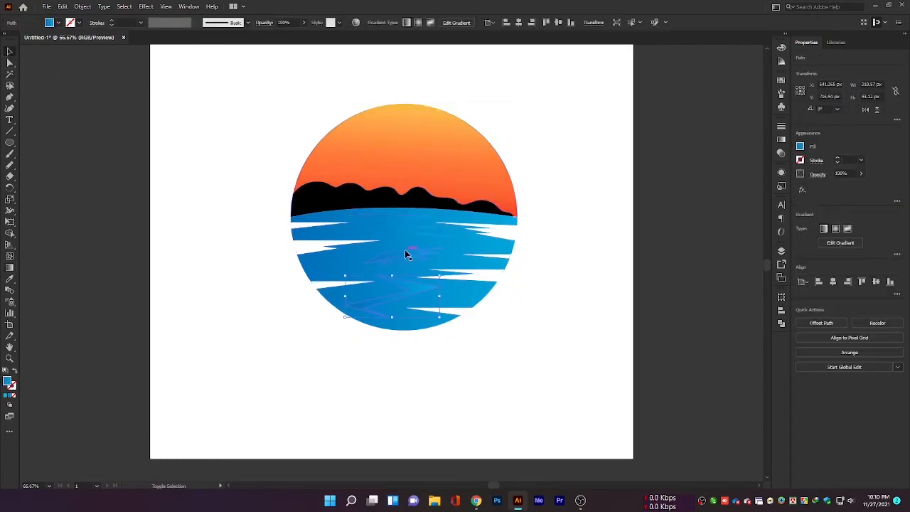
left_click(801, 147)
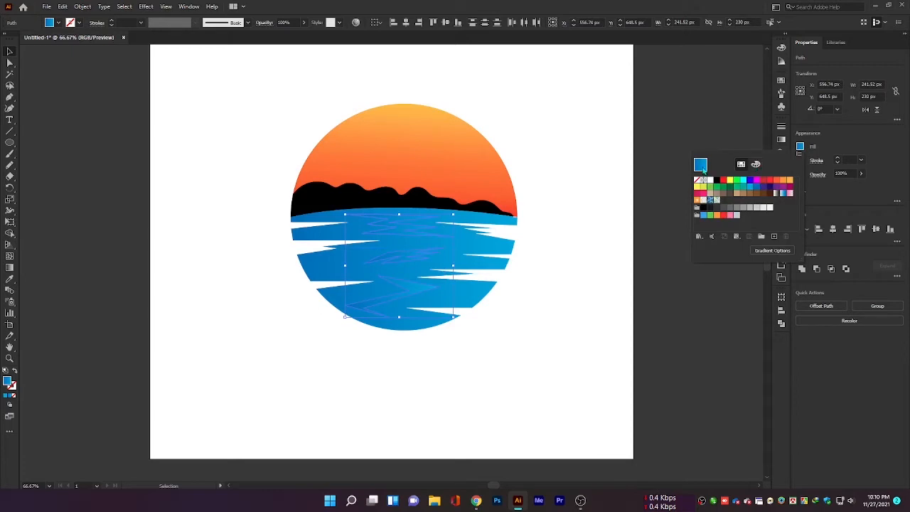
left_click(781, 141)
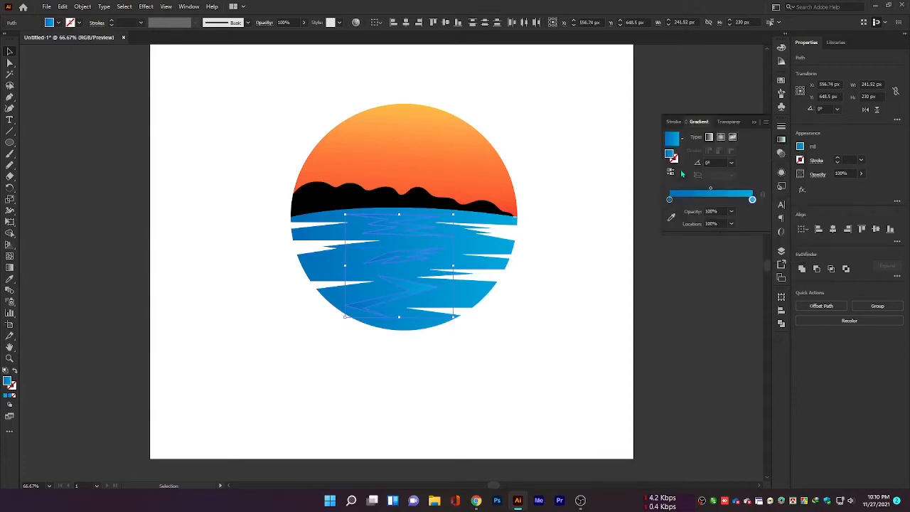
left_click(670, 200)
double_click(669, 201)
left_click(631, 236)
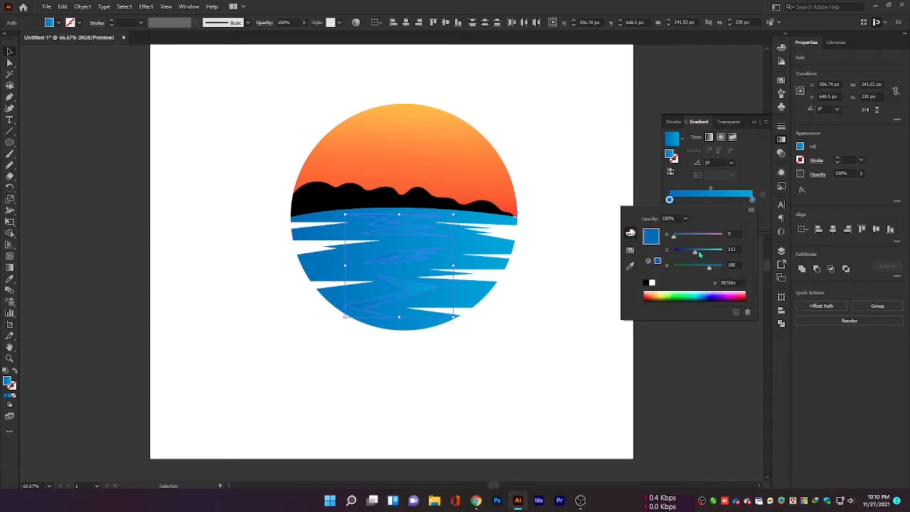
left_click_drag(695, 253, 702, 254)
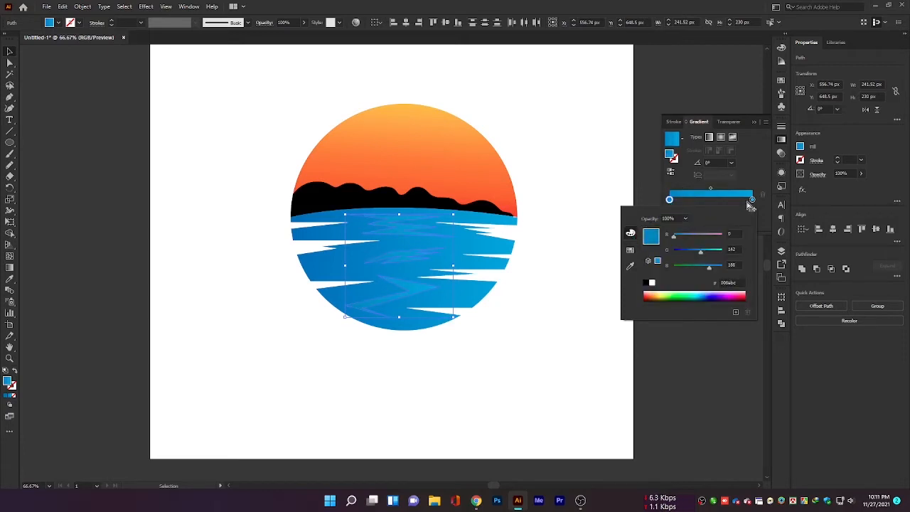
Slightly raise the red component of the lighter end color in the reflection shapes' gradient.
left_click(752, 200)
double_click(753, 200)
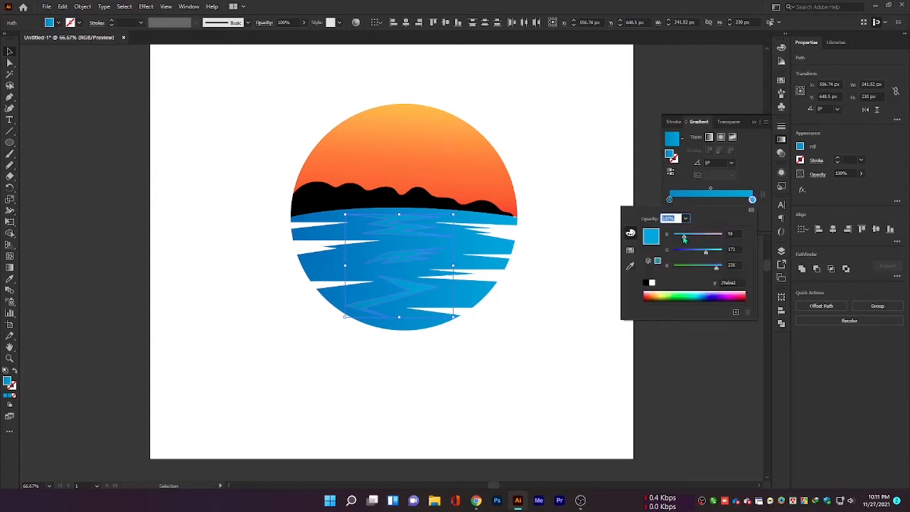
left_click(759, 175)
left_click(564, 250)
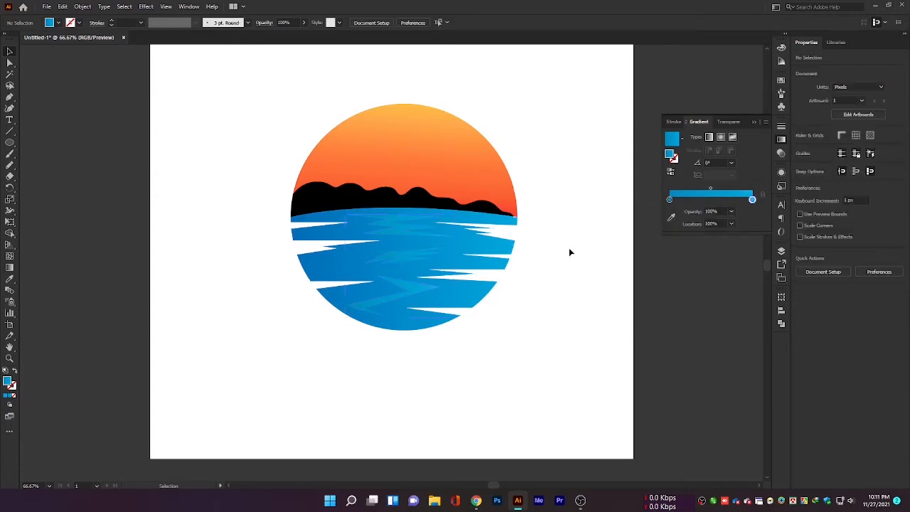
left_click(781, 142)
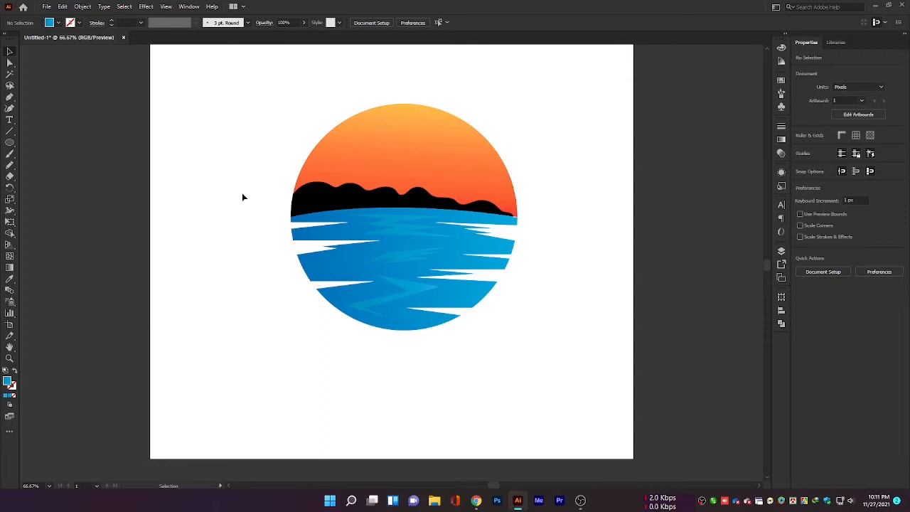
Scale the whole circular sunset artwork down to about 274 px wide.
left_click_drag(223, 112, 427, 283)
left_click(459, 282)
left_click_drag(238, 91, 426, 230)
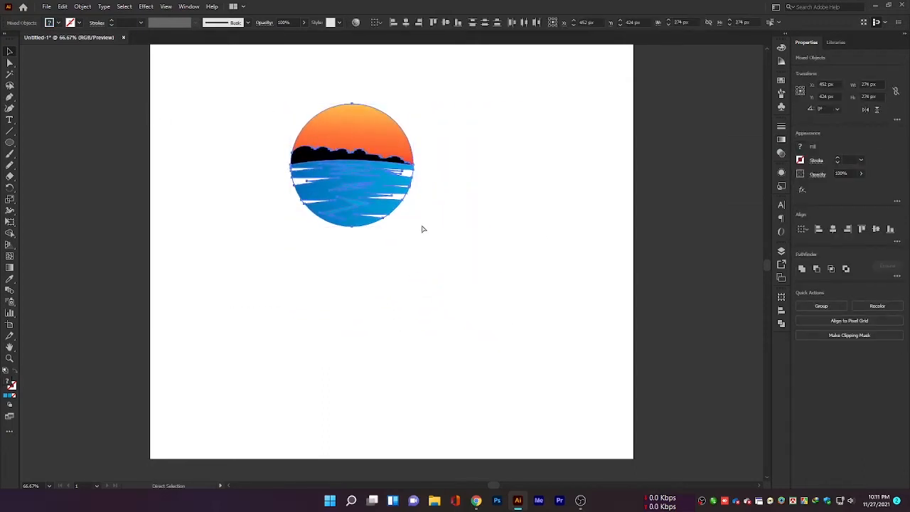
Group the sunset artwork and move it toward the artboard's left edge.
key("ctrl+g")
left_click_drag(378, 170, 275, 202)
left_click(341, 214)
Draw an open two-winged bird curve about 201 px wide and 48 px high to the right of the sunset artwork.
key("p")
left_click(410, 158)
left_click_drag(456, 176, 469, 199)
left_click_drag(500, 153, 540, 155)
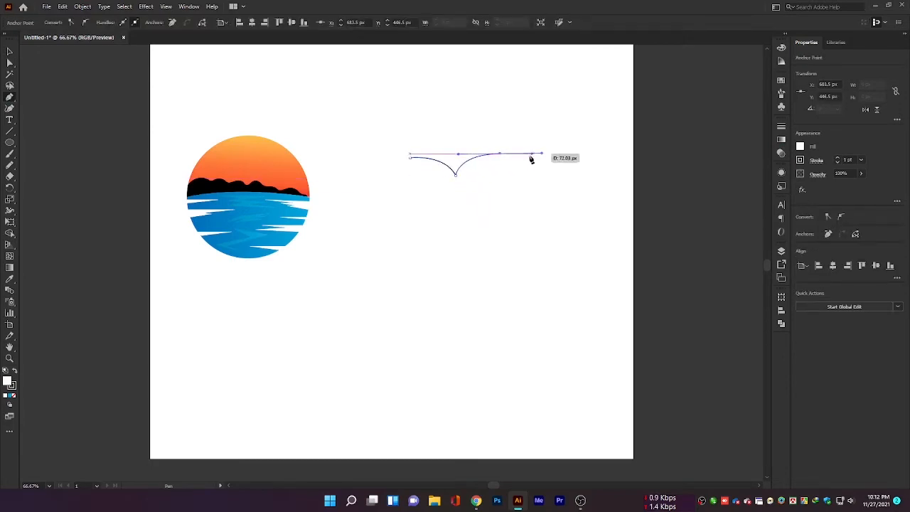
left_click(10, 51)
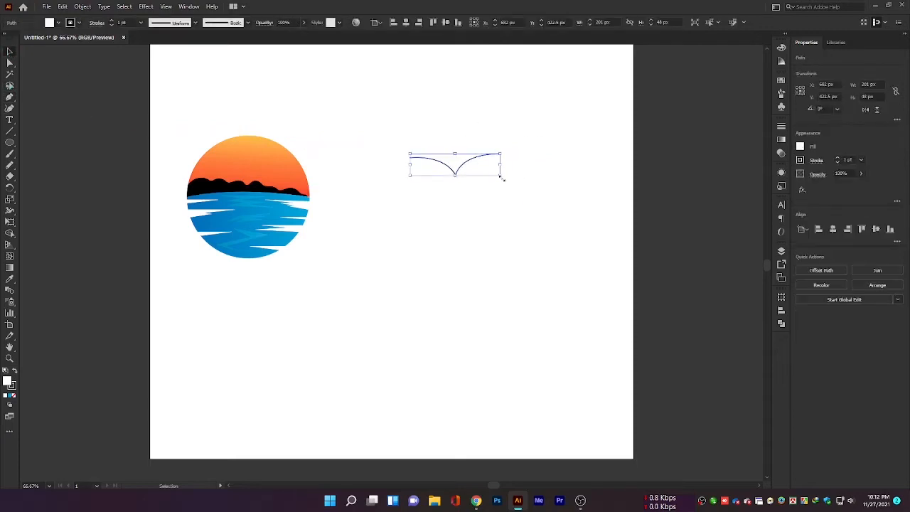
Give the bird curve no fill and an 8 pt stroke with a width profile tapered at both ends.
left_click(800, 147)
left_click(701, 180)
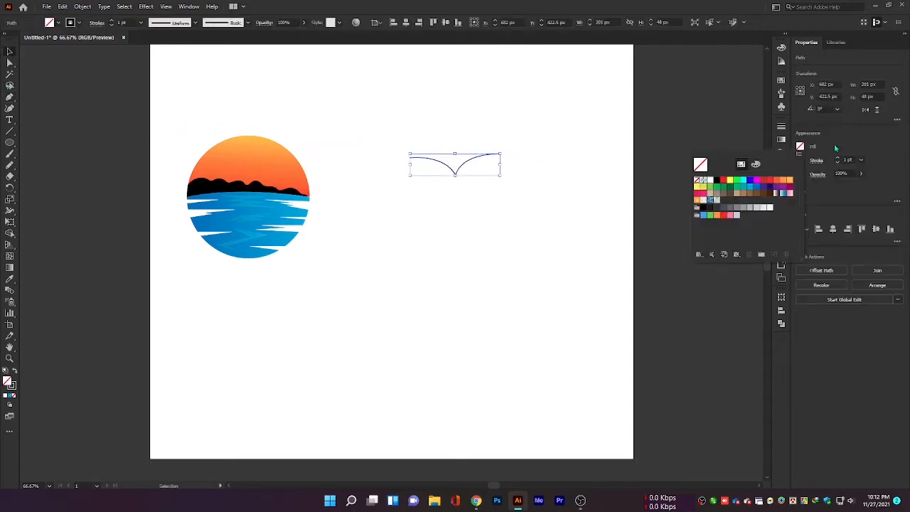
left_click(838, 158)
left_click(837, 158)
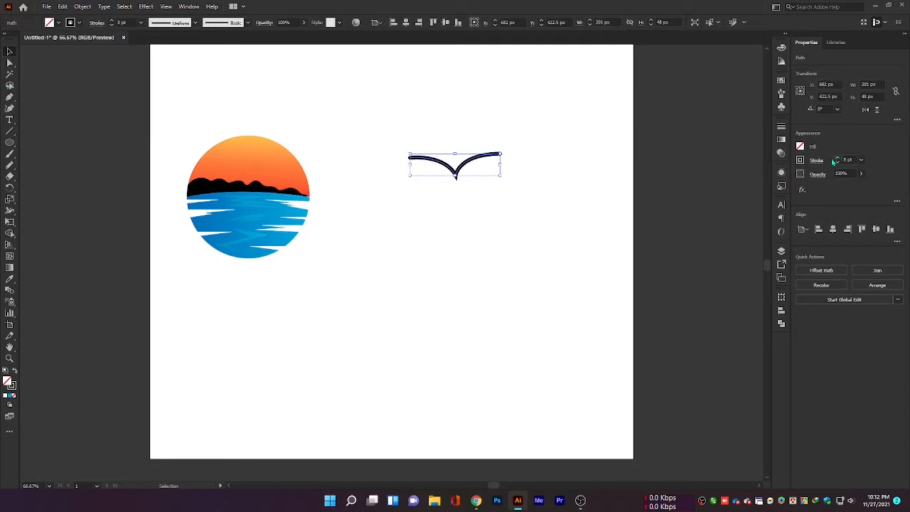
left_click(195, 22)
left_click(175, 63)
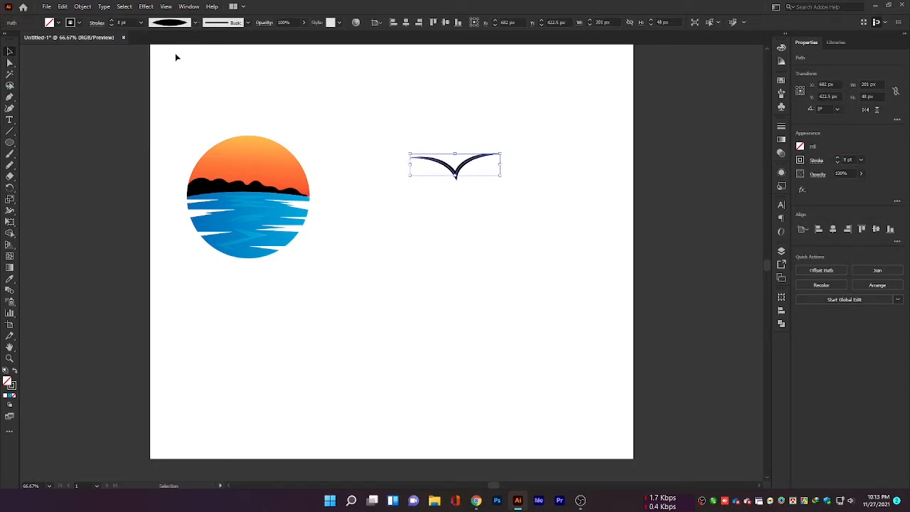
left_click(573, 127)
Scale the bird curve down slightly about its centre and outline its stroke.
left_click(472, 160)
left_click_drag(499, 175, 495, 173)
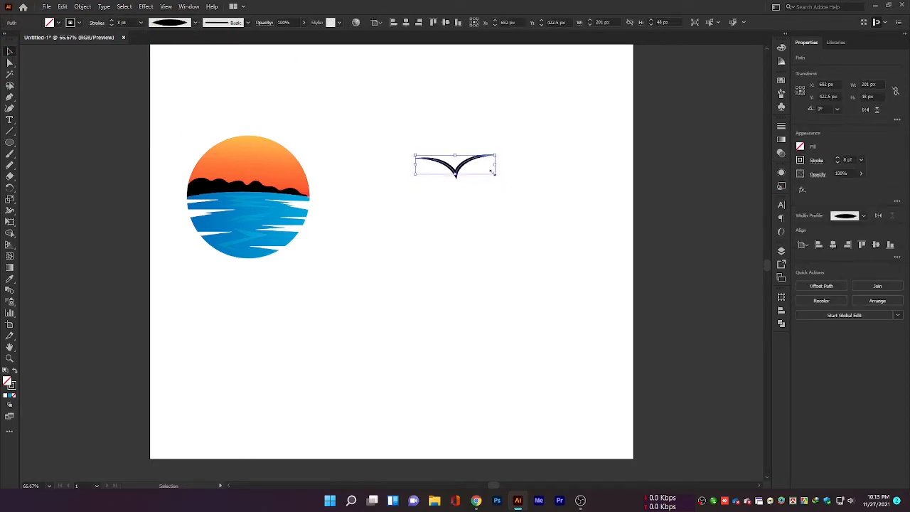
left_click(86, 6)
mouse_move(128, 235)
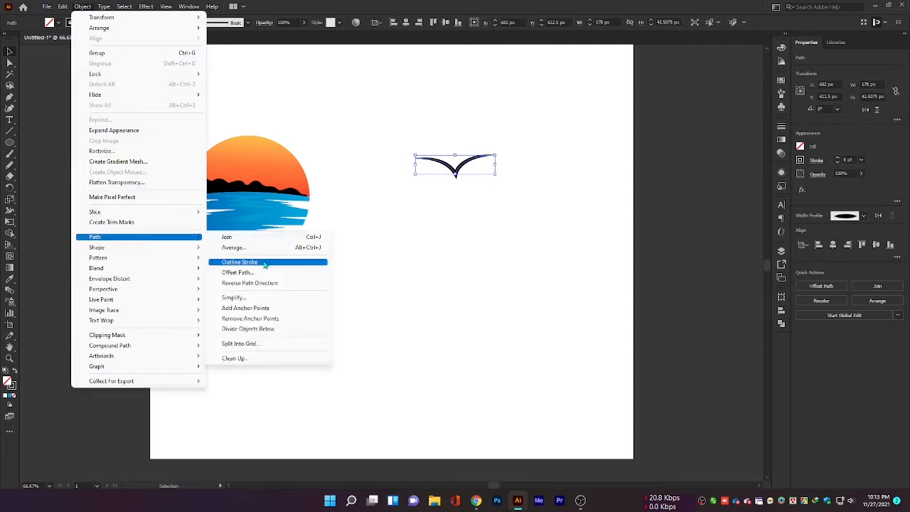
left_click(238, 263)
left_click(465, 203)
Shrink the outlined bird to about 102 px wide and place two smaller copies above and beside it.
left_click(462, 169)
left_click_drag(495, 178, 473, 173, "alt+shift")
left_click(482, 178)
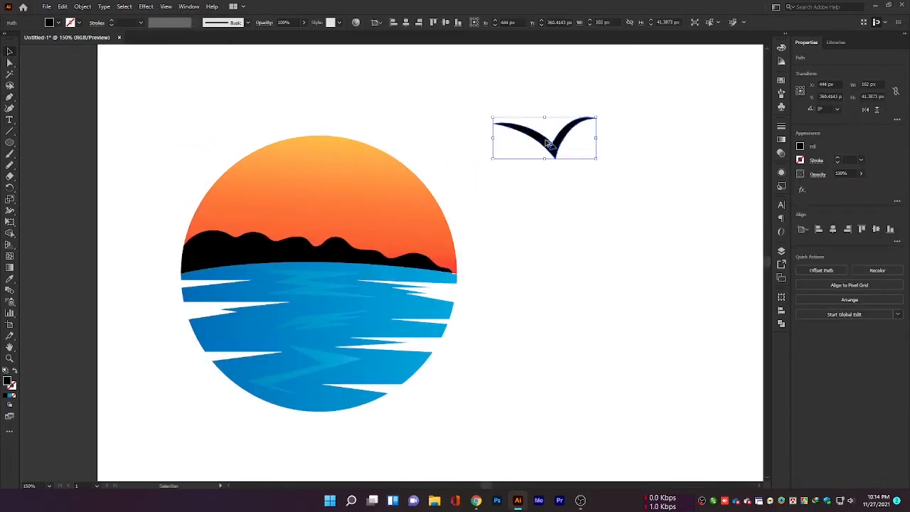
left_click_drag(547, 142, 559, 105, "alt")
left_click_drag(551, 103, 624, 114, "alt")
Group the three birds and place them, scaled down, in the right part of the orange sky.
left_click_drag(657, 154, 517, 83)
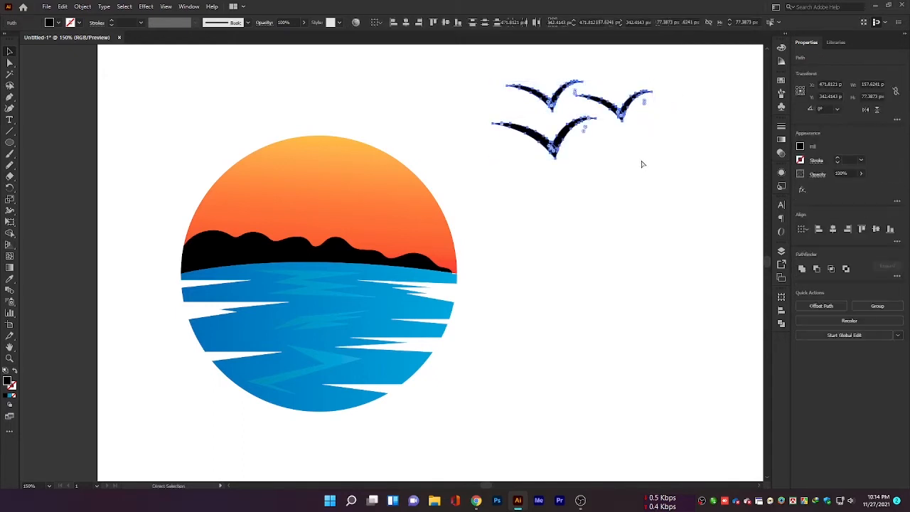
key("v")
key("ctrl+g")
left_click_drag(652, 157, 388, 204)
left_click(445, 196)
left_click(527, 186)
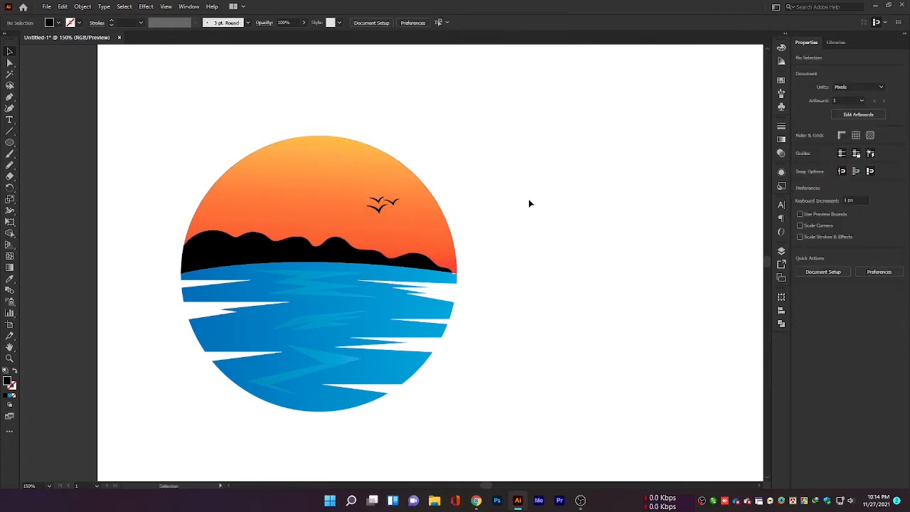
Draw a circle about 222 px in diameter in the empty area to the right of the sunset artwork.
left_click_drag(597, 226, 415, 197)
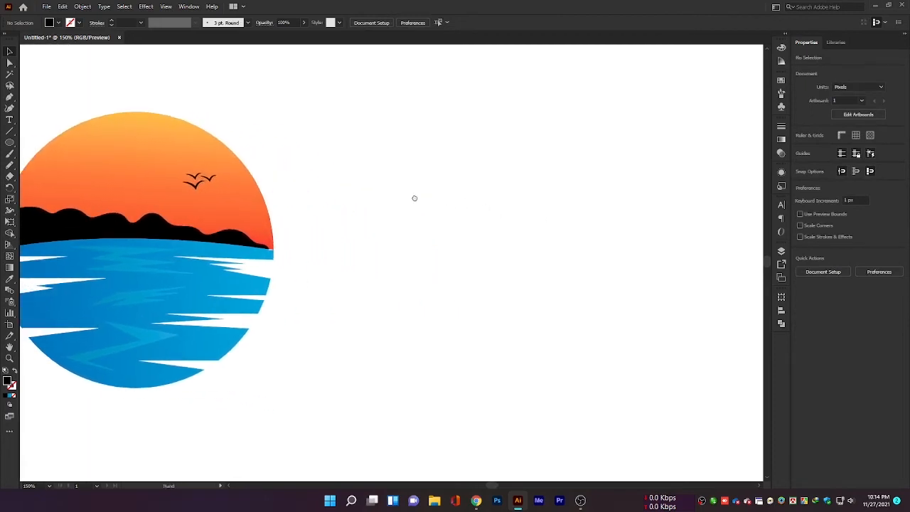
left_click(9, 143)
left_click(52, 165)
left_click_drag(395, 156, 614, 375)
left_click_drag(488, 230, 492, 186)
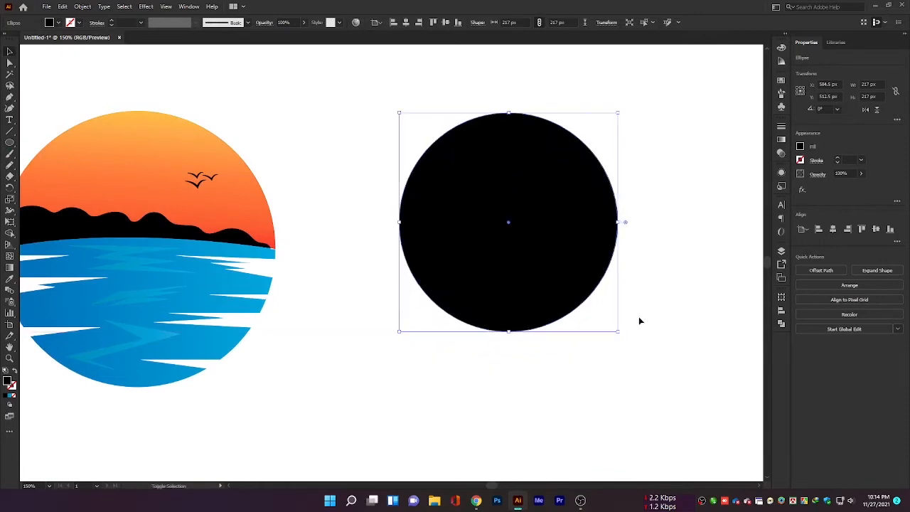
left_click_drag(619, 331, 624, 336)
Give the new circle no fill and a 1 pt black stroke.
left_click(800, 147)
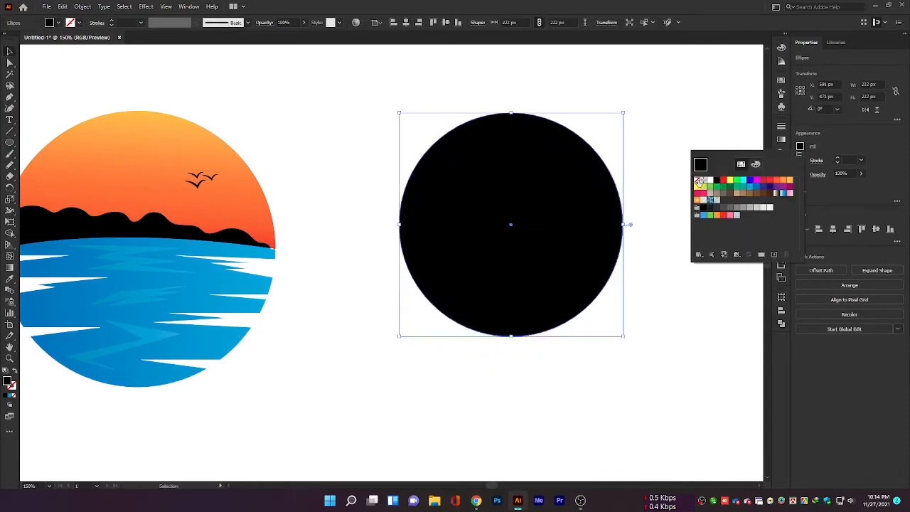
left_click(697, 181)
key("Escape")
left_click(724, 211)
left_click_drag(674, 185, 551, 248)
left_click(838, 159)
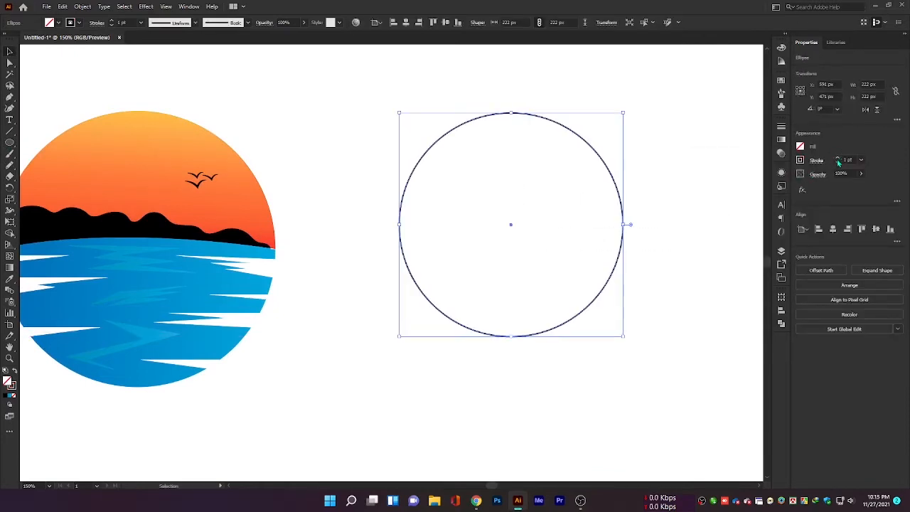
left_click(709, 167)
Start a path with the Pen tool at the circle's lower-left edge, curving up to a sharp point right of the circle's centre.
key("p")
left_click(410, 275)
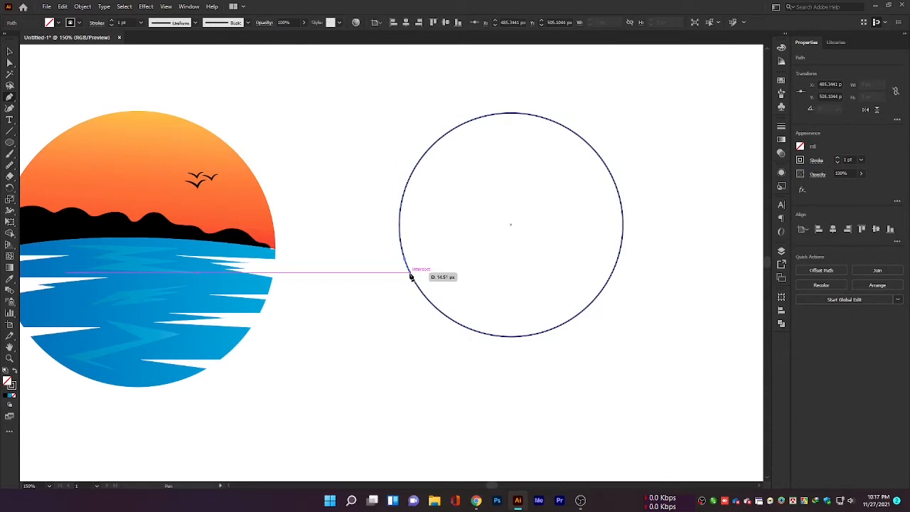
key("ctrl+z")
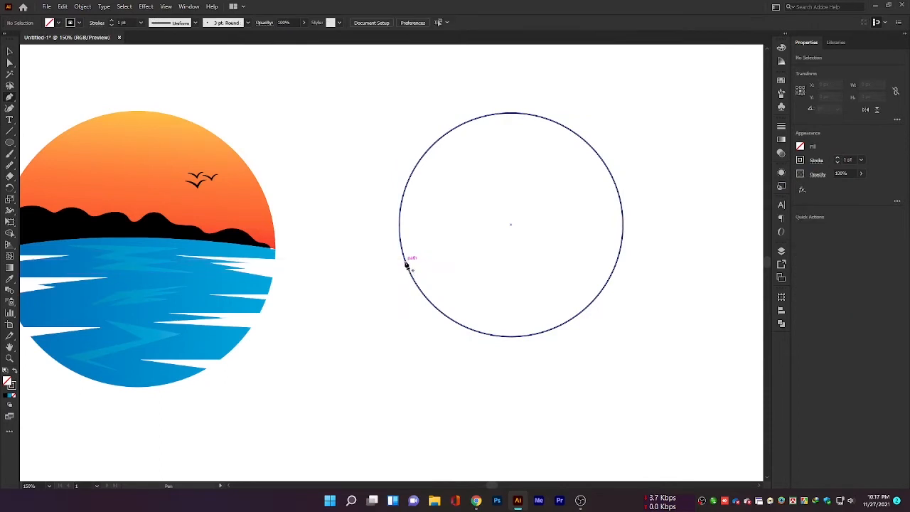
left_click_drag(407, 265, 424, 275)
left_click(411, 273)
left_click_drag(555, 214, 659, 152)
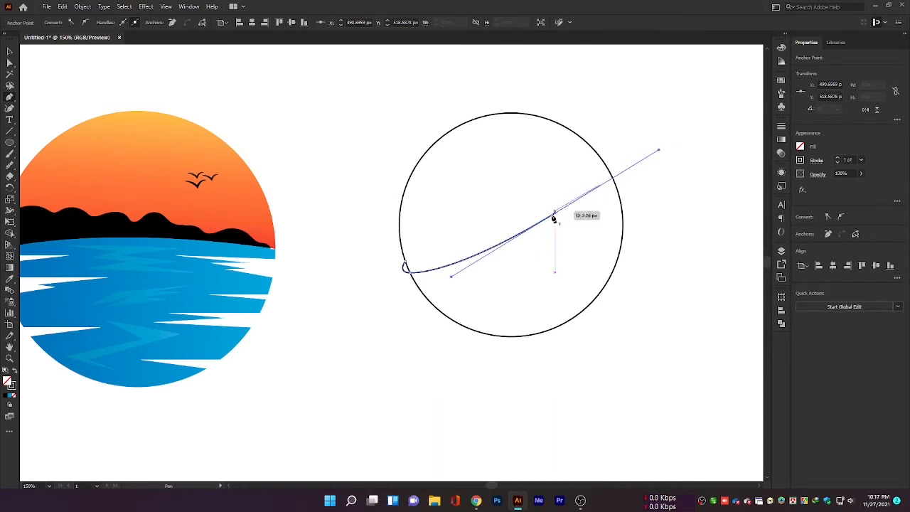
left_click(555, 214)
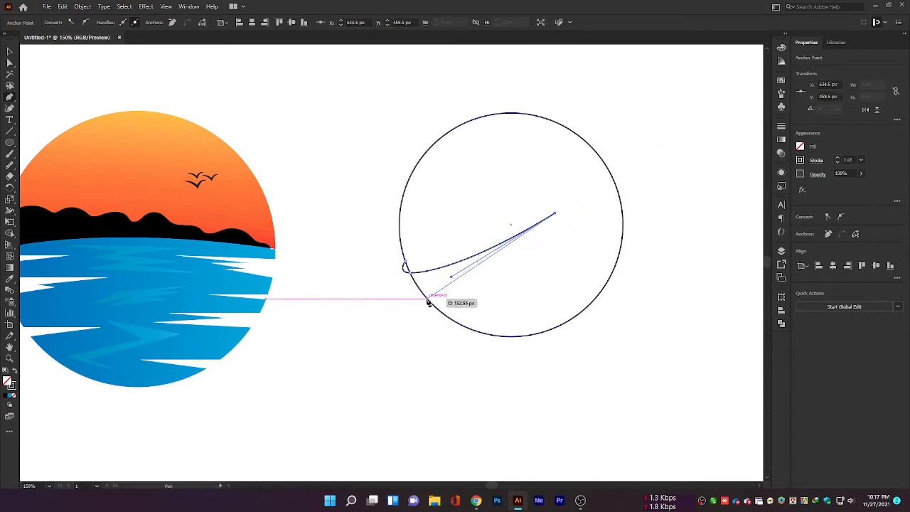
Curve the path back below its first edge and close it into a tapered swoosh about 169 px wide and 83 px high.
left_click_drag(413, 298, 274, 307)
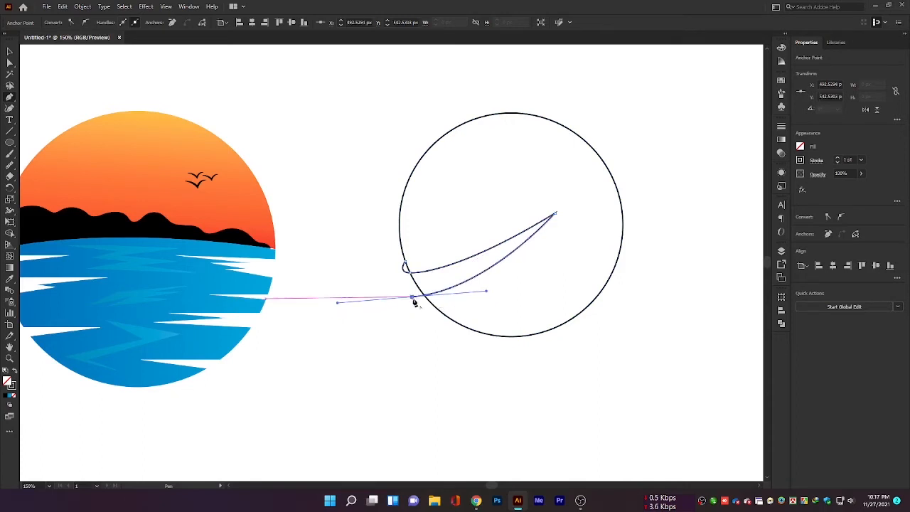
left_click(412, 297)
left_click_drag(404, 265, 449, 213)
left_click(404, 256)
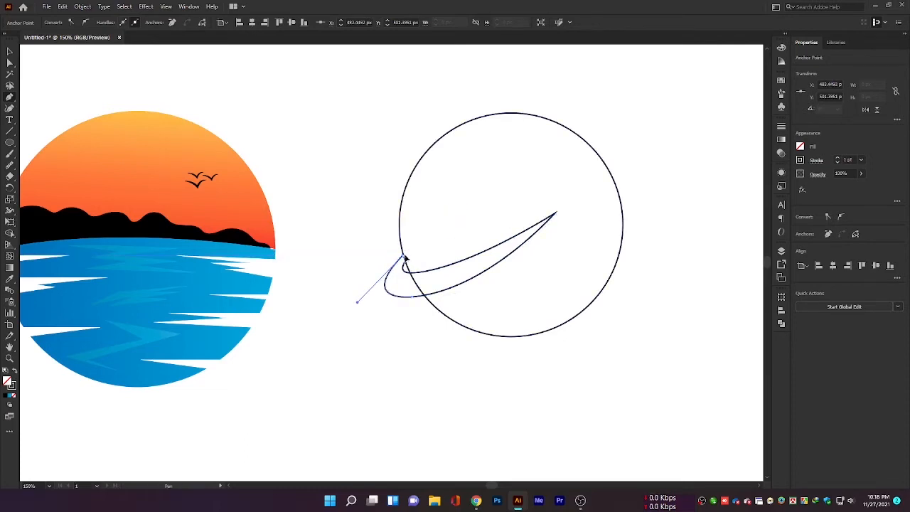
left_click(406, 261)
left_click(348, 179, "ctrl")
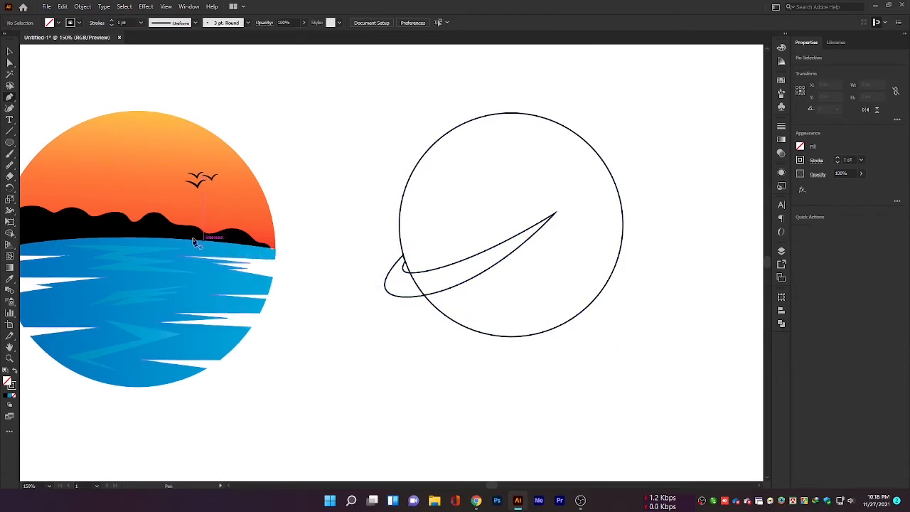
Remove the swoosh's stroke and fill it with black.
left_click(9, 52)
left_click(498, 233)
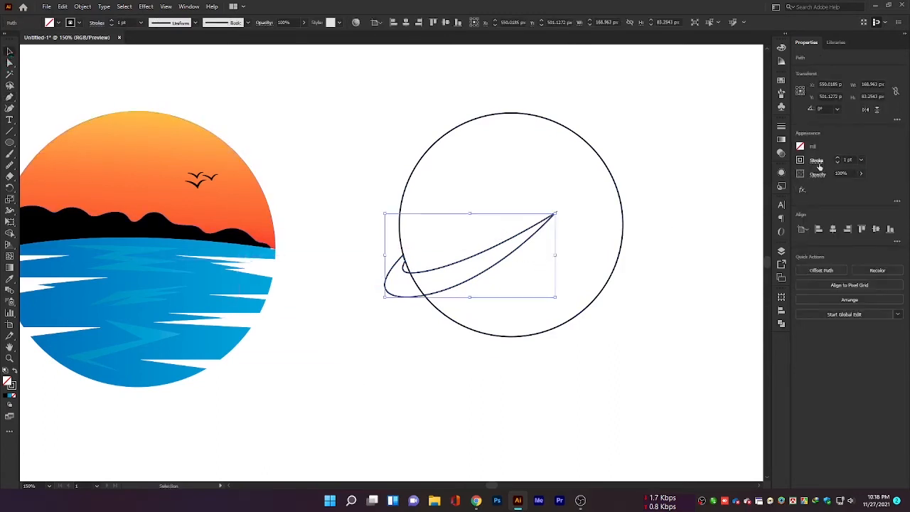
left_click(801, 161)
left_click(698, 195)
left_click(800, 147)
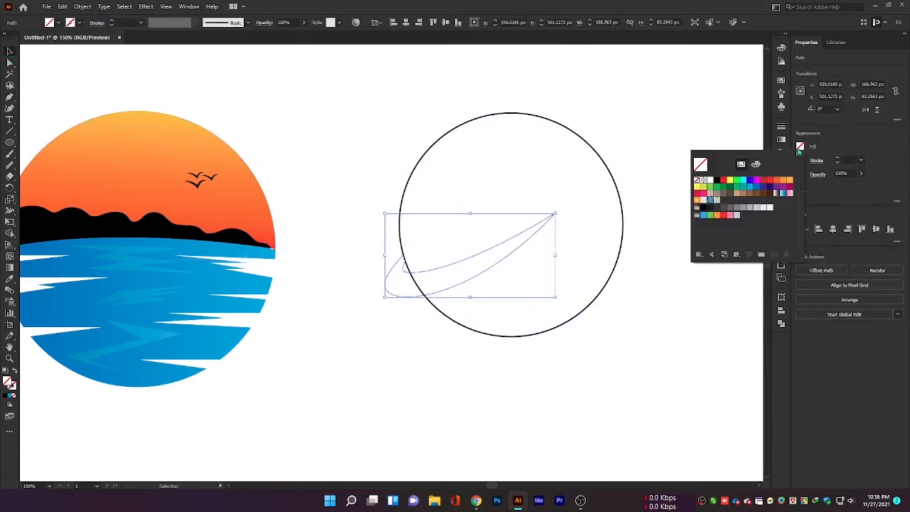
left_click(718, 180)
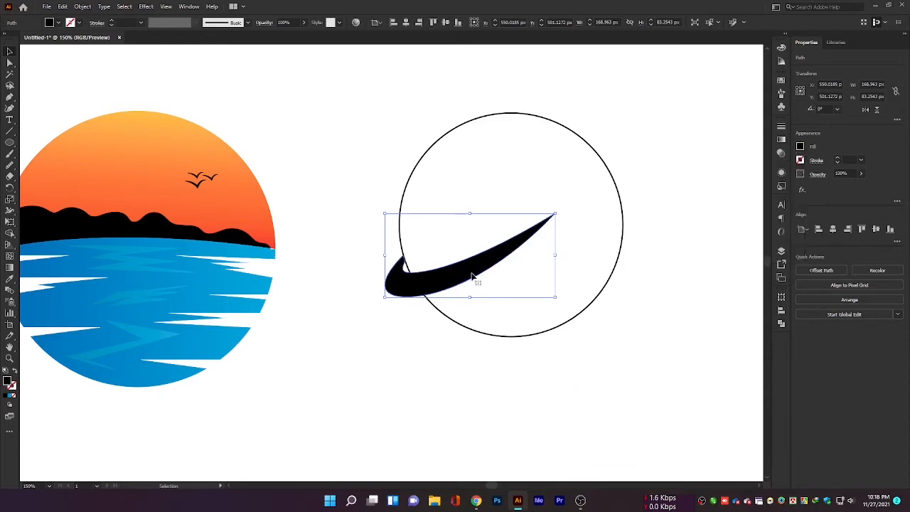
Move the black swoosh down and left out of the guide circle, and delete the circle.
left_click_drag(472, 275, 348, 388)
key("ctrl+z")
left_click_drag(438, 285, 301, 433)
left_click(441, 341)
left_click(567, 201)
key("Delete")
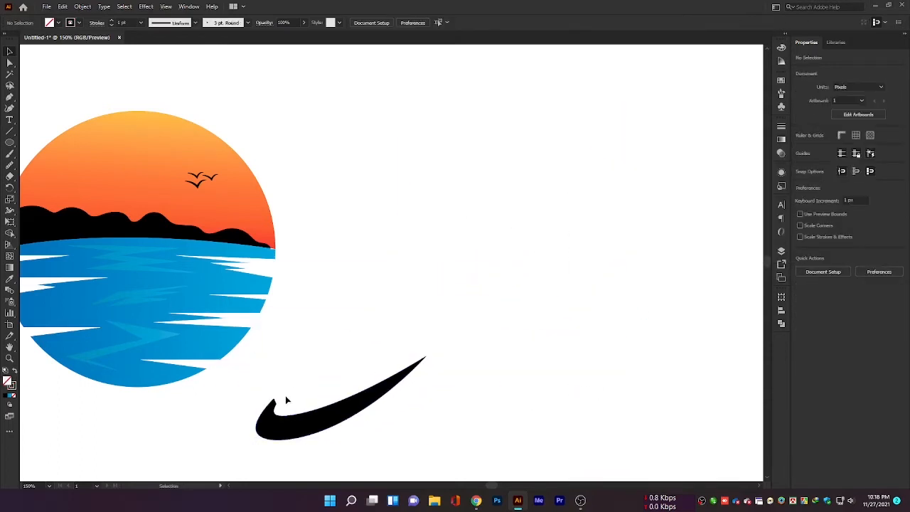
Start a black-filled Pen path for an airplane fuselage right of the sunset, with a straight upper edge rising diagonally to the cockpit corner.
left_click_drag(287, 400, 212, 349)
scroll(474, 239, "left", 2)
left_click_drag(366, 344, 429, 373)
left_click_drag(610, 239, 443, 281)
key("p")
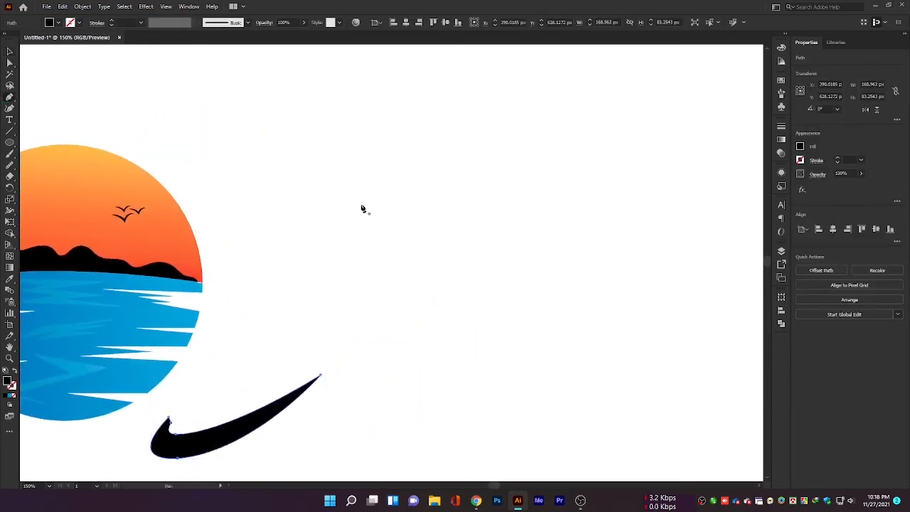
left_click(401, 187)
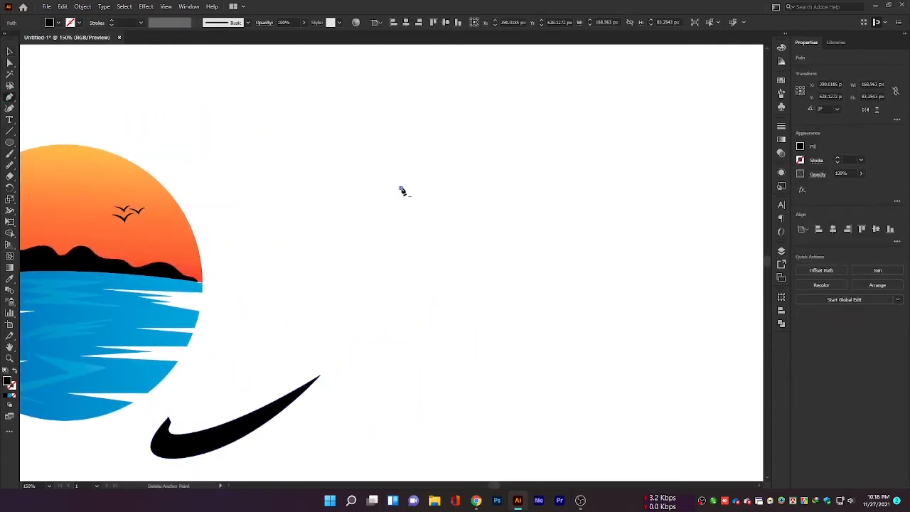
left_click(589, 100)
left_click(609, 102)
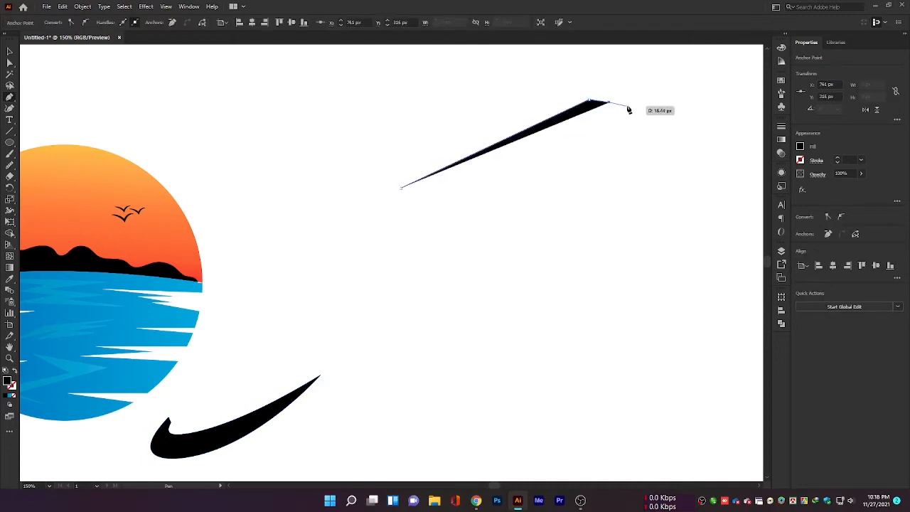
Shape the fuselage's rounded nose, bring its straight underside back to a blunt tail, and close the path.
left_click_drag(629, 104, 614, 127)
left_click(629, 104)
left_click(629, 119)
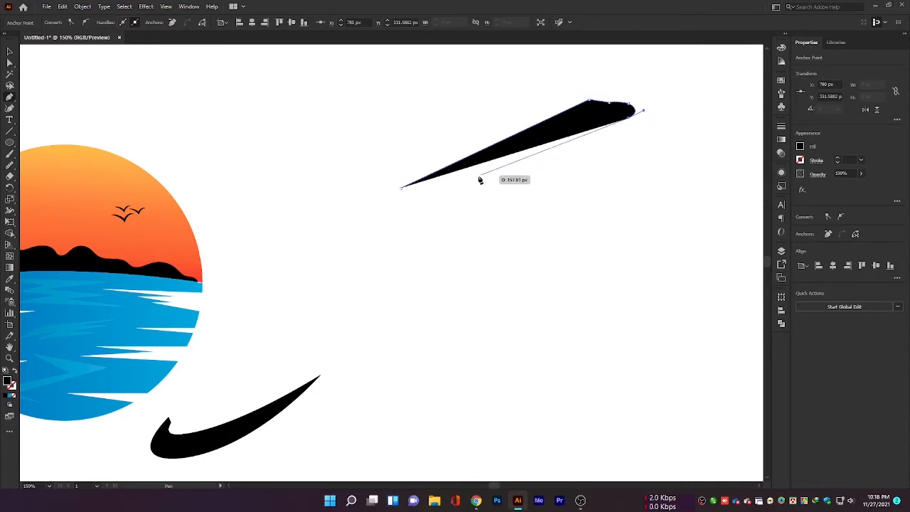
left_click(424, 193)
left_click_drag(408, 194, 401, 195)
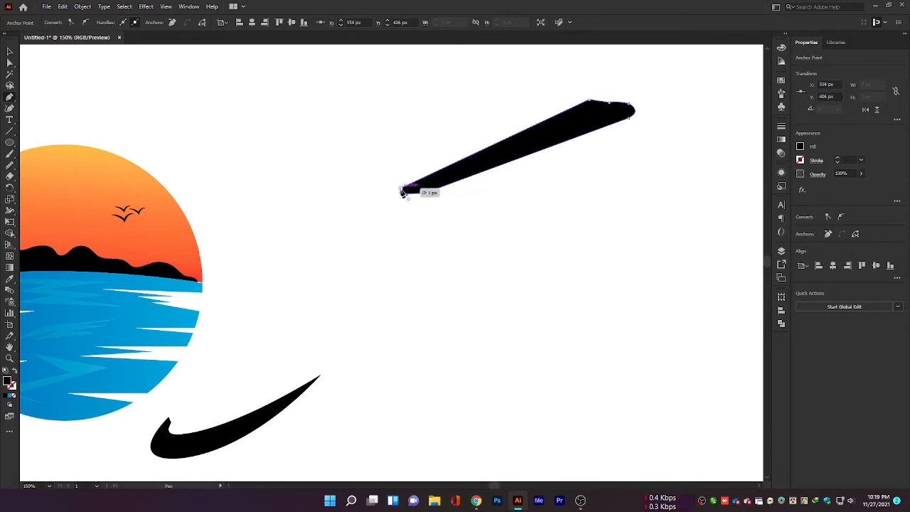
left_click(472, 250, "ctrl")
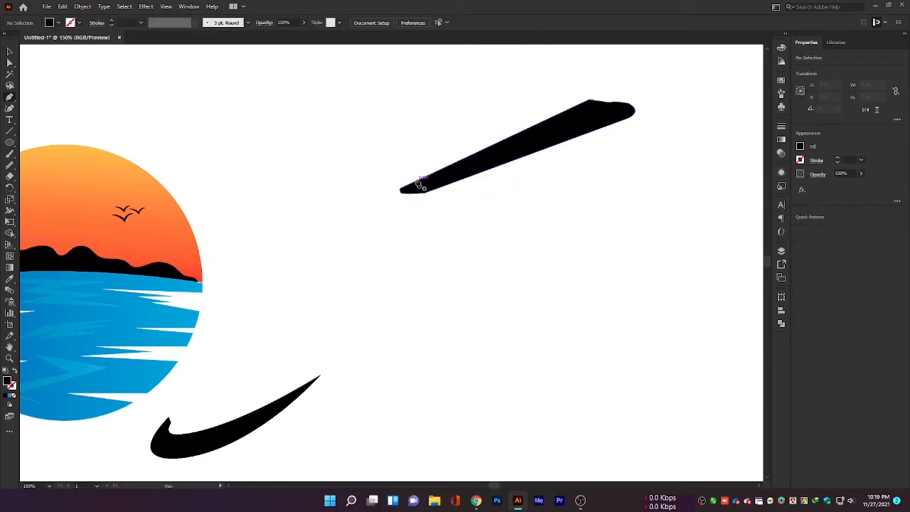
Draw a small black tail fin with the Pen tool, projecting backward above the fuselage's tail end.
left_click_drag(395, 167, 418, 163)
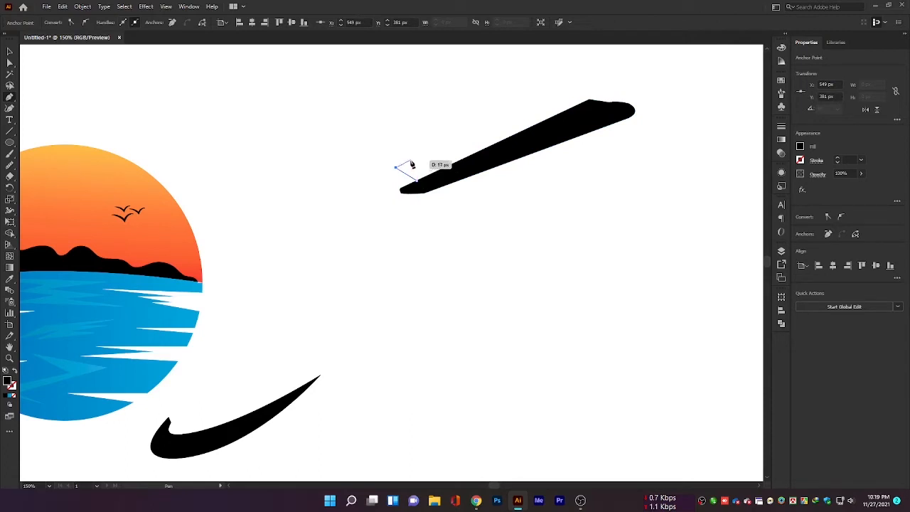
left_click_drag(411, 163, 441, 171)
left_click(443, 145, "ctrl")
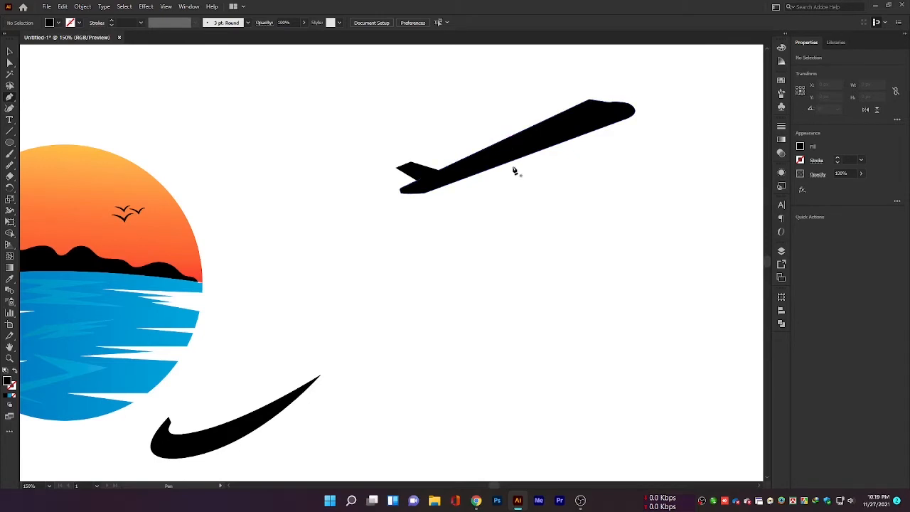
Draw a black swept-back wing below the middle of the fuselage, about 57 px wide and 71 px high.
left_click(514, 163)
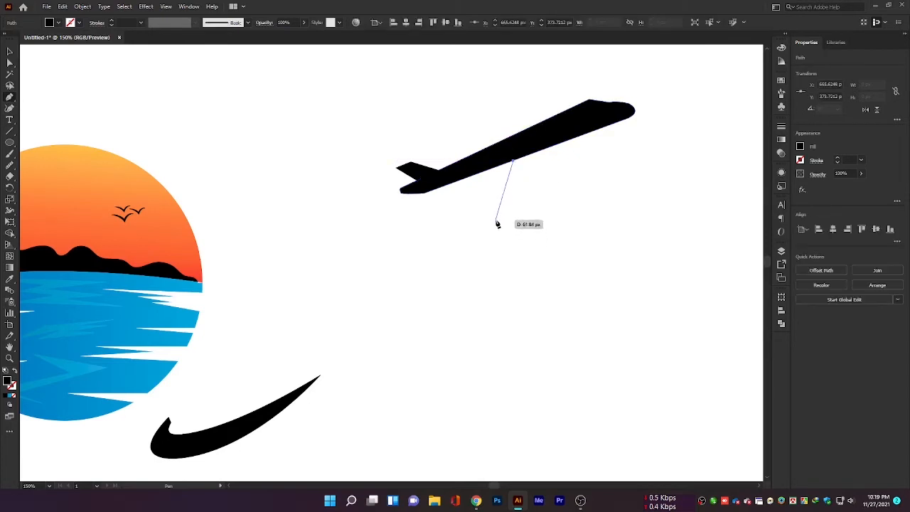
left_click_drag(494, 215, 512, 219)
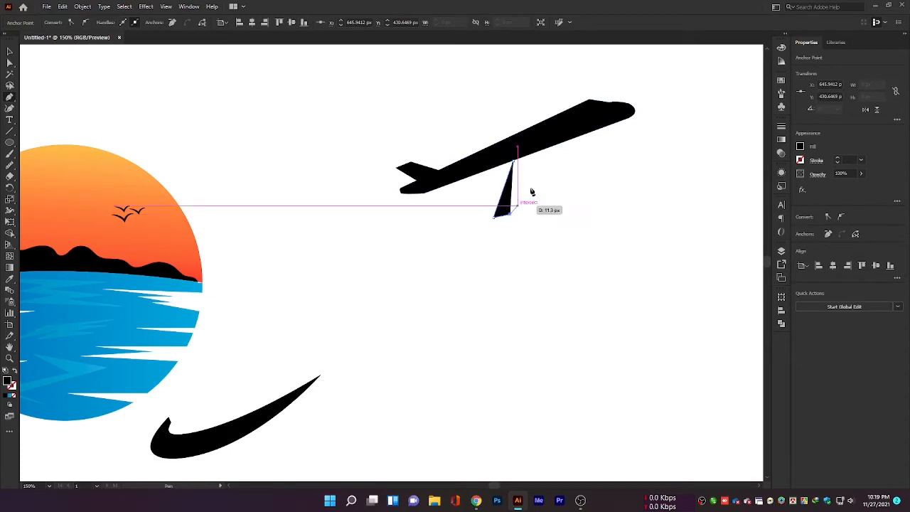
left_click(550, 146)
left_click(576, 168, "ctrl")
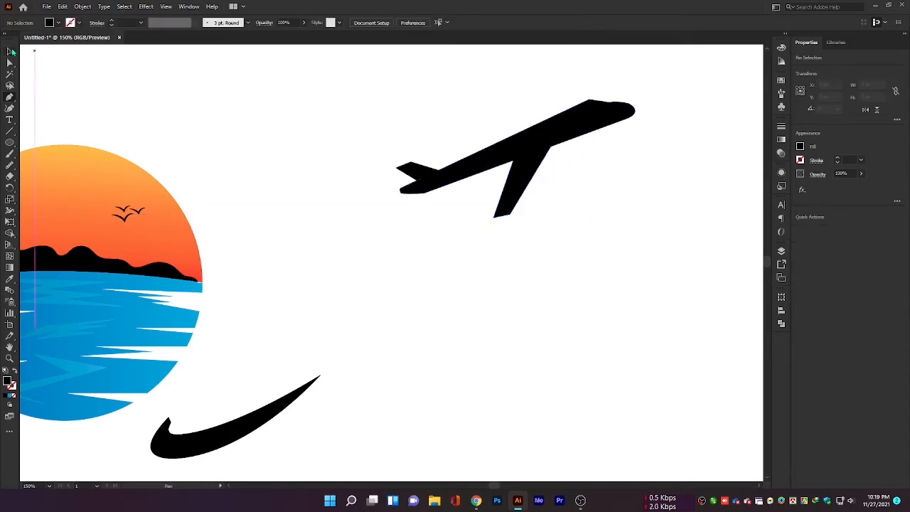
Duplicate the wing above the fuselage, flip the copy vertically, and rotate it about 46° so it sweeps back toward the tail.
left_click(10, 52)
left_click_drag(512, 167, 492, 92, "alt")
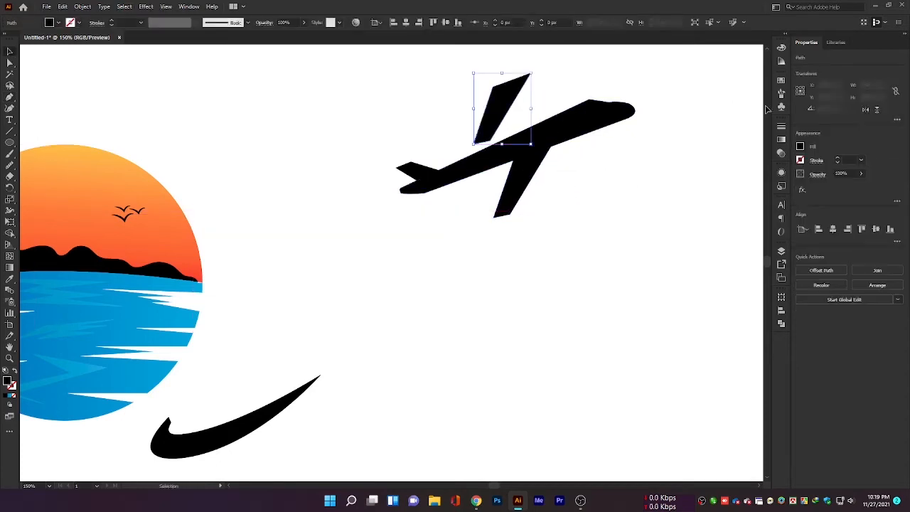
left_click(879, 111)
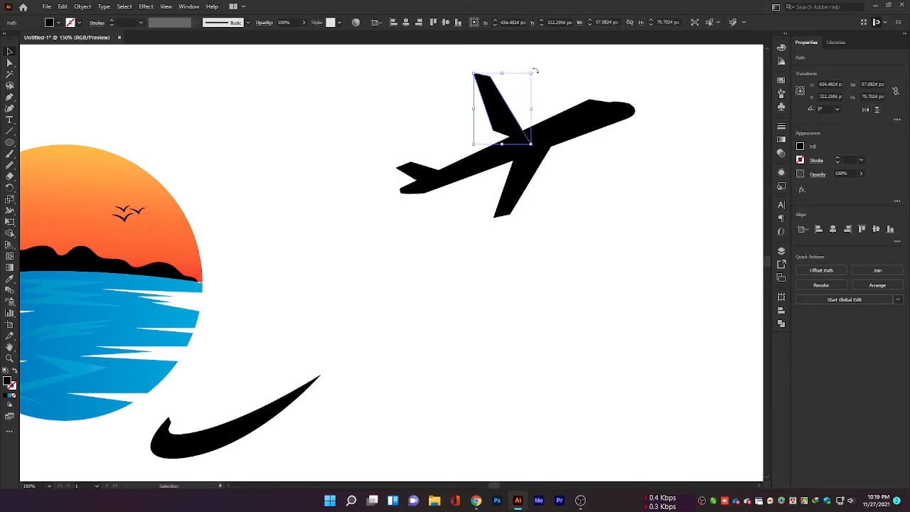
left_click_drag(536, 72, 497, 54)
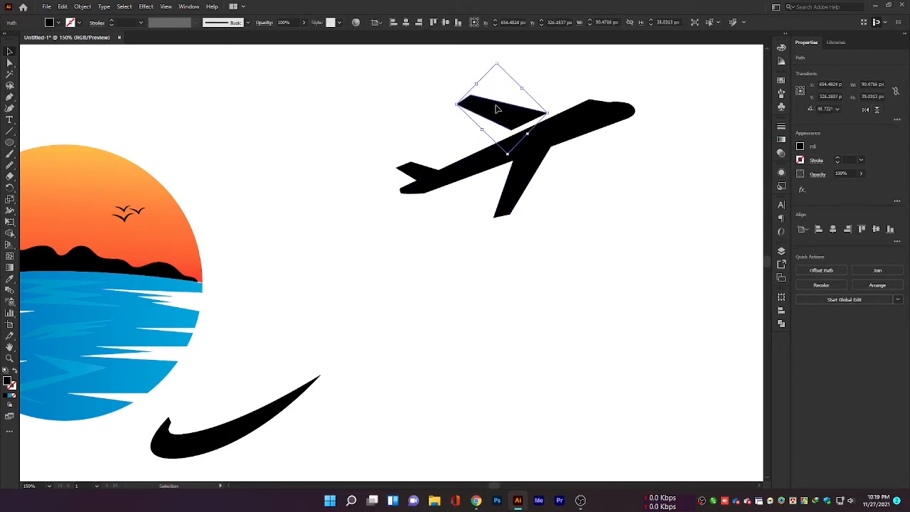
Shorten the upper wing to about 60 px wide and nudge it down against the fuselage, leaving a thin gap.
mouse_move(496, 106)
left_mouse_down()
mouse_move(484, 111)
mouse_move(483, 97)
mouse_move(495, 111)
left_mouse_up()
left_click(10, 62)
left_click(564, 118)
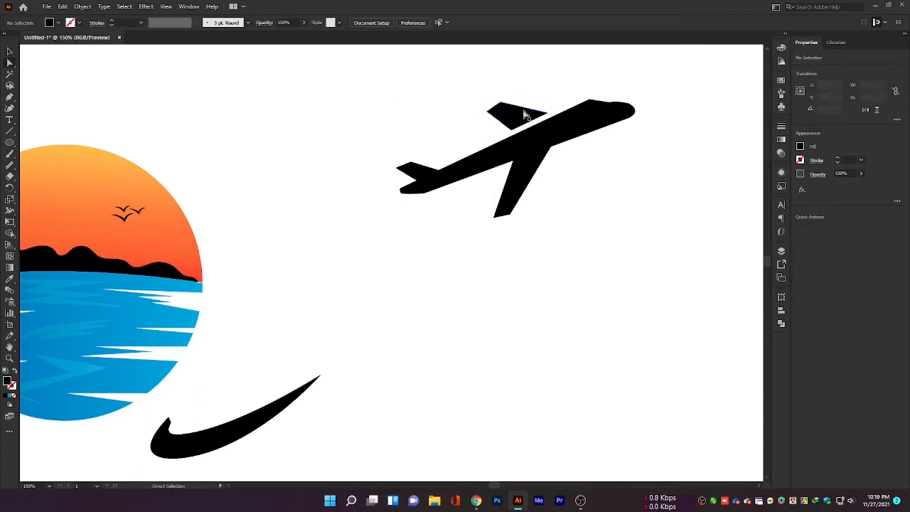
key("Down")
key("Down")
key("Down")
key("Down")
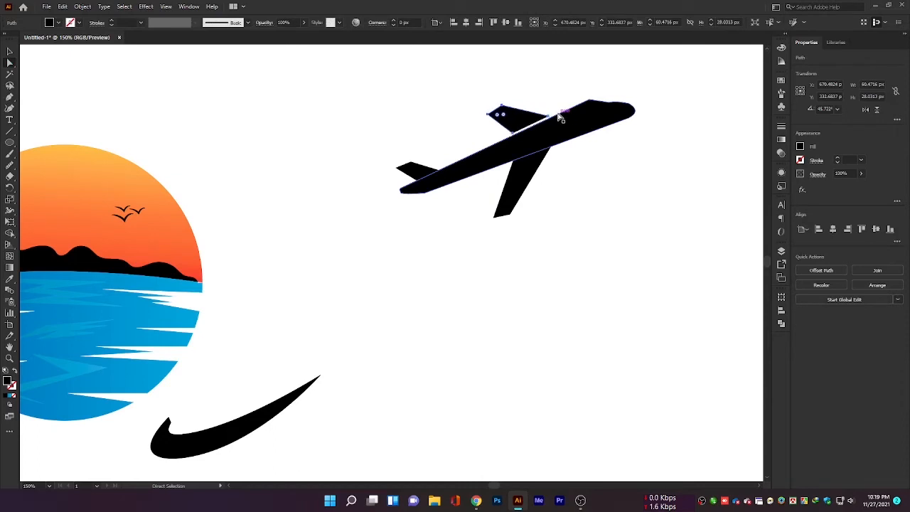
left_click(591, 177)
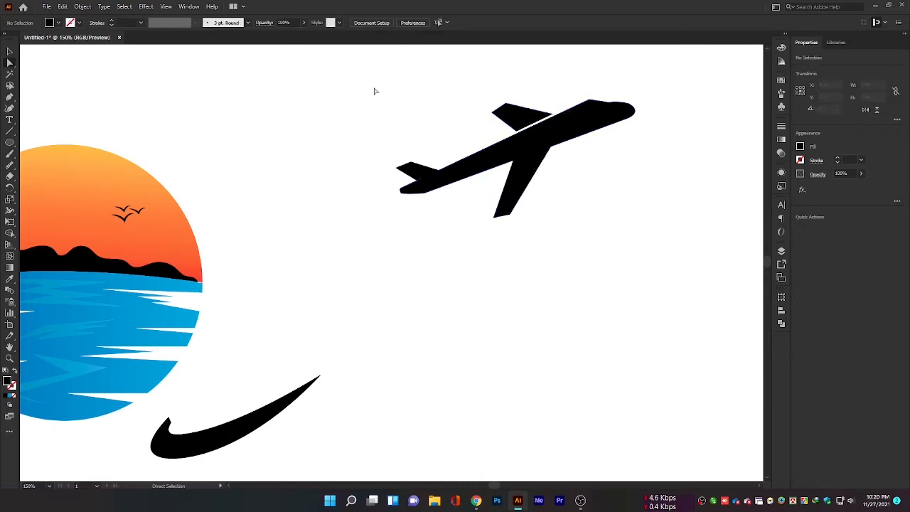
Group the fuselage, tail fin and both wings into one airplane object.
left_click_drag(374, 90, 702, 227)
key("ctrl+g")
left_click(589, 269)
left_click_drag(310, 337, 423, 281)
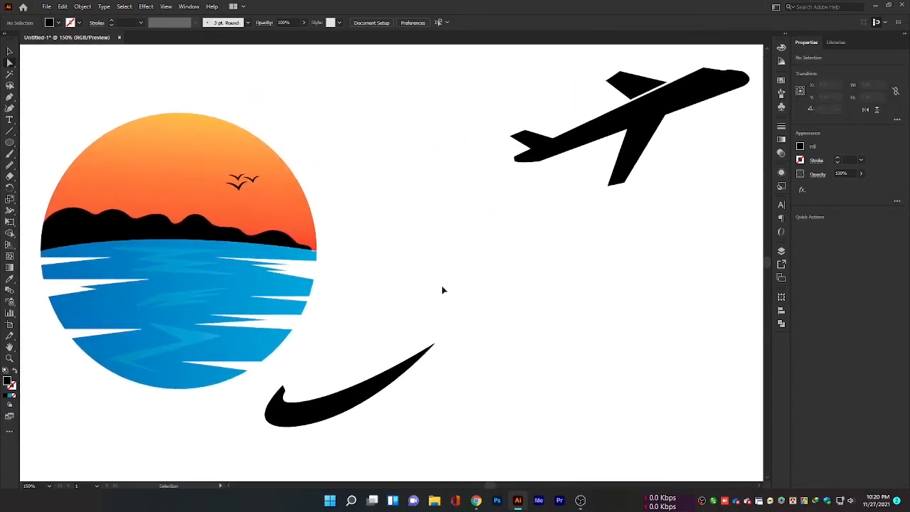
key("ctrl+minus")
key("ctrl+minus")
left_click_drag(305, 239, 376, 220)
key("ctrl+z")
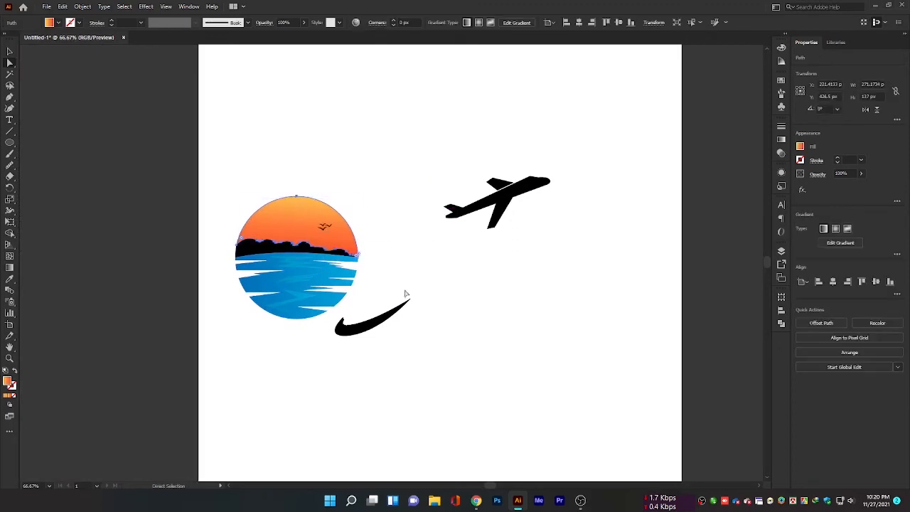
left_click(258, 183)
left_click_drag(375, 303, 377, 304)
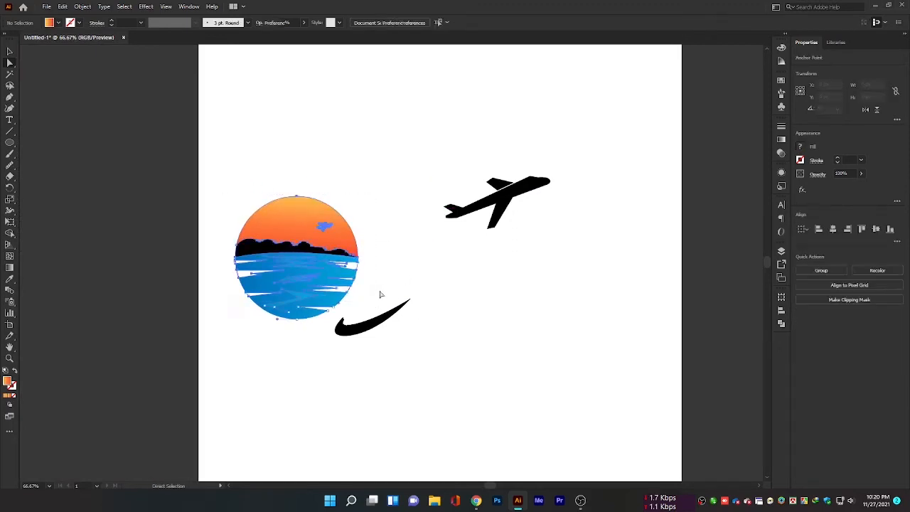
left_click(380, 293)
left_click(10, 52)
left_click_drag(288, 252, 356, 186)
key("ctrl+z")
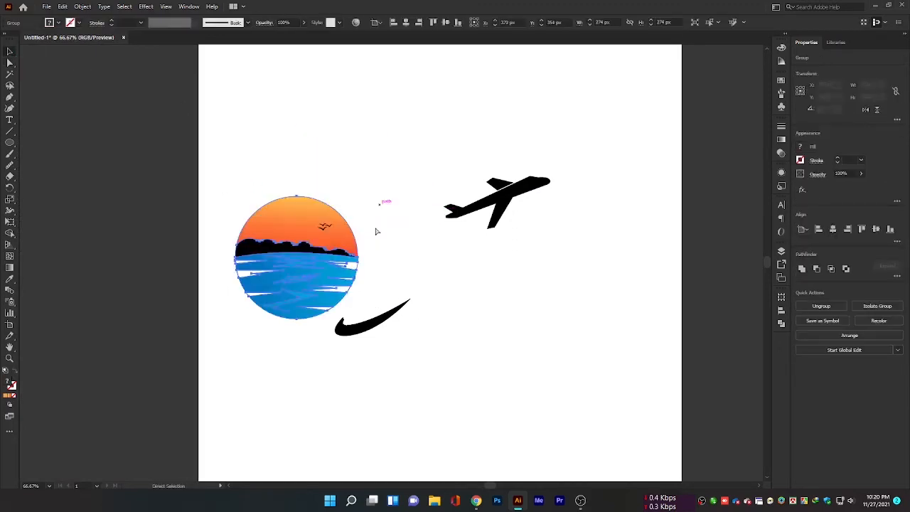
Group the whole sunset scene together with its birds, and move the group up and to the right.
left_click(384, 279)
left_click_drag(383, 278, 319, 205)
key("ctrl+g")
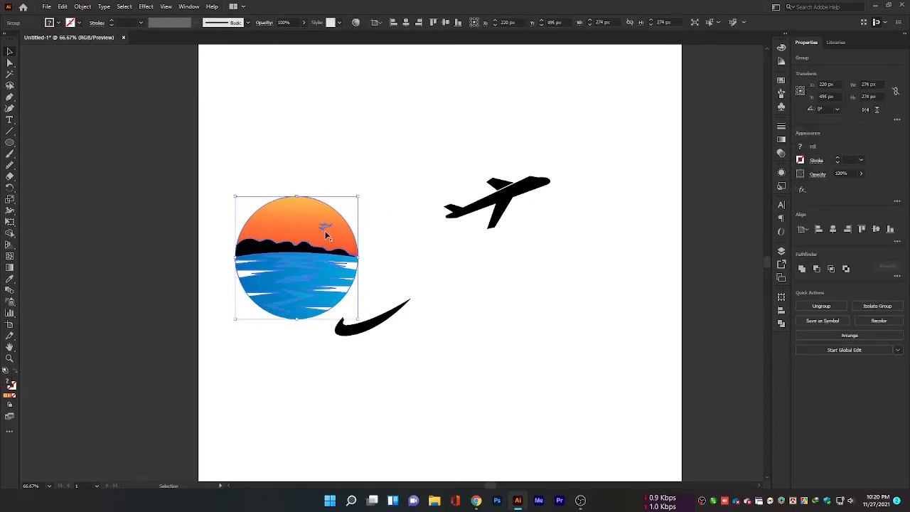
left_click(384, 234)
left_click(292, 253)
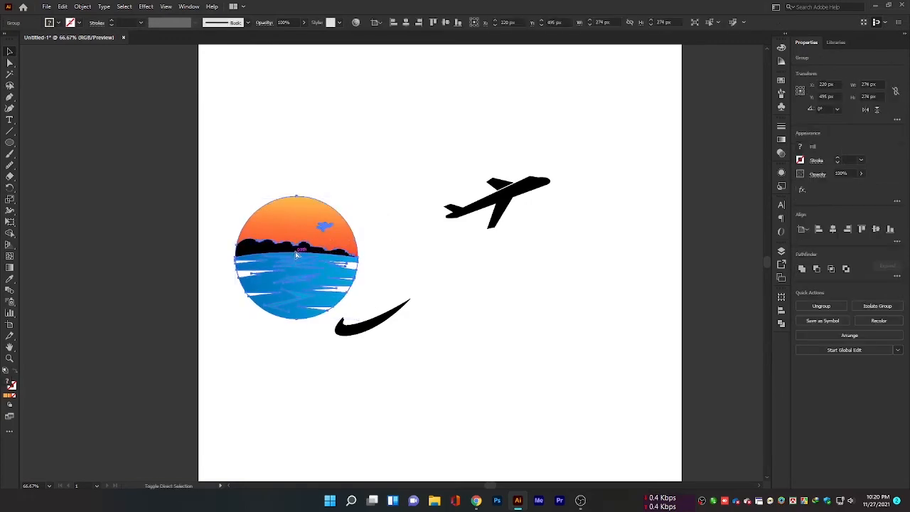
key("ctrl+shift+g")
left_click(362, 209)
left_click_drag(230, 165, 363, 300)
right_click(313, 227)
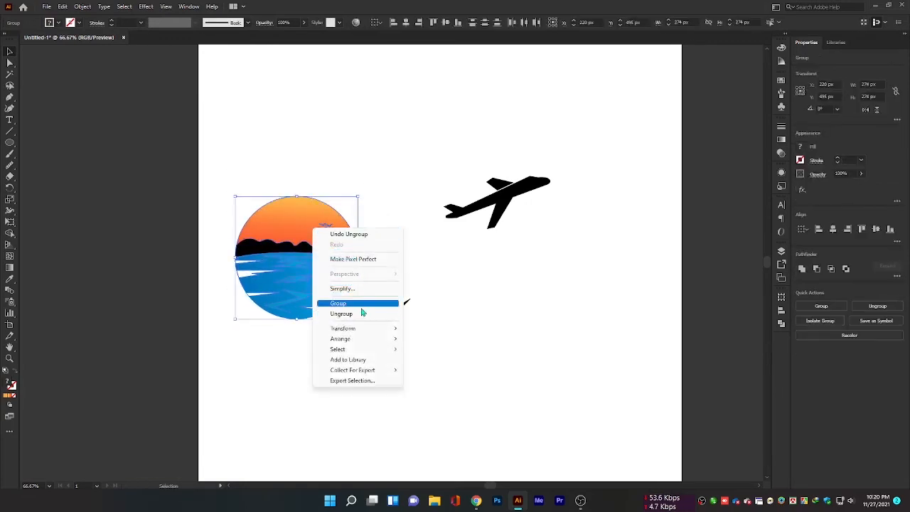
left_click(342, 303)
left_click_drag(306, 274, 382, 207)
Move the airplane down and to the right, ungroup it, and regroup all its parts as a single group.
left_click(481, 258)
left_click_drag(490, 179, 559, 238)
key("ctrl+shift+g")
left_click(573, 341)
left_click(578, 257)
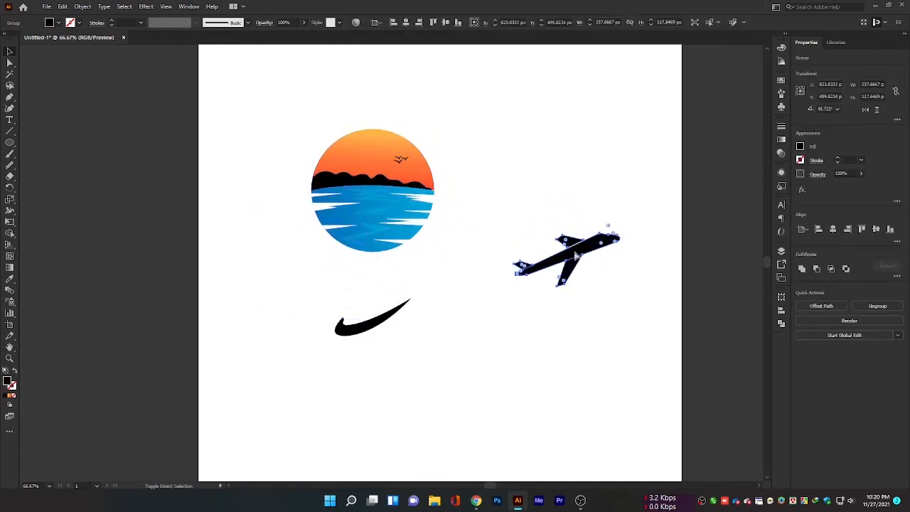
key("ctrl+shift+g")
left_click_drag(608, 324, 524, 213)
right_click(567, 246)
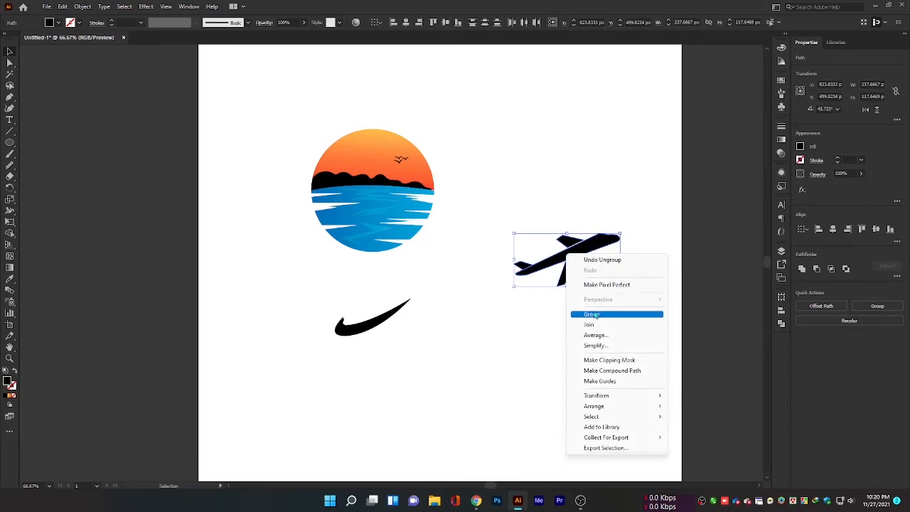
left_click(589, 314)
Set the airplane aside at the artboard's lower right, centre the sunset horizontally, and lay the swoosh across its lower-left water area.
left_click_drag(567, 235, 576, 350)
left_click_drag(402, 317, 433, 363)
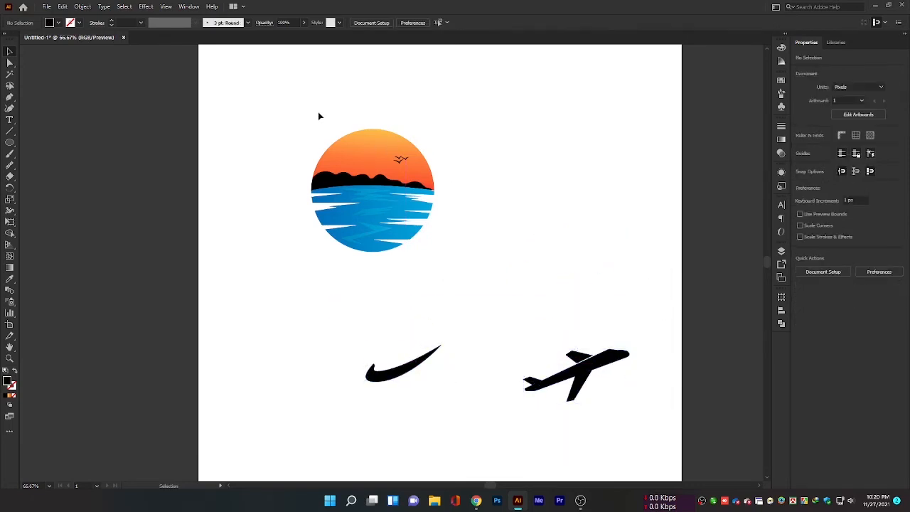
left_click_drag(400, 196, 467, 232)
left_click(464, 377)
left_click_drag(413, 367, 478, 231)
Scale the airplane to about 173 × 102 px, tilt it more steeply, and place its tail at the swoosh's pointed tip.
left_click(578, 345)
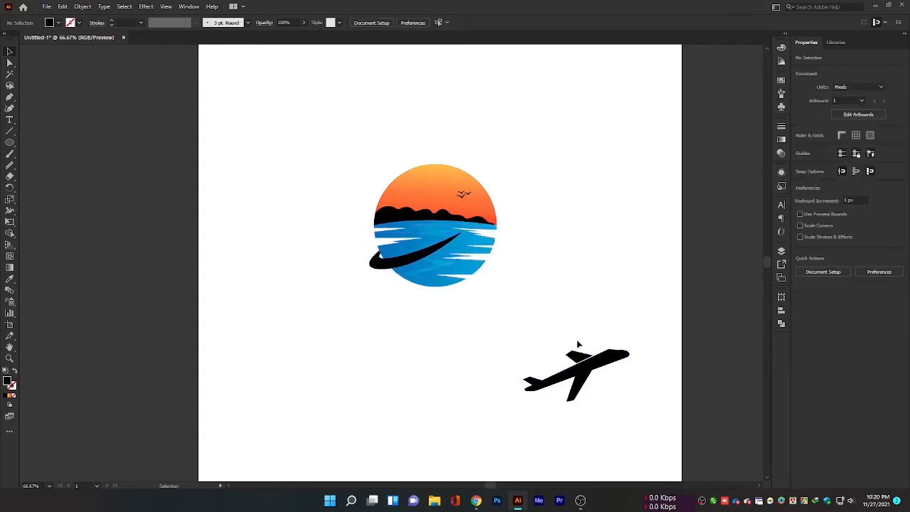
left_click_drag(601, 362, 527, 199)
left_click(546, 189)
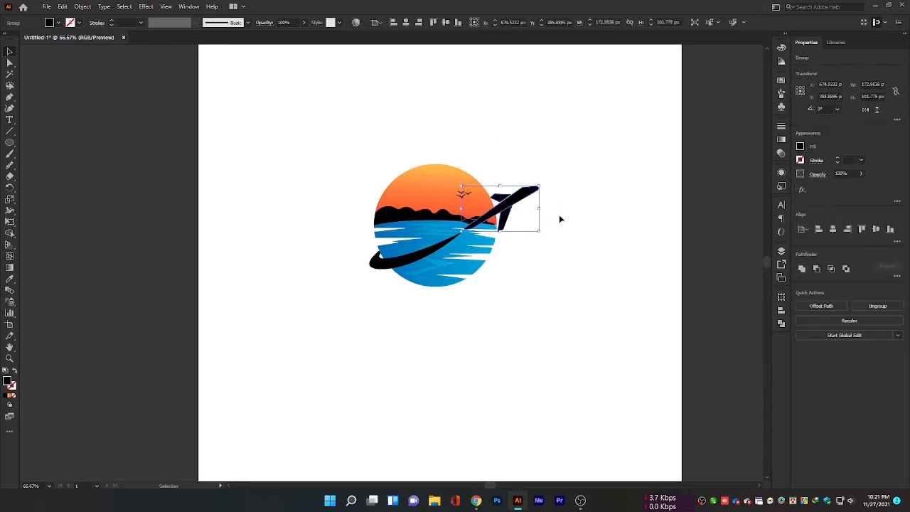
left_click(546, 265)
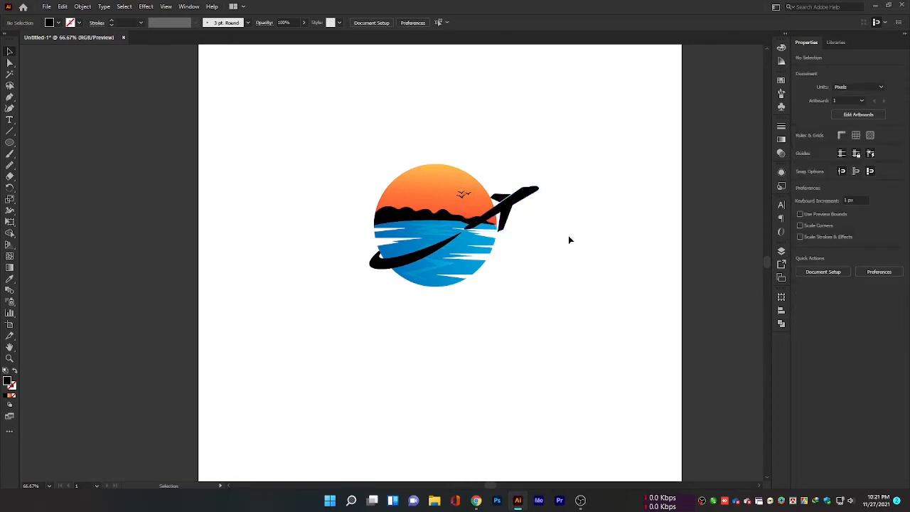
Move the airplane off the sunset to the empty area on its right and ungroup it.
key("ctrl+equal")
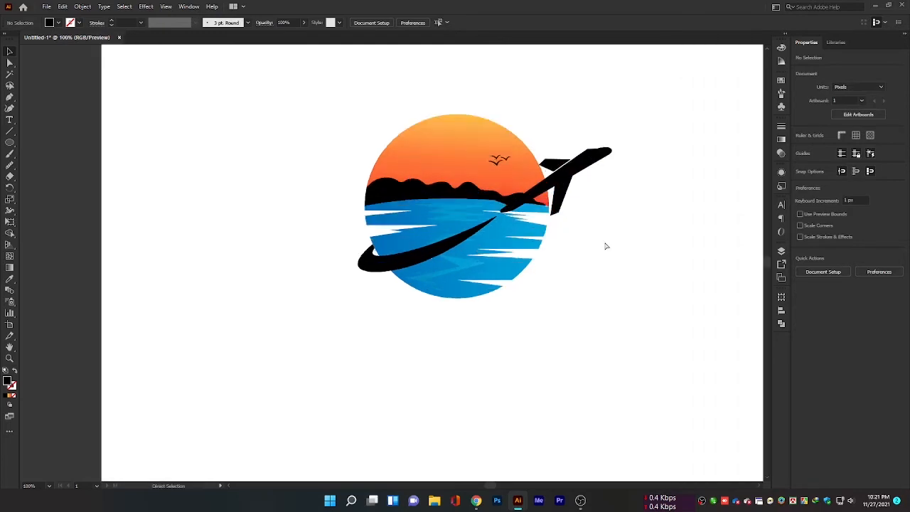
key("ctrl+minus")
key("ctrl+equal")
key("ctrl+equal")
left_click_drag(609, 258, 357, 347)
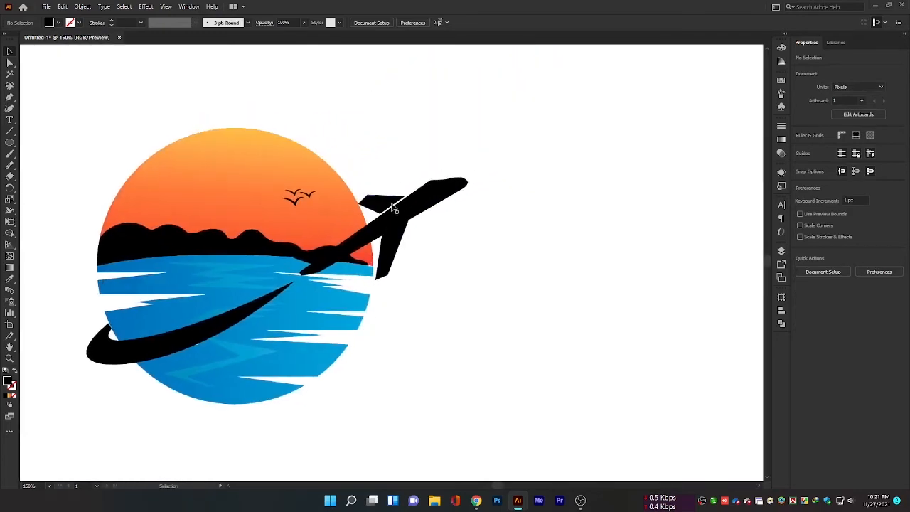
left_click(419, 204)
left_click_drag(418, 205, 573, 152)
left_click(585, 285)
left_click(554, 165)
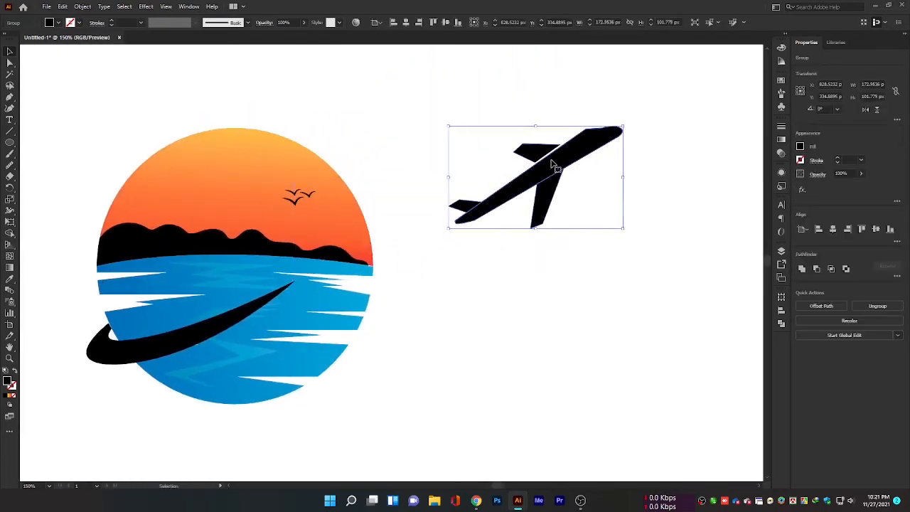
right_click(553, 164)
left_click(580, 241)
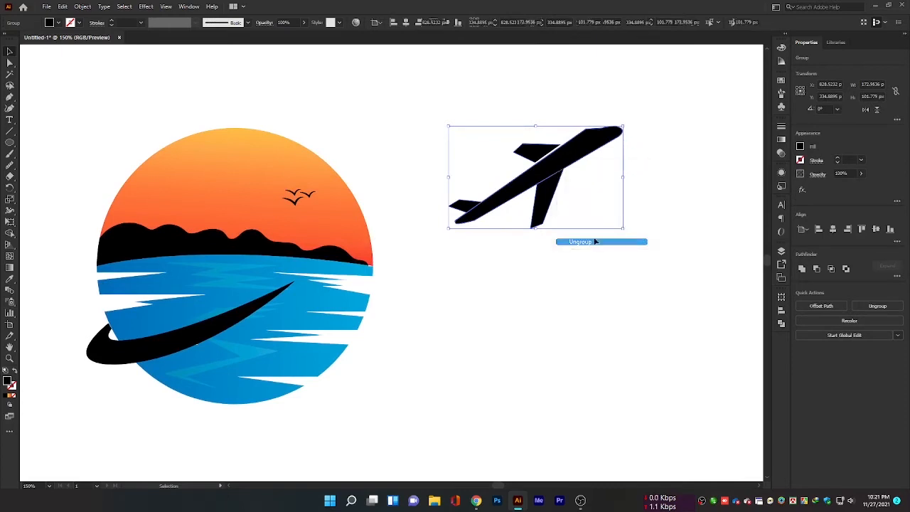
Smooth the outline of the airplane's fuselage around the nose and cockpit with the Smooth tool.
left_click_drag(624, 228, 634, 189)
left_click_drag(9, 165, 50, 187)
mouse_move(589, 130)
left_mouse_down()
mouse_move(641, 152)
mouse_move(593, 135)
left_mouse_up()
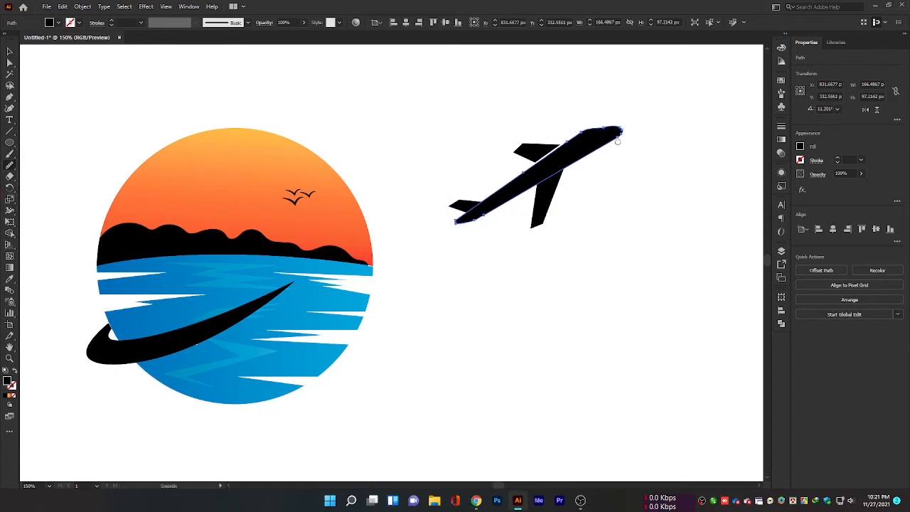
left_click_drag(624, 150, 602, 129)
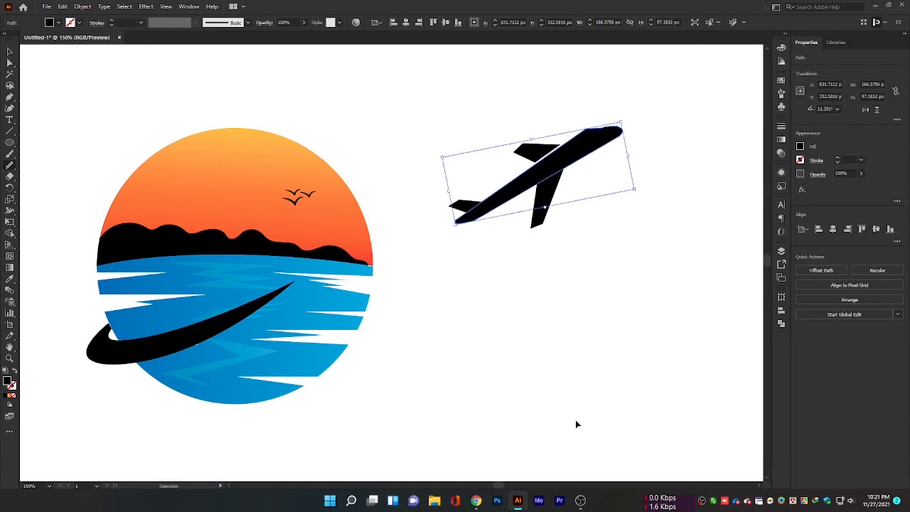
key("ctrl+equal")
key("ctrl+equal")
left_click_drag(548, 386, 532, 391)
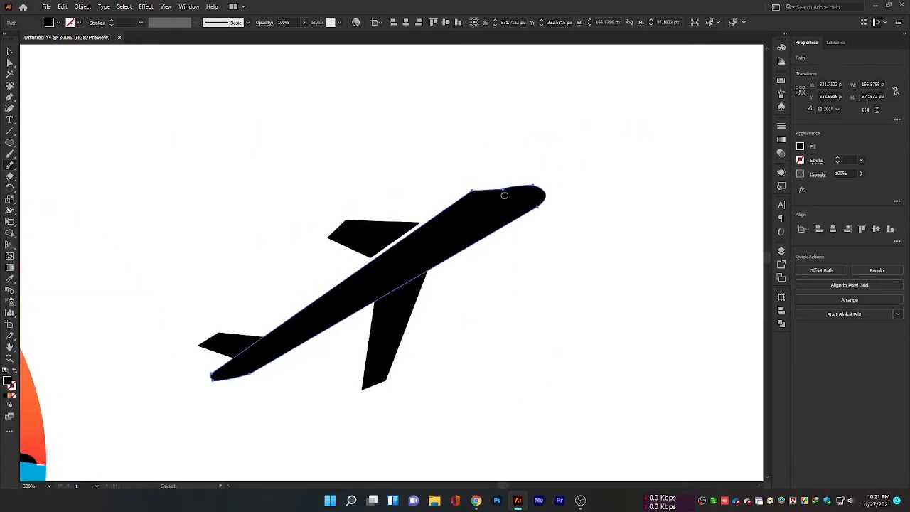
Round the outer tip corners of both wings and the tail fin with the Smooth tool.
left_click(353, 226, "ctrl")
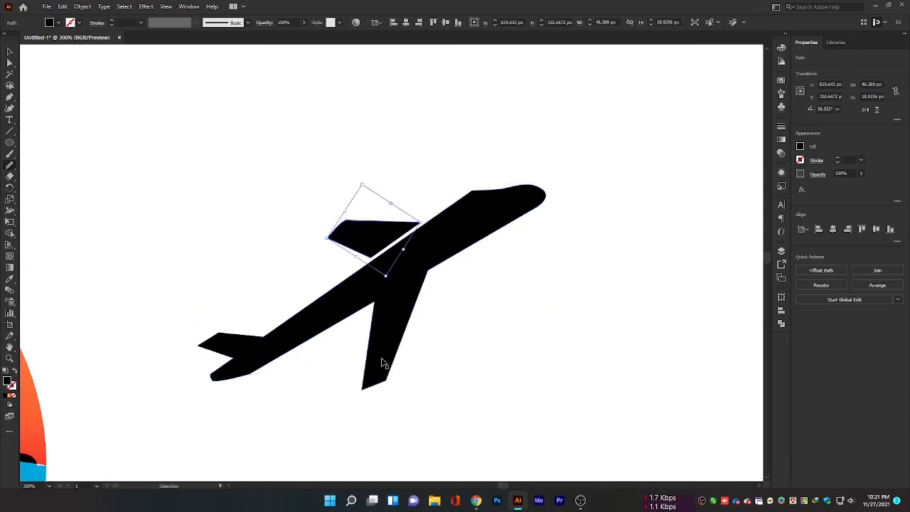
left_click(387, 384, "ctrl")
left_click(219, 342, "ctrl")
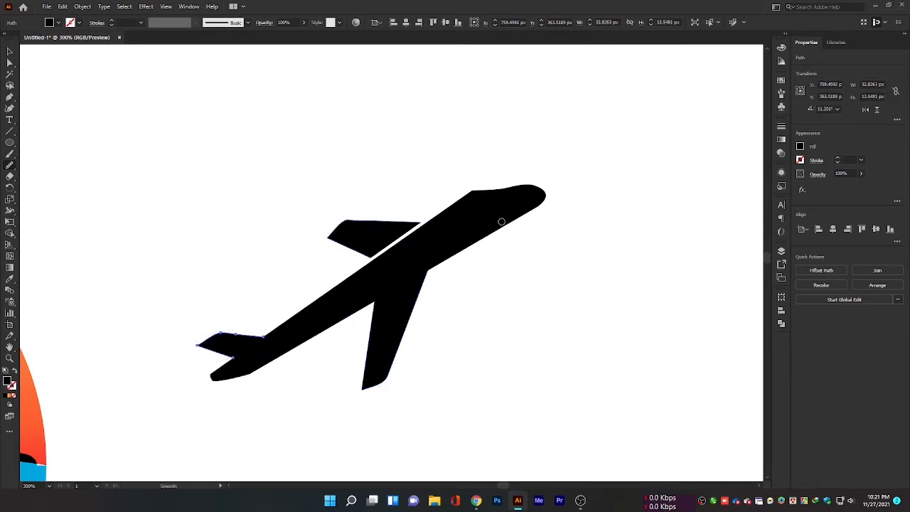
Group all the airplane's parts into a single group.
left_click(9, 51)
left_click_drag(186, 219, 491, 370)
right_click(491, 371)
left_click(460, 309)
left_click(519, 300)
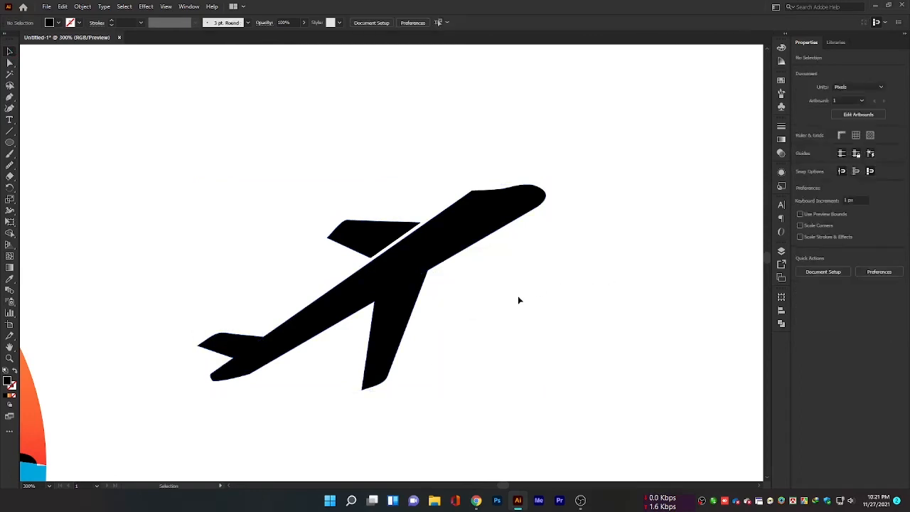
Place the airplane's tail at the swoosh's pointed tip and nudge it about 4 px left and 2 px up.
key("ctrl+minus")
key("ctrl+minus")
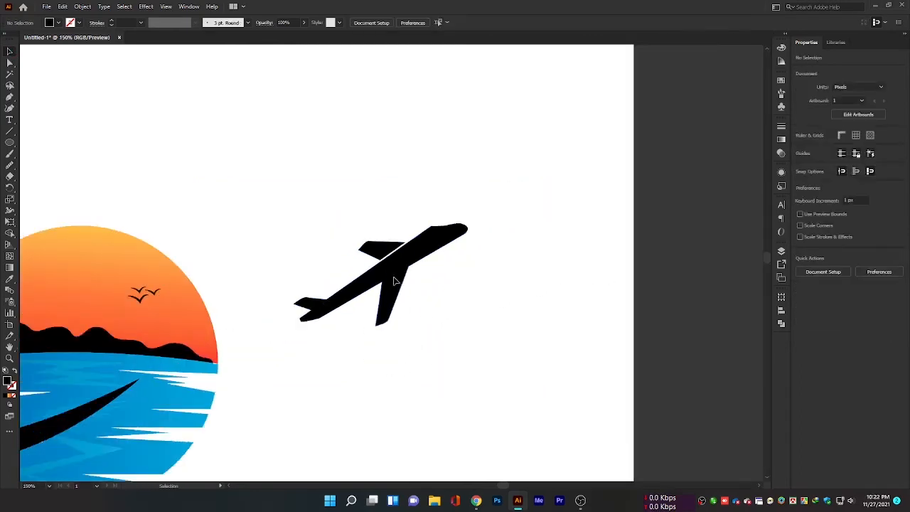
left_click_drag(395, 281, 239, 335)
left_click_drag(269, 427, 561, 295)
left_click(570, 328)
left_click(526, 204)
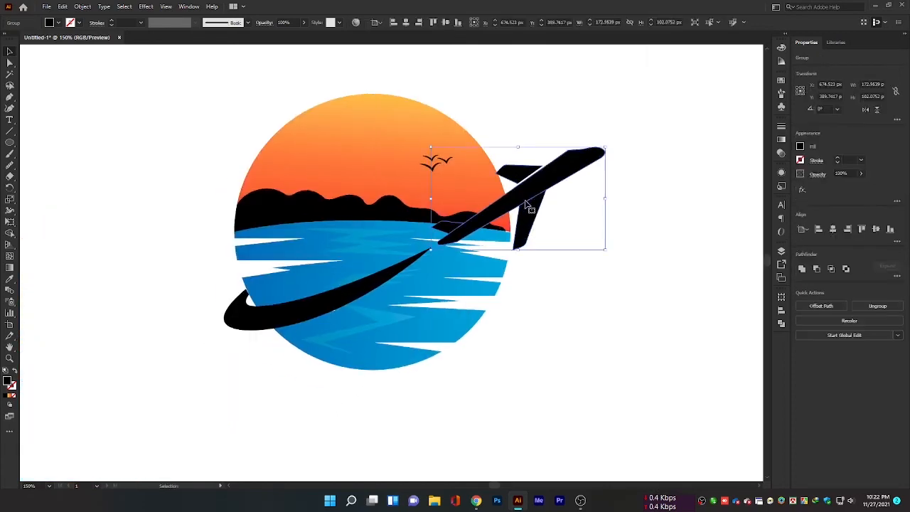
key("Left")
key("Left")
key("Up")
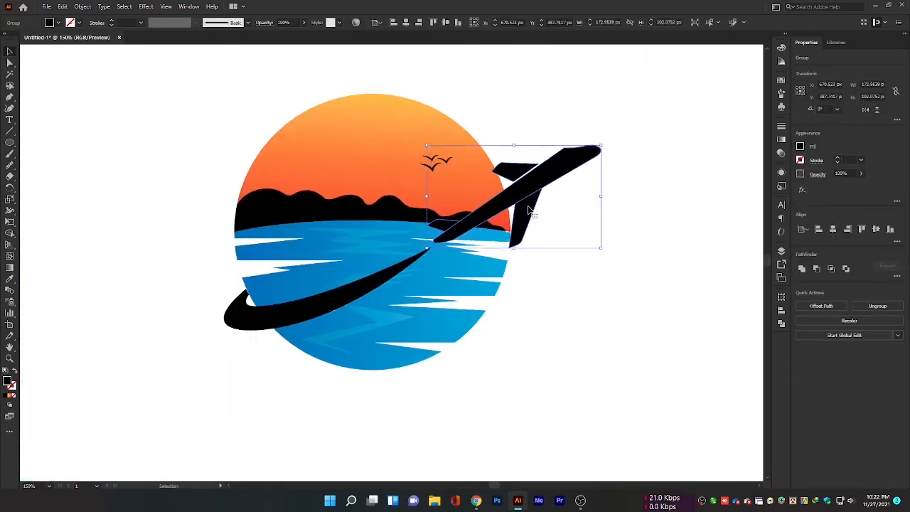
left_click(576, 313)
Group the sunset, swoosh and airplane together and centre the group on the artboard at 540, 540 px.
key("ctrl+minus")
key("ctrl+minus")
key("ctrl+minus")
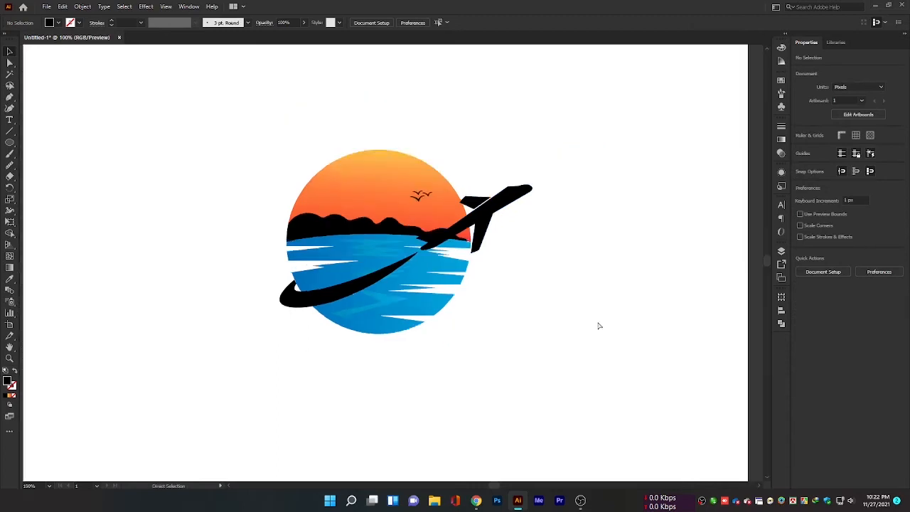
key("ctrl+plus")
key("ctrl+plus")
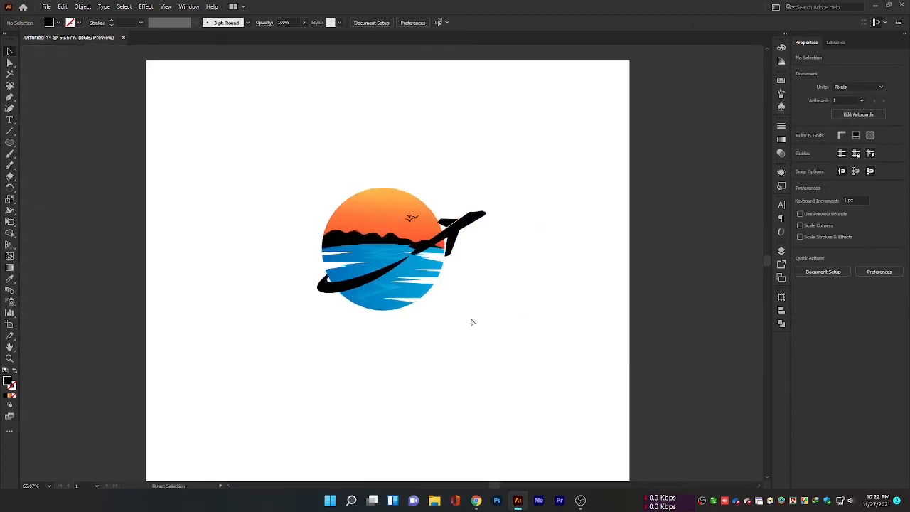
key("ctrl+minus")
scroll(521, 365, "down", 1)
key("ctrl+a")
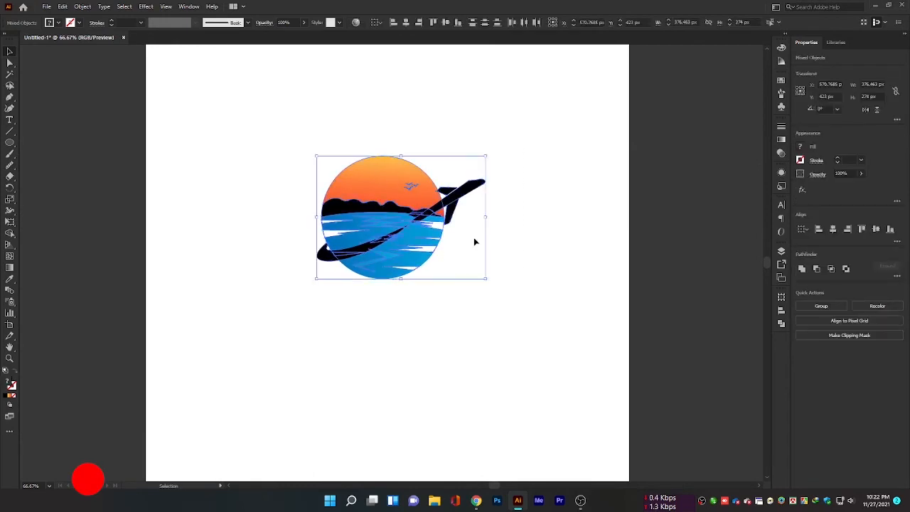
right_click(432, 195)
left_click(469, 276)
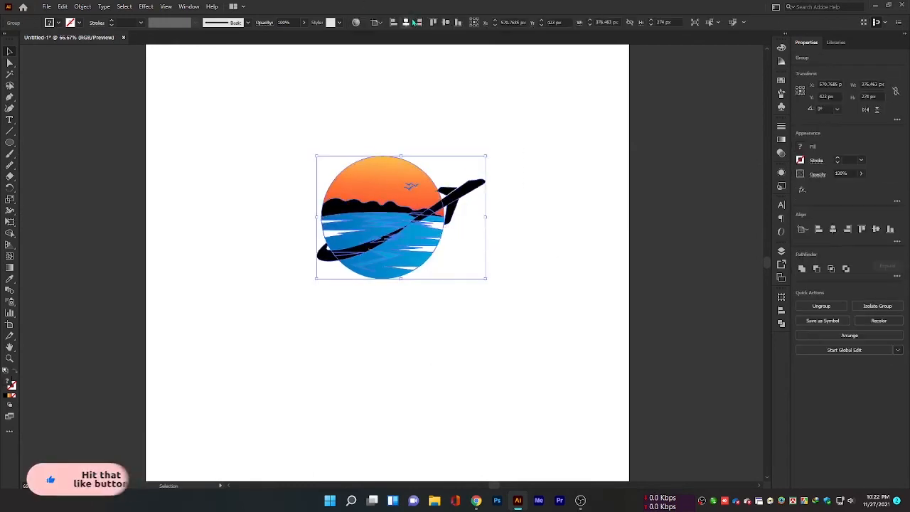
left_click(472, 211)
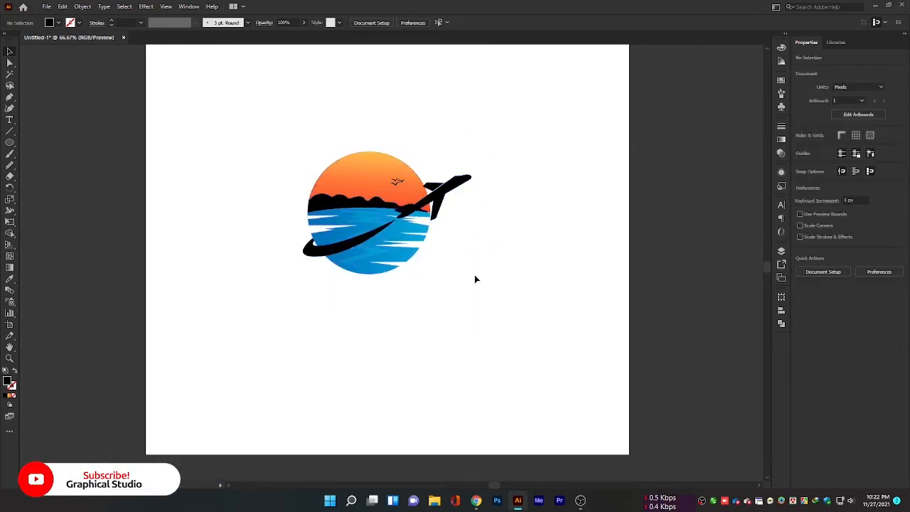
Add the text "Travel Company" above the logo and enlarge it to about 50 pt.
scroll(475, 279, "up", 1)
key("t")
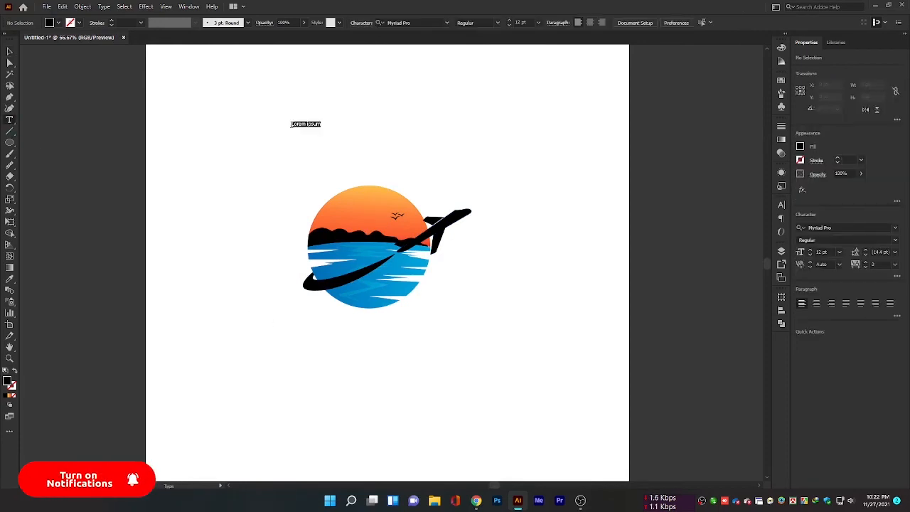
key("Escape")
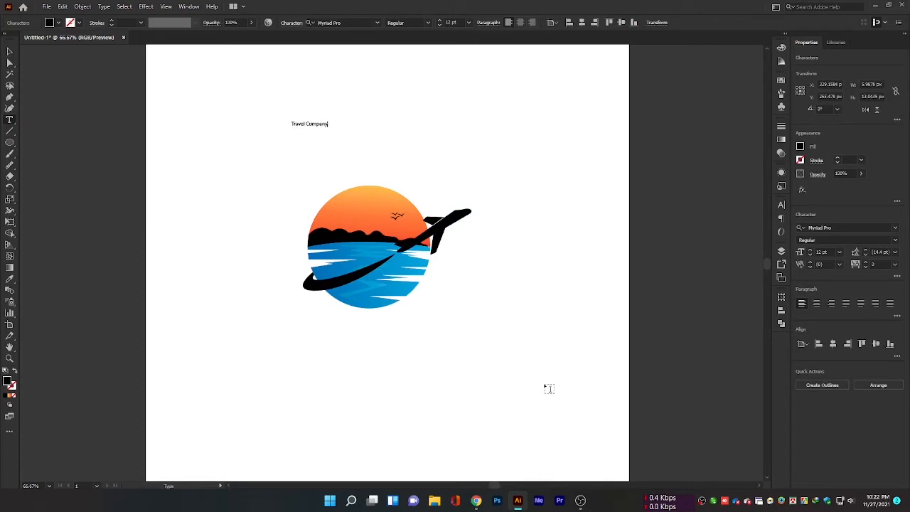
key("Escape")
left_click_drag(330, 130, 426, 138)
left_click(446, 145)
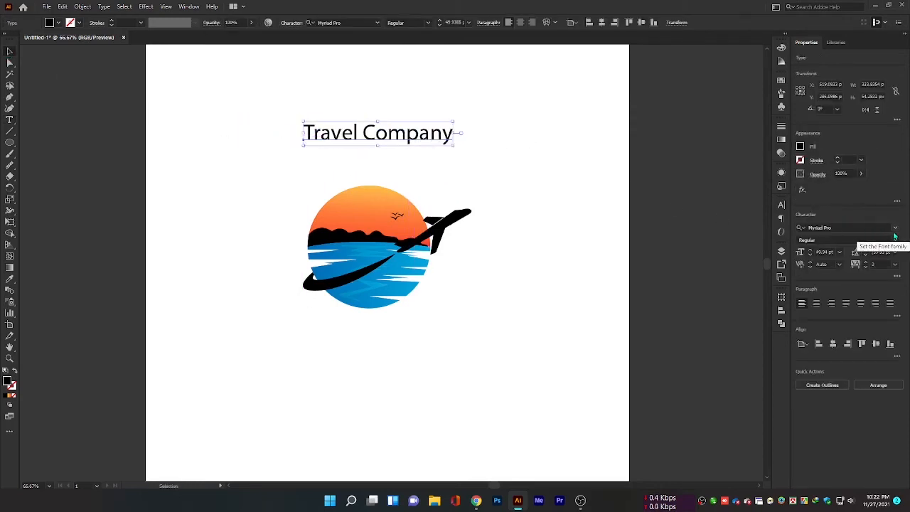
Set the text's font to Lucida Calligraphy Italic and move the text below the sunset circle.
left_click(835, 228)
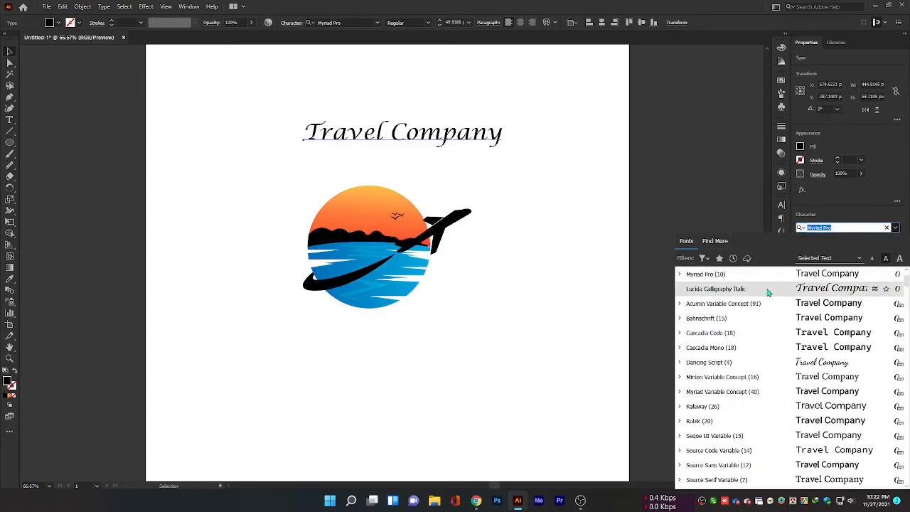
left_click(768, 289)
left_click(494, 162)
left_click_drag(478, 126, 432, 350)
Browse the installed fonts and set the "Travel Company" text to Lobster Regular.
left_click(895, 239)
left_click(905, 269)
left_click(895, 227)
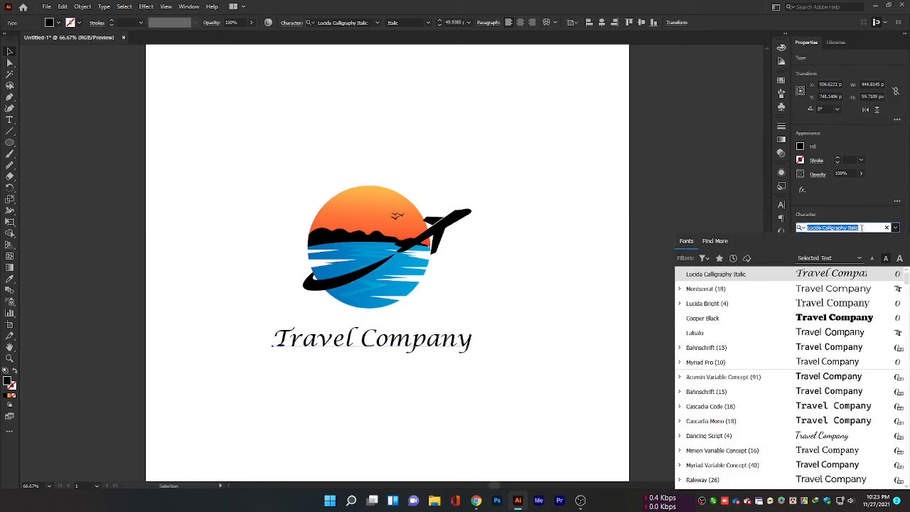
scroll(855, 288, "down", 15)
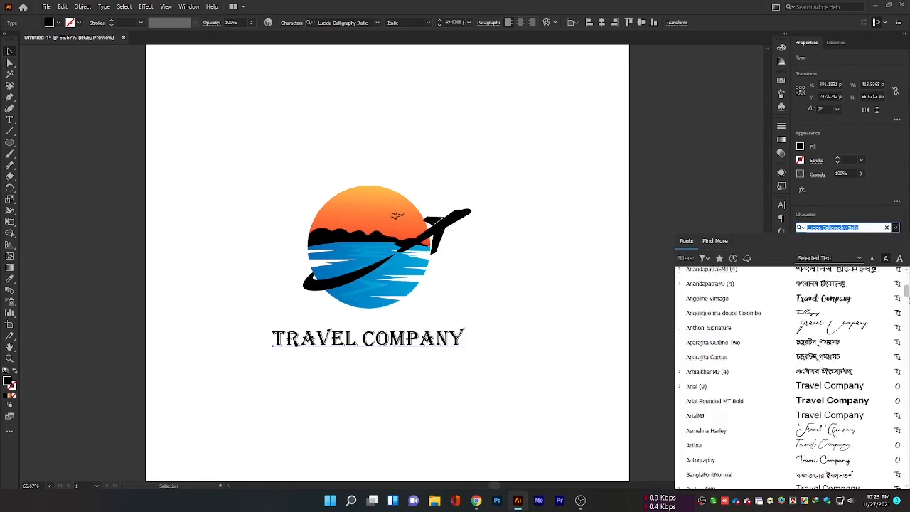
scroll(789, 377, "down", 15)
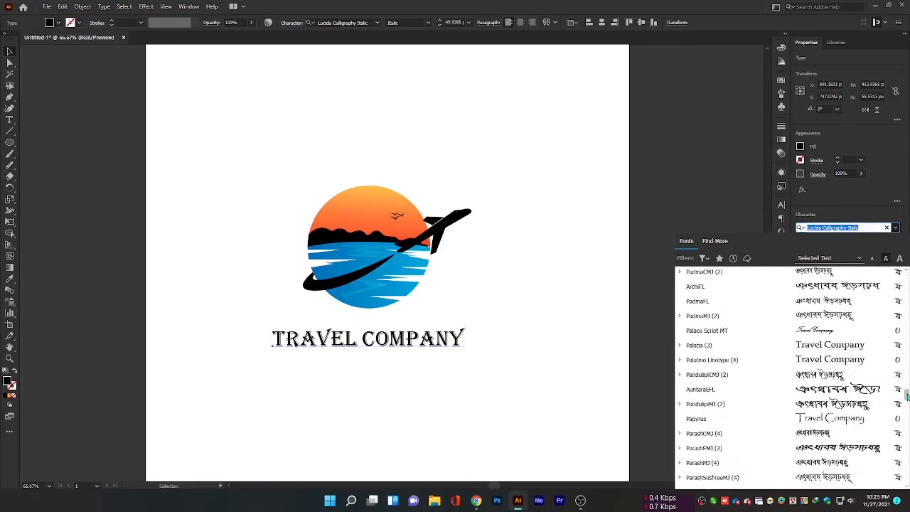
scroll(785, 377, "down", 12)
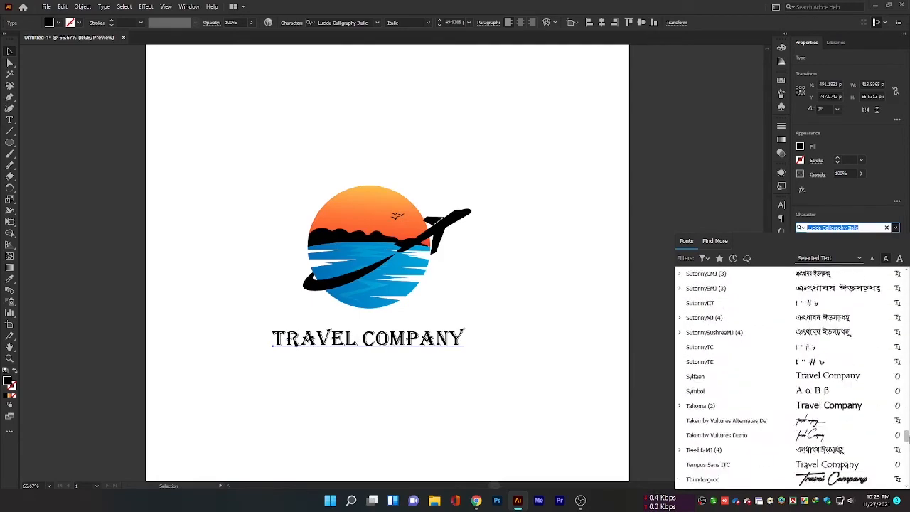
scroll(786, 377, "down", 10)
scroll(786, 377, "up", 15)
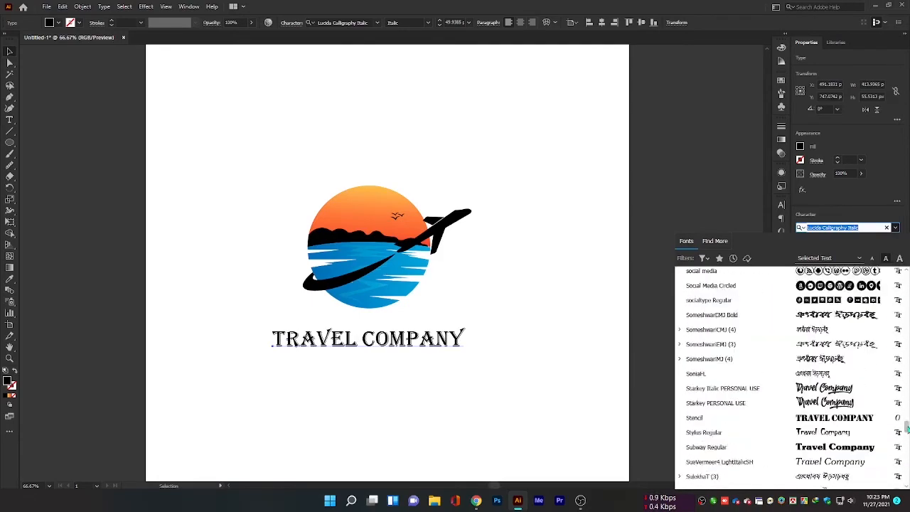
scroll(786, 377, "up", 15)
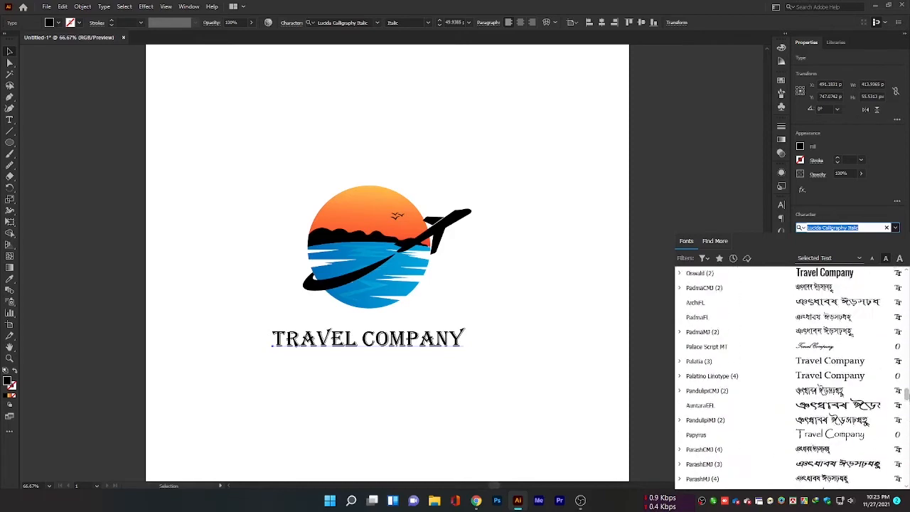
scroll(786, 377, "up", 10)
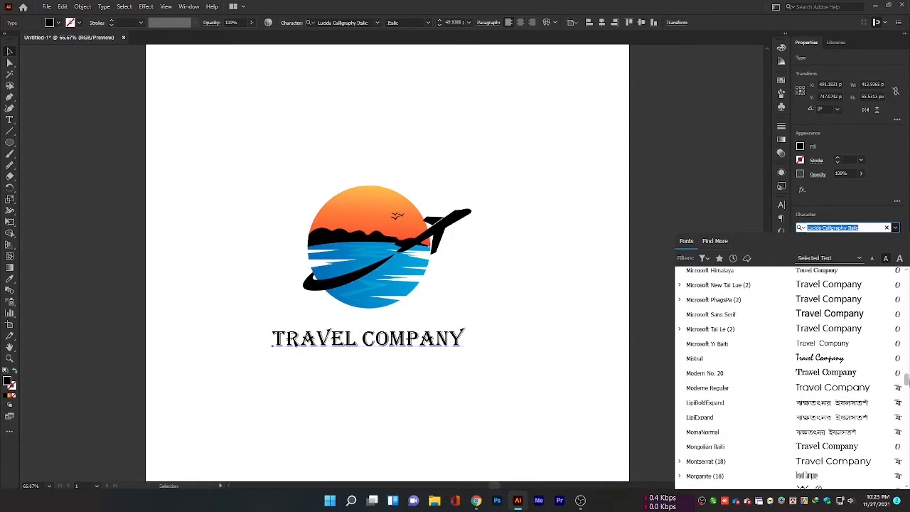
scroll(815, 347, "up", 5)
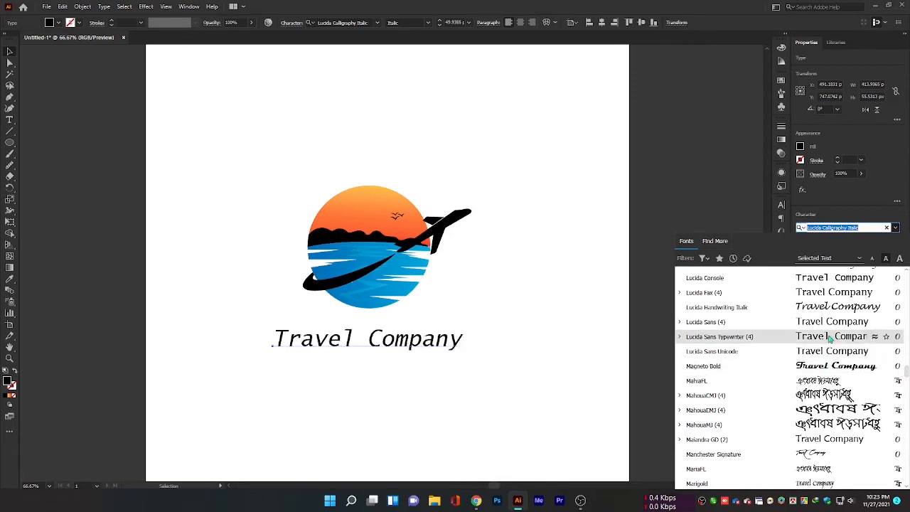
left_click(680, 323)
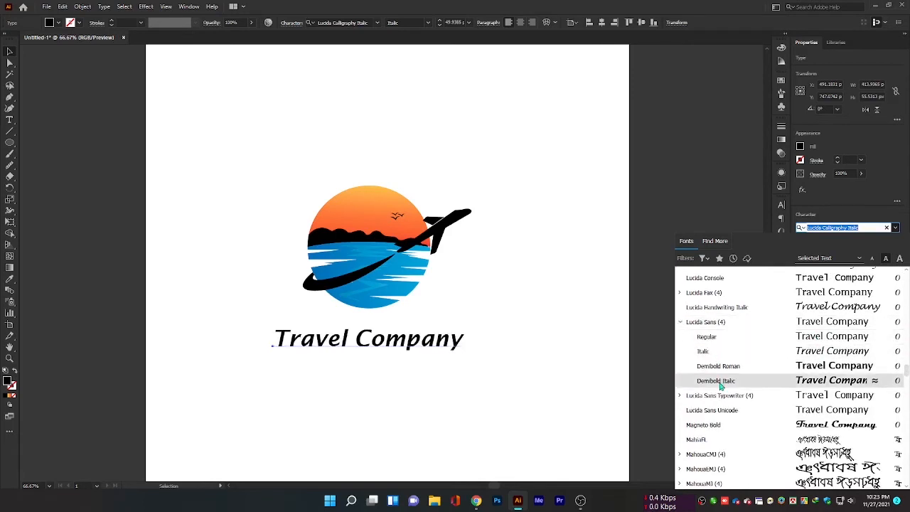
scroll(788, 314, "up", 1)
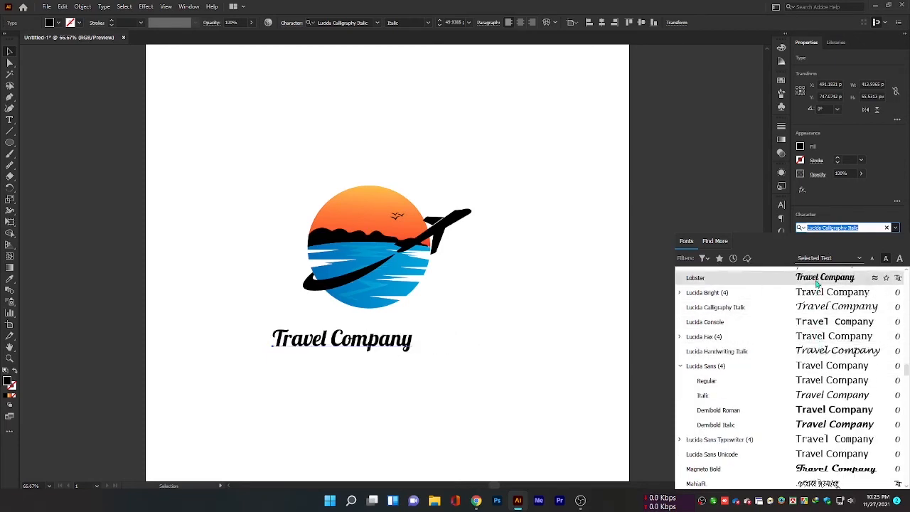
scroll(818, 283, "up", 1)
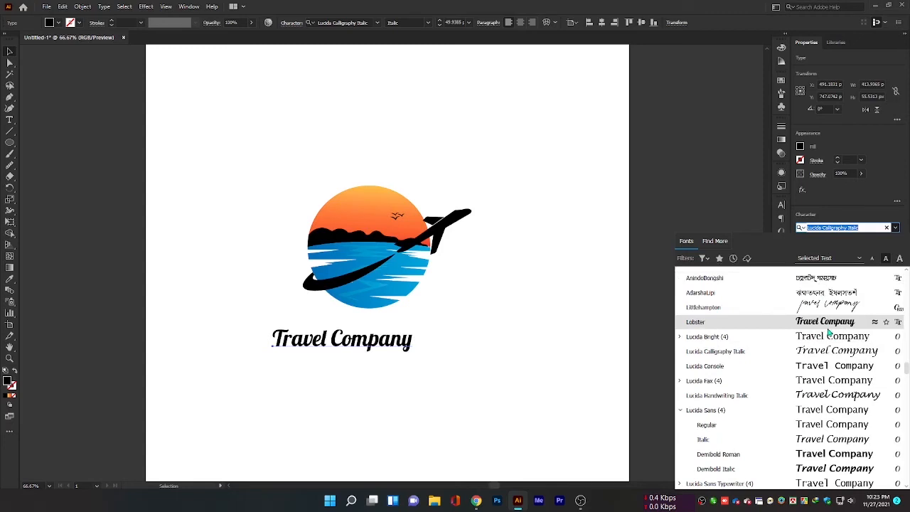
left_click(830, 328)
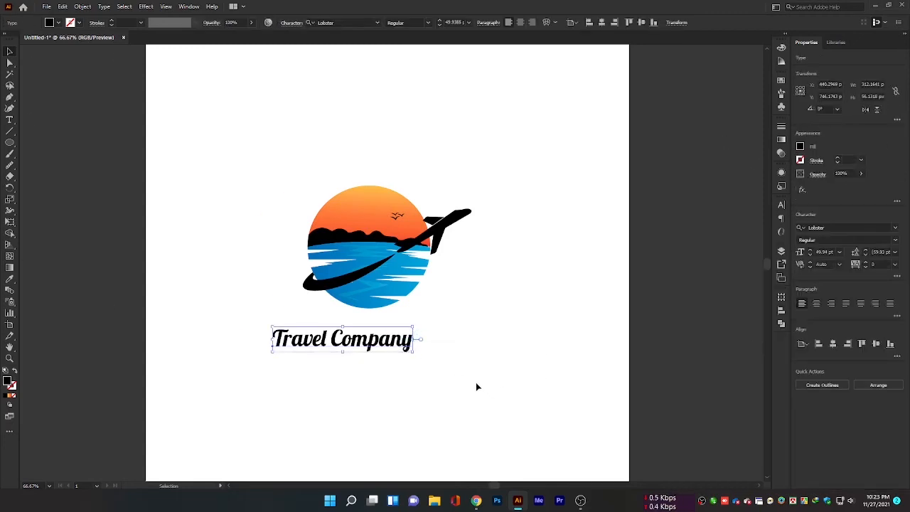
Centre the text beneath the sunset circle and enlarge it to about 70 pt, roughly 437 × 79 px.
left_click_drag(389, 346, 427, 352)
left_click(602, 23)
left_click(603, 62)
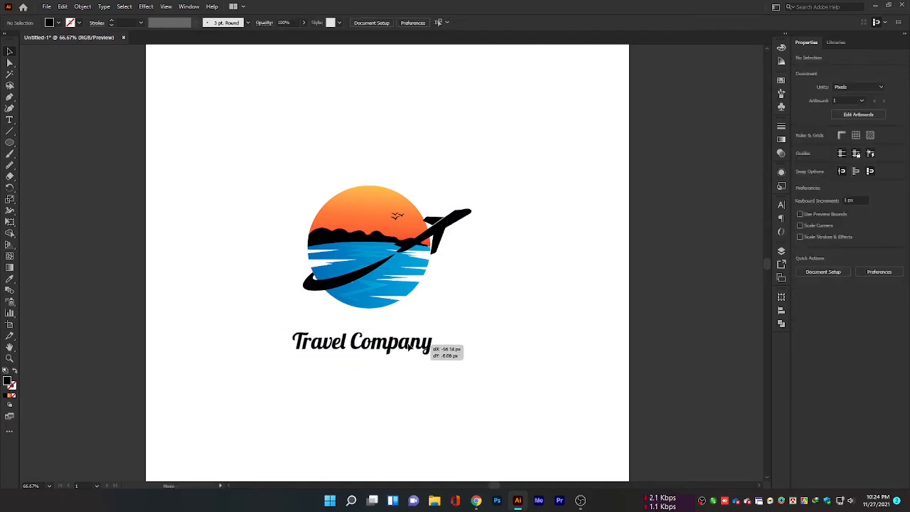
left_click_drag(409, 347, 433, 347)
left_click(455, 362)
key("ctrl+shift+a")
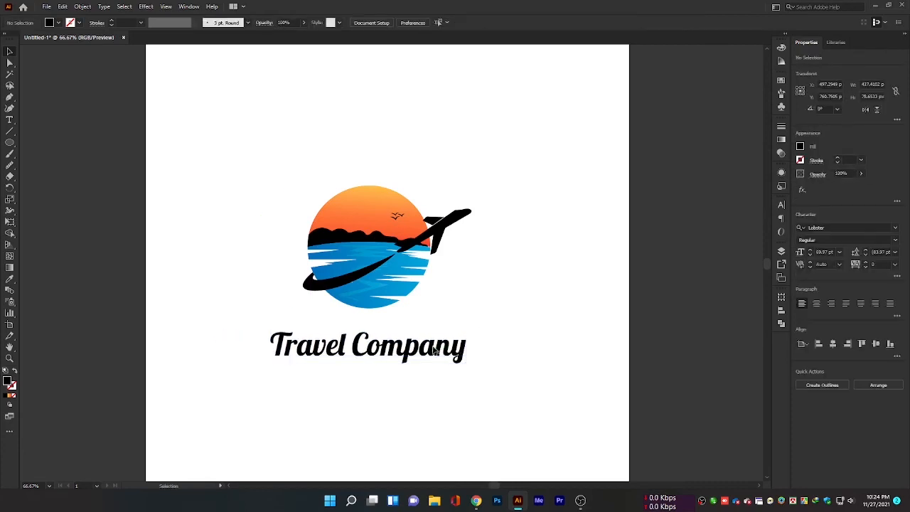
left_click(435, 350)
left_click(401, 273, "shift")
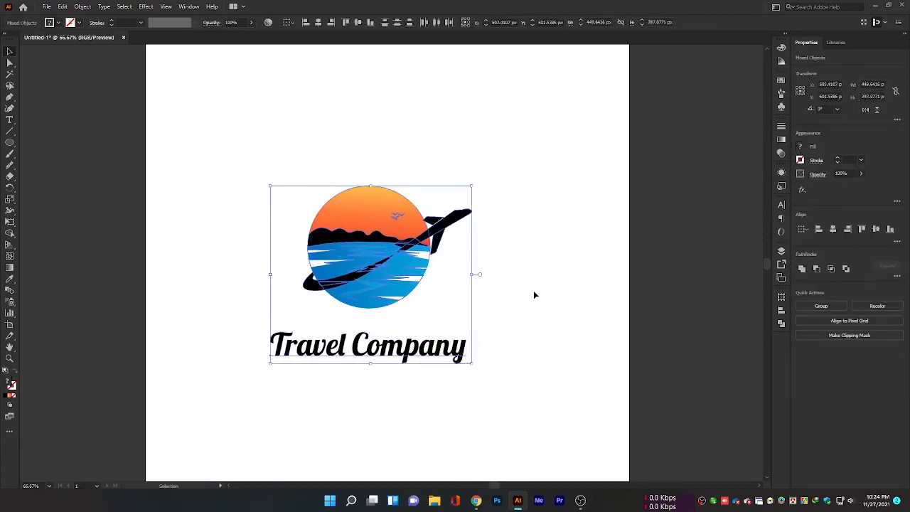
left_click(480, 270)
left_click(407, 277)
left_click(410, 346)
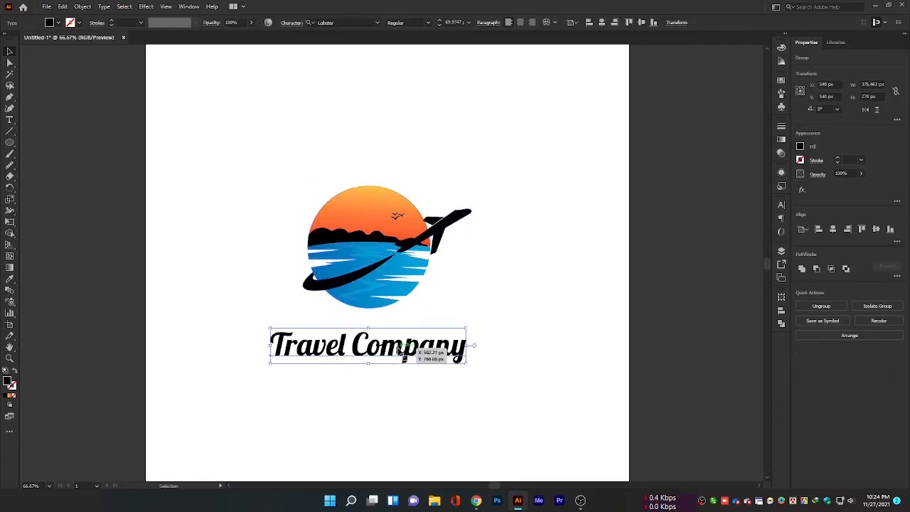
left_click(393, 297, "shift")
left_click(481, 333)
left_click(457, 347)
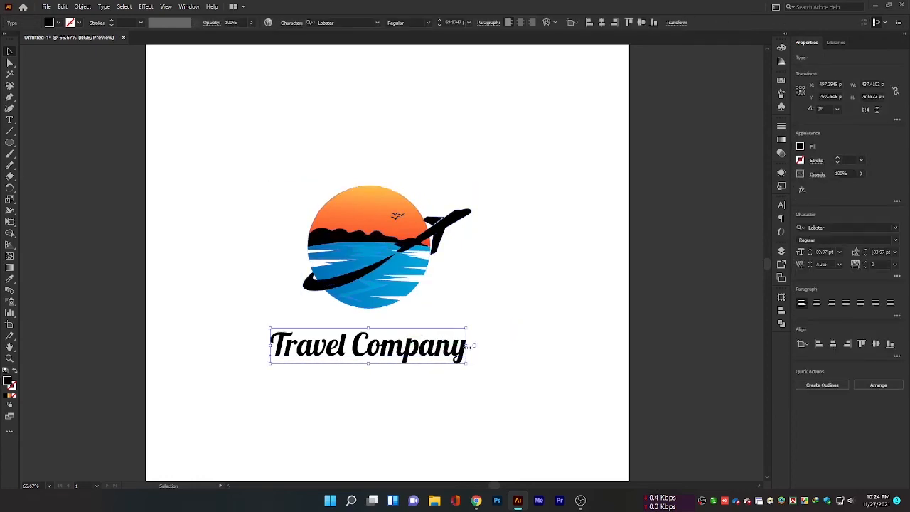
Scale the "Travel Company" text down to about 62.7 pt, roughly 392 × 70 px, and move it slightly lower beneath the circle.
left_click_drag(467, 347, 475, 346)
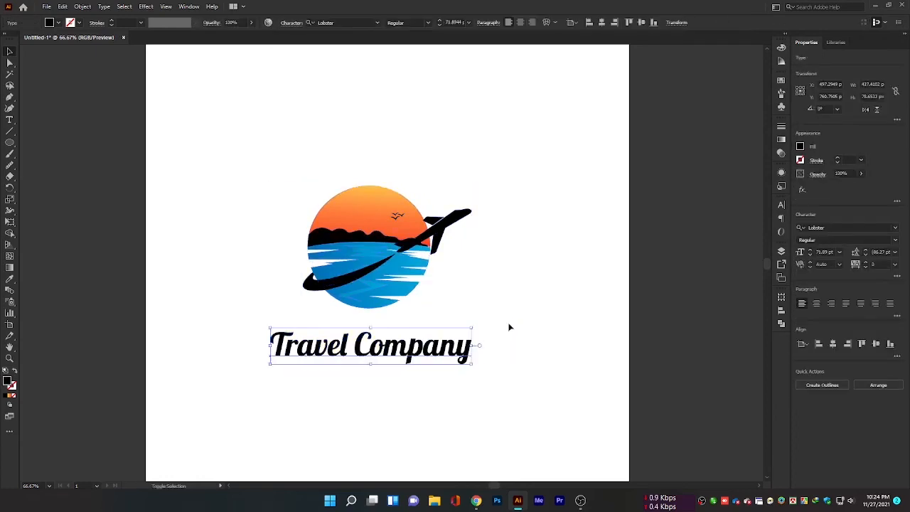
left_click(508, 325)
left_click(434, 346)
left_click(493, 340)
mouse_move(437, 365)
left_mouse_down()
mouse_move(434, 358)
mouse_move(436, 372)
mouse_move(451, 379)
mouse_move(443, 355)
left_mouse_up()
left_click(631, 299)
left_click(471, 378)
left_click(504, 329)
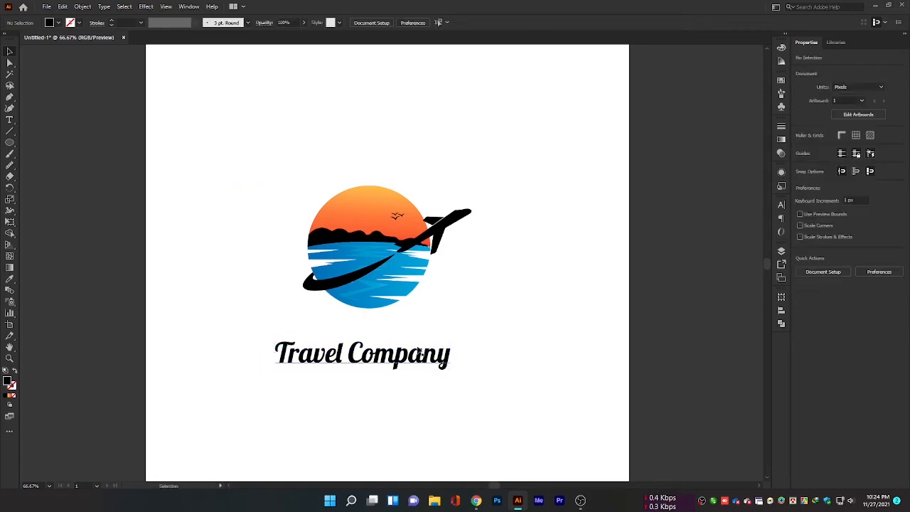
Fill the "Travel Company" text with a medium blue swatch matching the water.
left_click(421, 353)
left_click(800, 147)
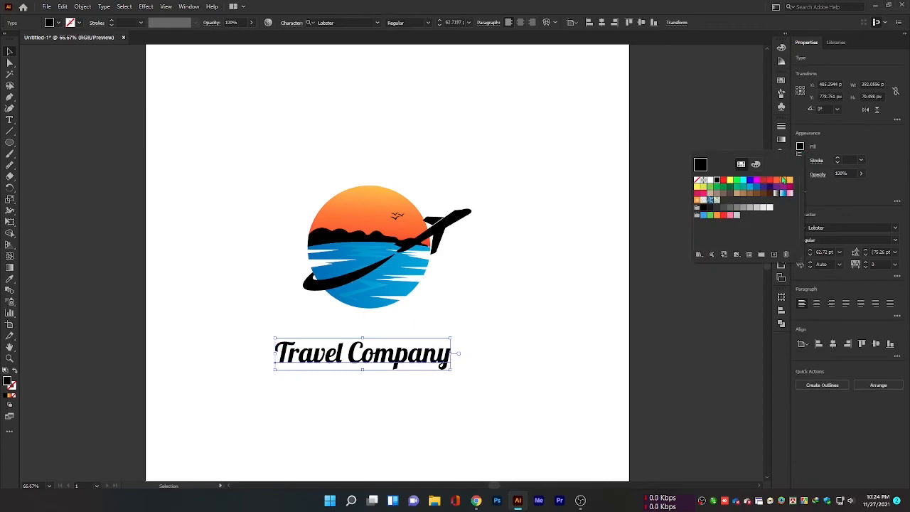
left_click(789, 180)
left_click(745, 187)
left_click(756, 187)
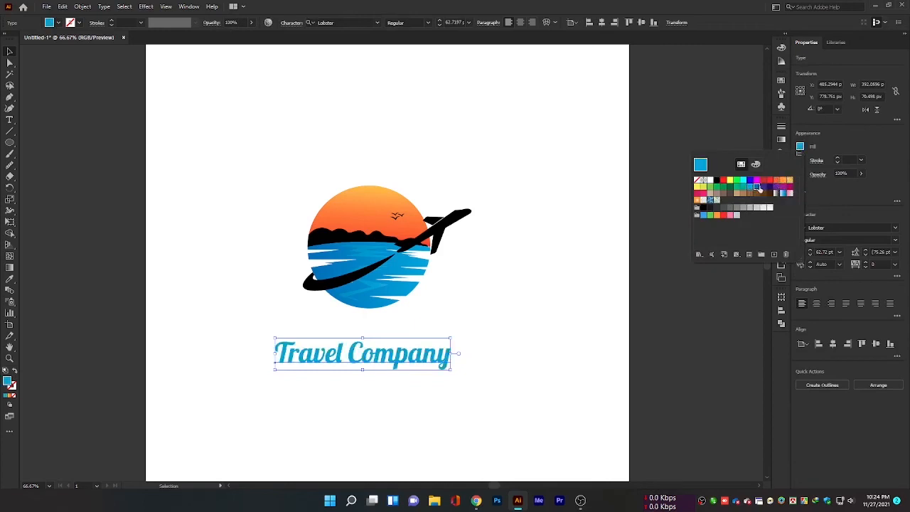
left_click(763, 187)
left_click(555, 319)
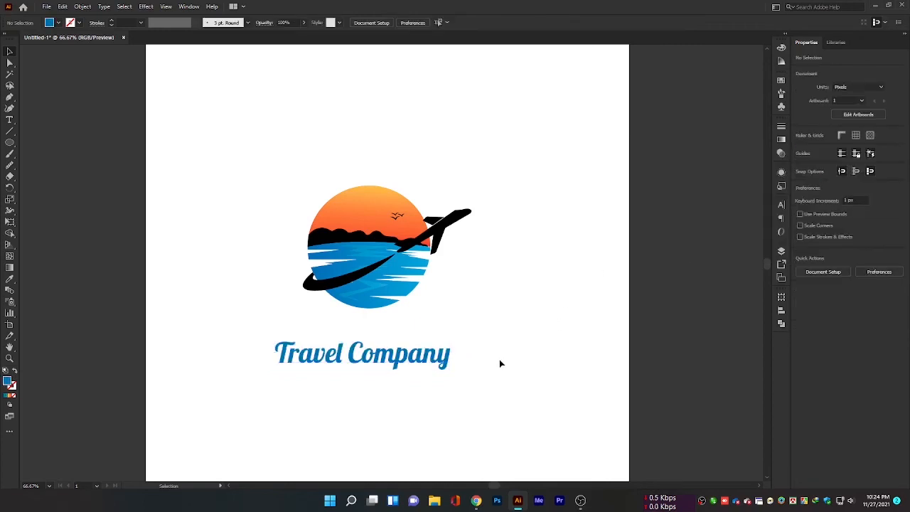
Recolour only the word "Company" with an orange-red swatch.
double_click(365, 360)
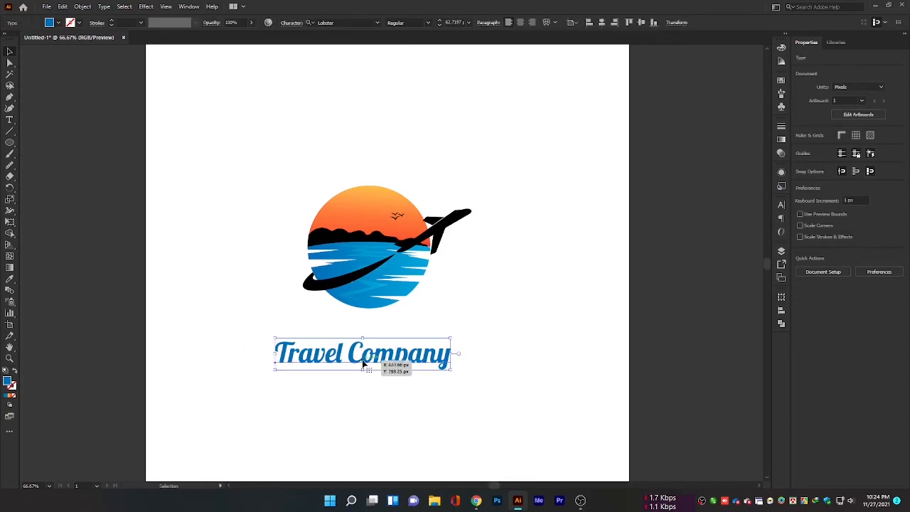
key("ctrl+a")
left_click_drag(348, 356, 542, 372)
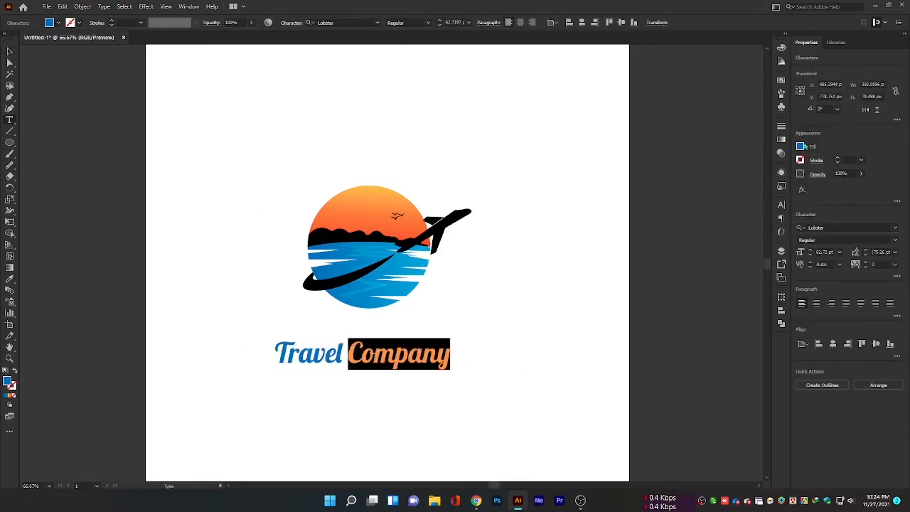
left_click(802, 146)
left_click(778, 182)
left_click(539, 303)
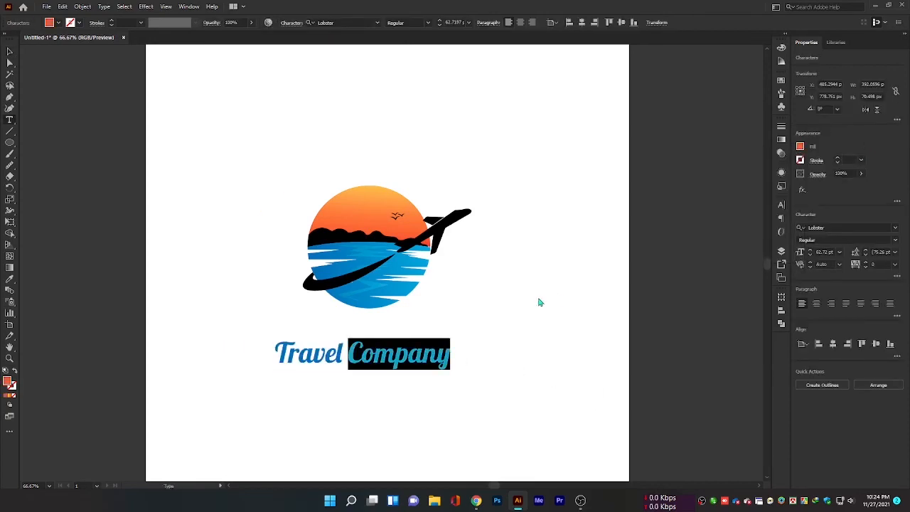
left_click(539, 303)
left_click(10, 51)
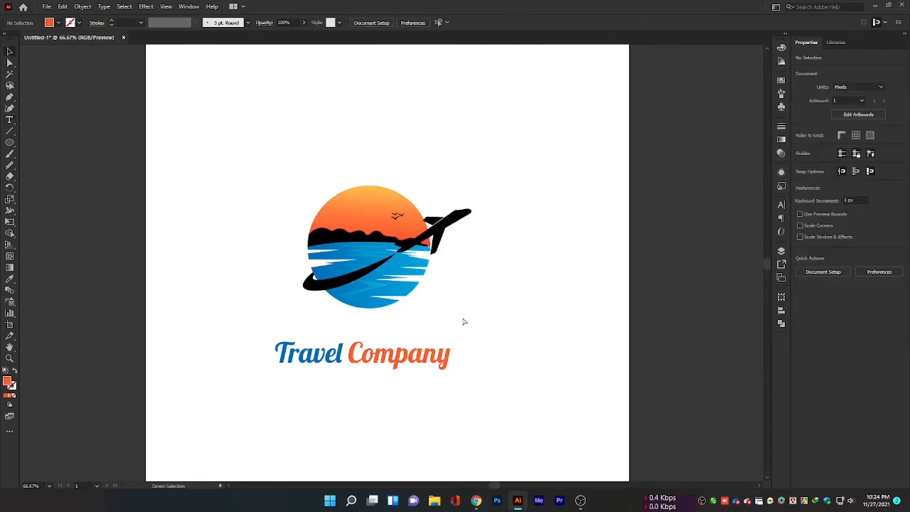
Duplicate the company name just below itself and replace the copy's text with "YOUR SLOGAN HERE".
left_click_drag(414, 361, 429, 400)
triple_click(427, 393)
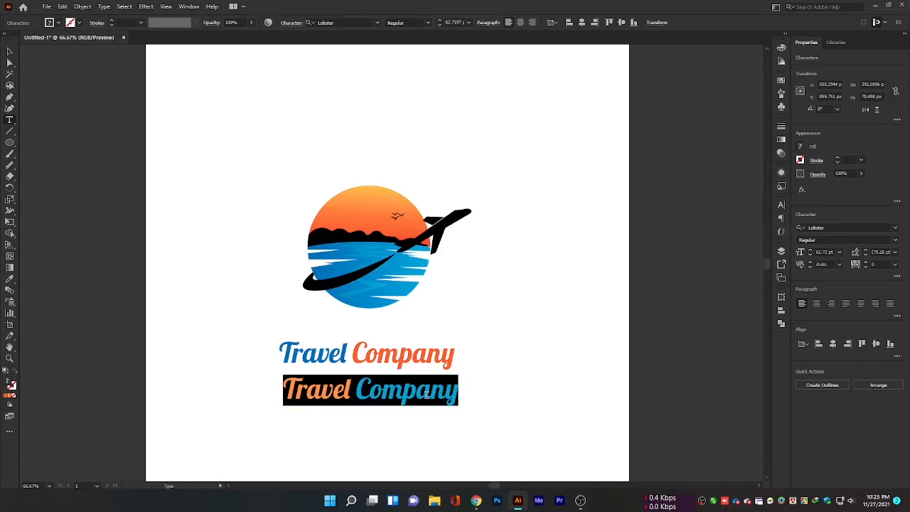
type("your s")
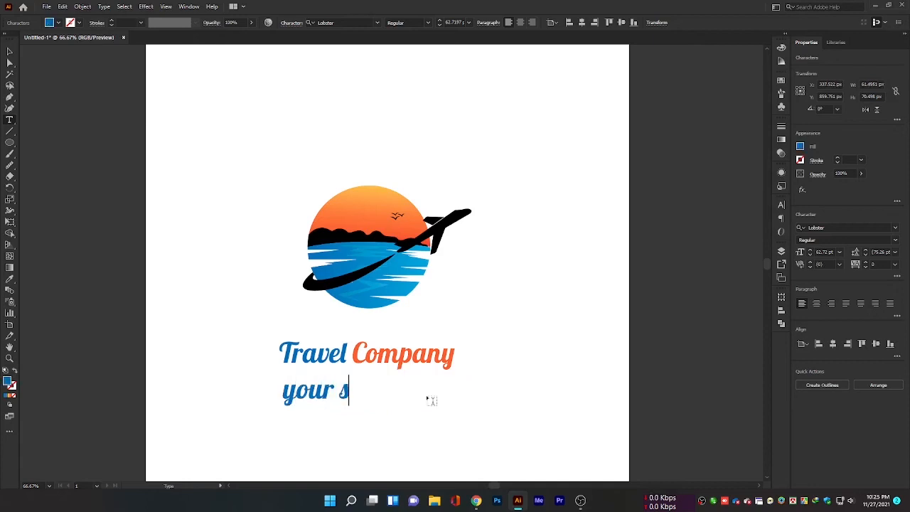
type("YOUR SLOGAN HERE")
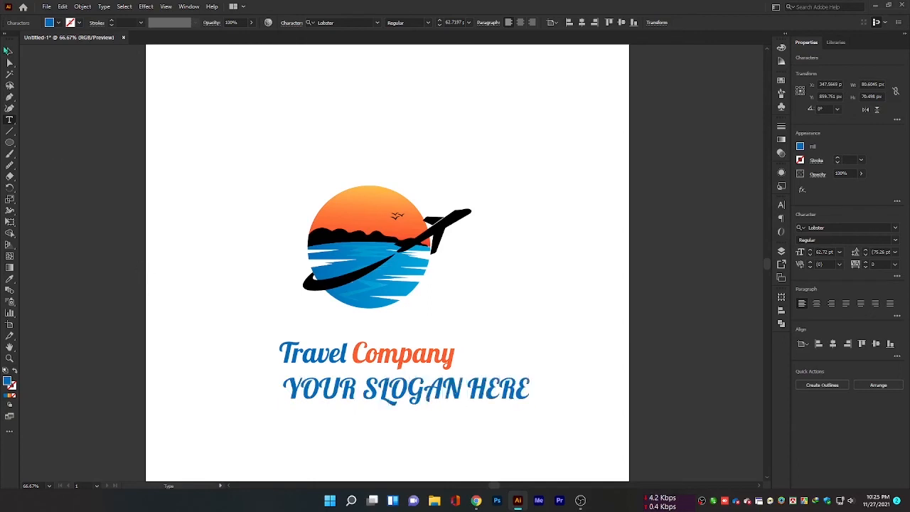
left_click(8, 51)
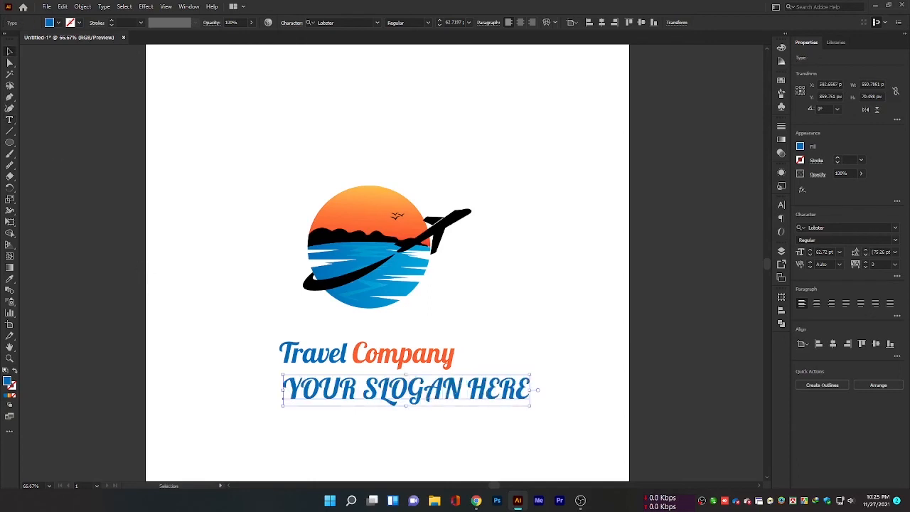
Set the slogan's font to Montserrat Regular and reduce its size to 12 pt.
left_click(895, 228)
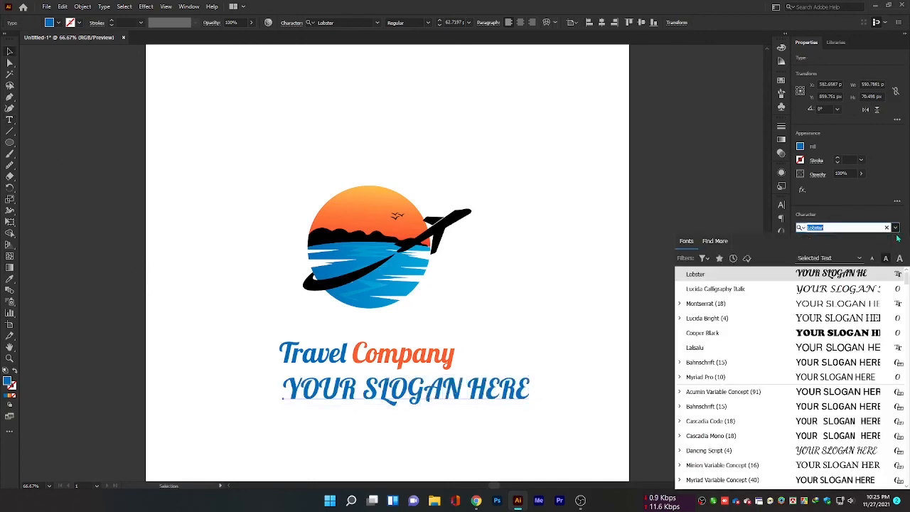
left_click(782, 306)
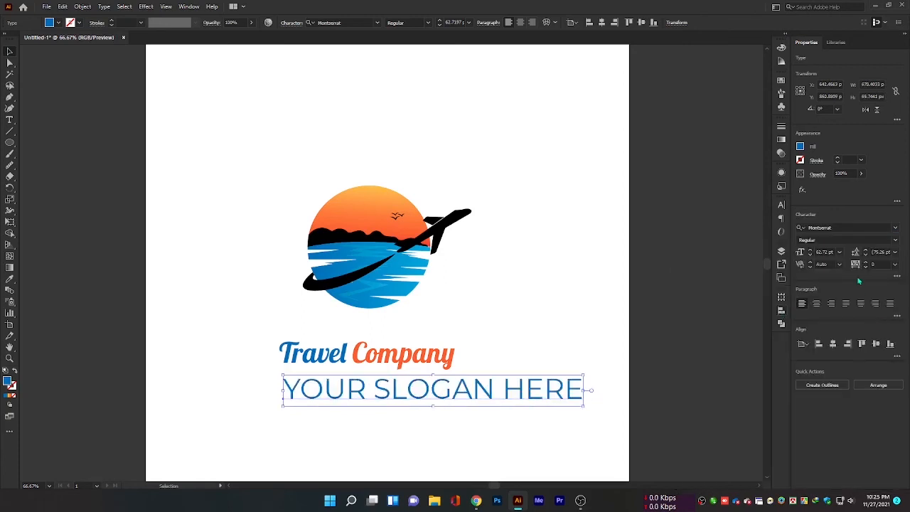
left_click(811, 255)
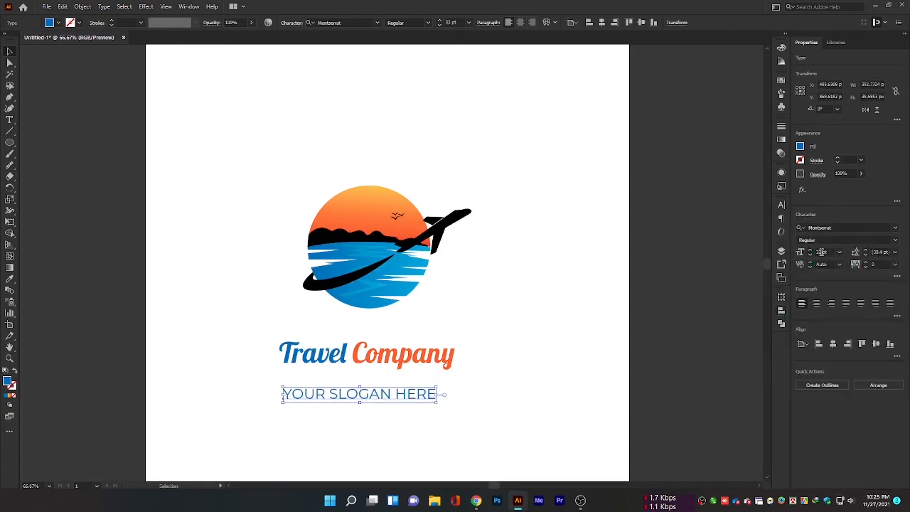
left_click(822, 252)
scroll(831, 252, "down", 20)
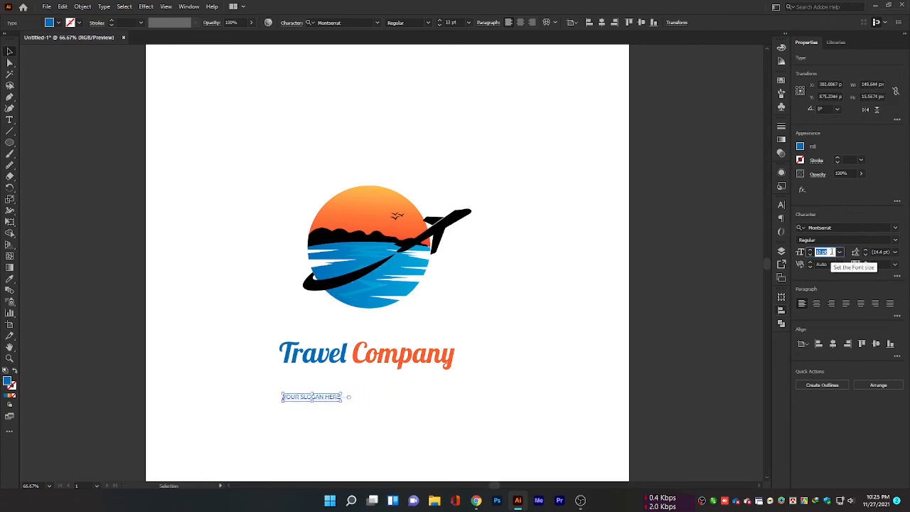
Set the slogan's tracking to 500 and move it up directly under the company name.
left_click(880, 265)
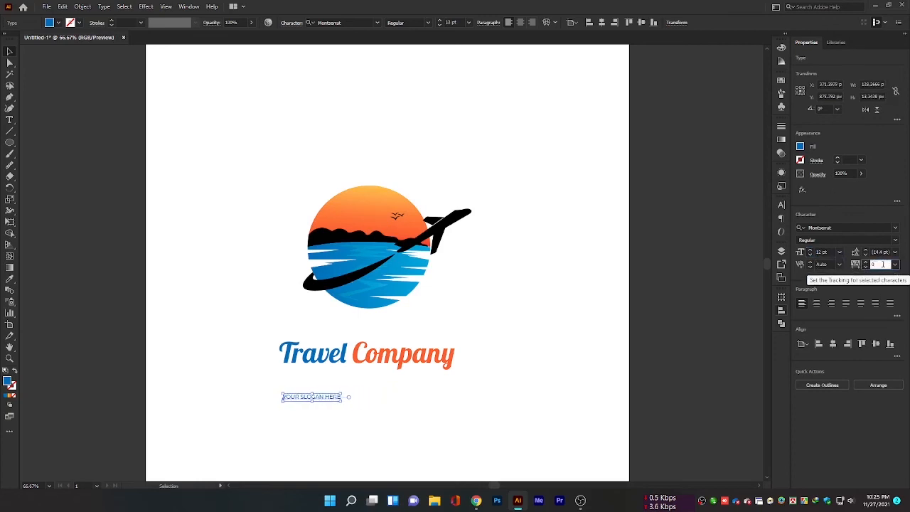
type("500")
key("Return")
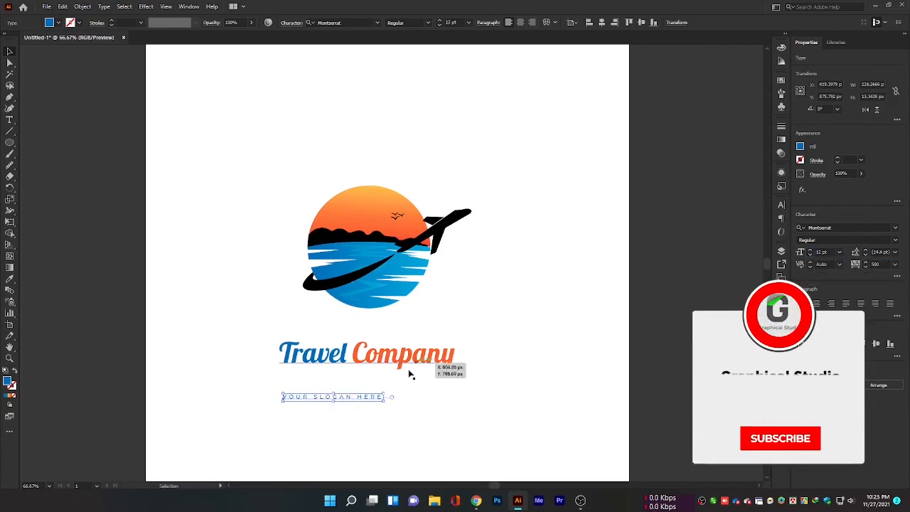
left_click_drag(367, 406, 417, 383)
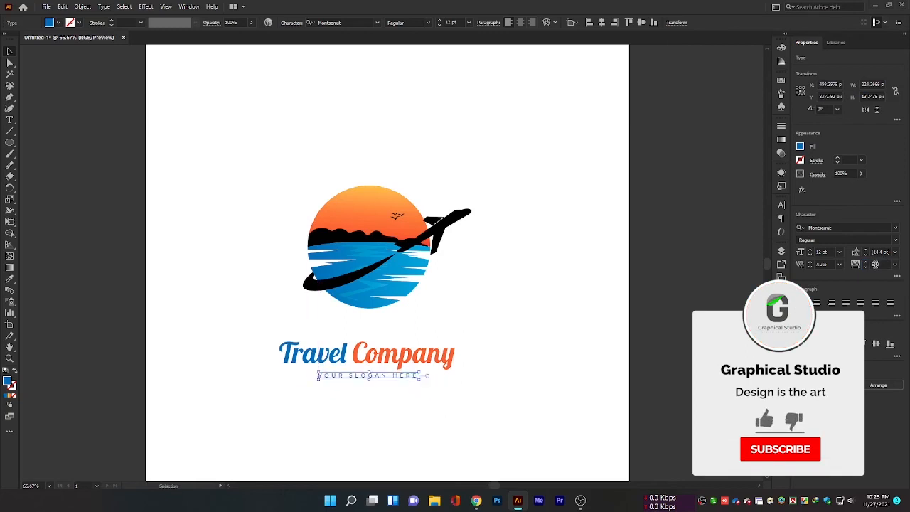
Increase the slogan's tracking to 800 and align it horizontally centred with the "Travel Company" text.
double_click(875, 264)
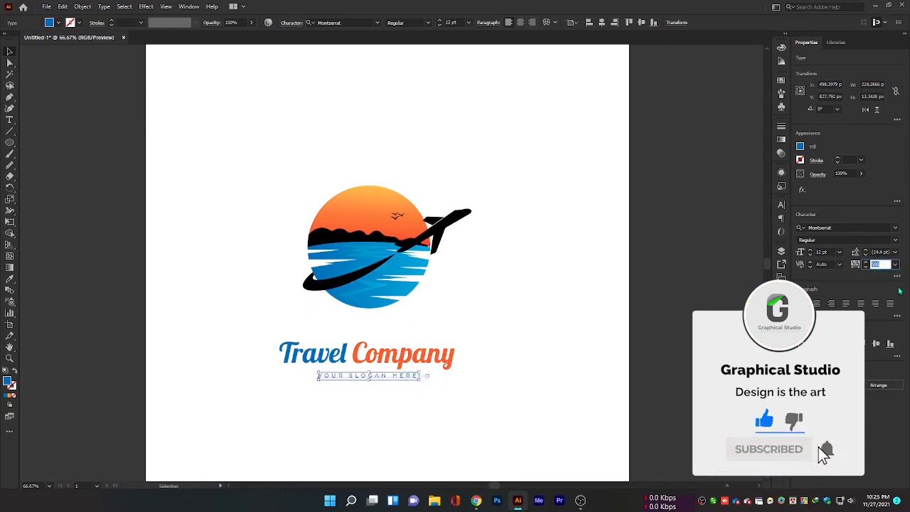
type("800")
key("Return")
left_click(444, 403)
left_click_drag(426, 377, 408, 381)
left_click(446, 356, "shift")
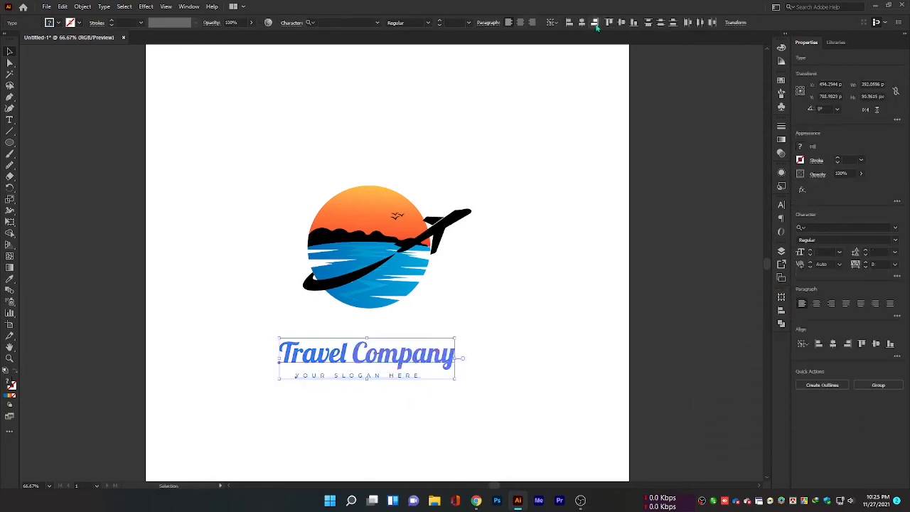
left_click(420, 430)
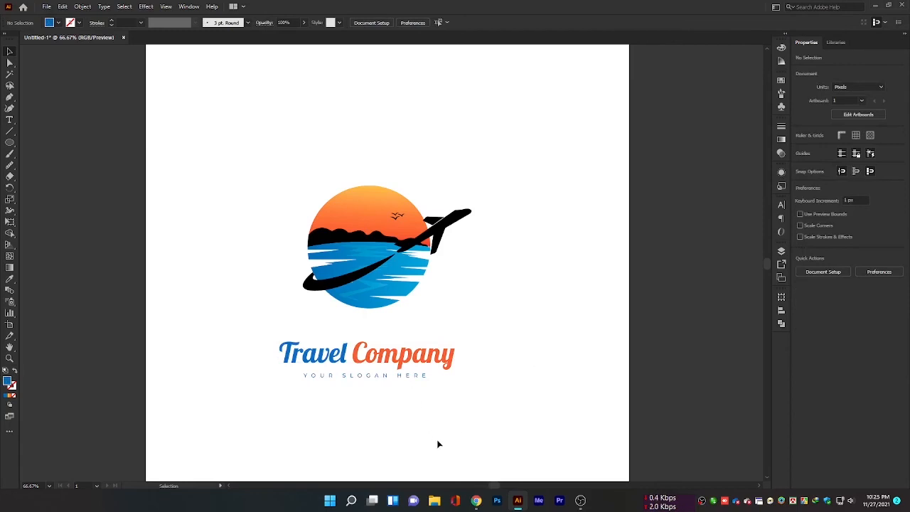
Select the company name and the slogan together and group them.
key("ctrl+minus")
left_click_drag(408, 379, 392, 328)
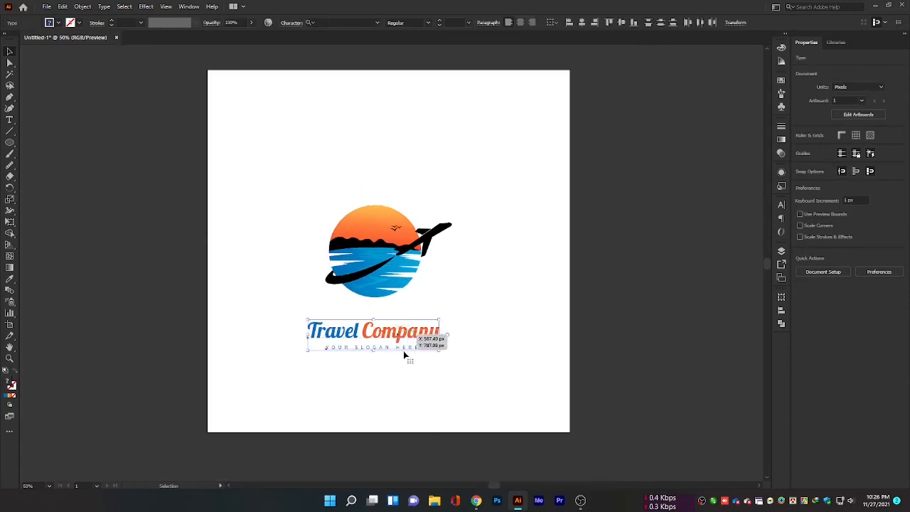
right_click(396, 332)
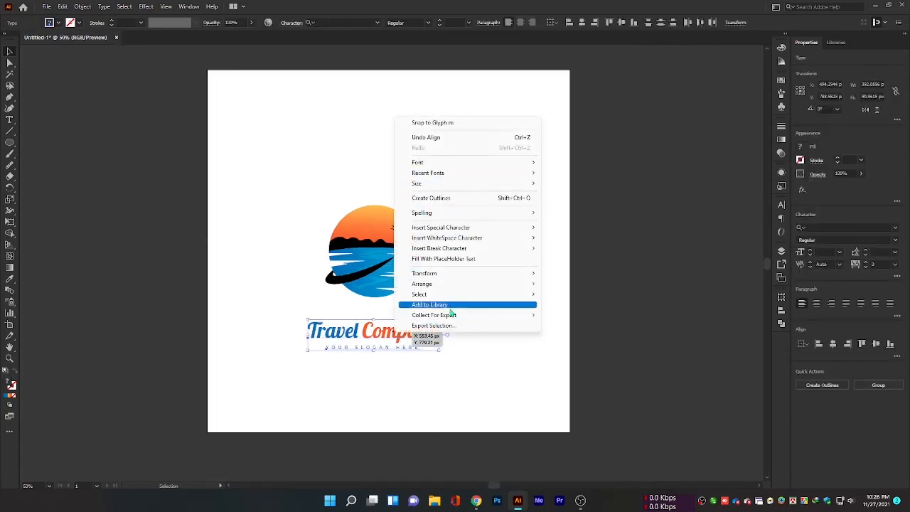
left_click(485, 342)
left_click_drag(429, 366, 392, 333)
right_click(391, 337)
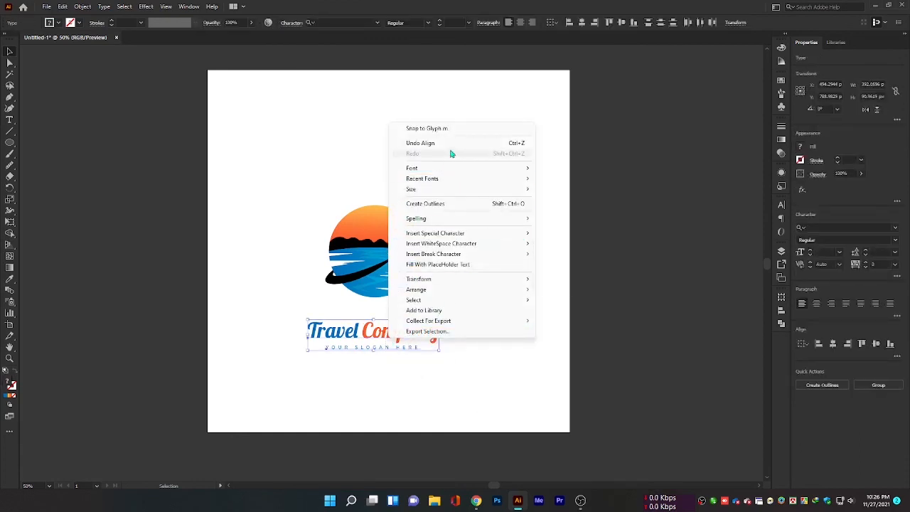
left_click_drag(426, 381, 390, 330)
left_click(63, 7)
mouse_move(76, 6)
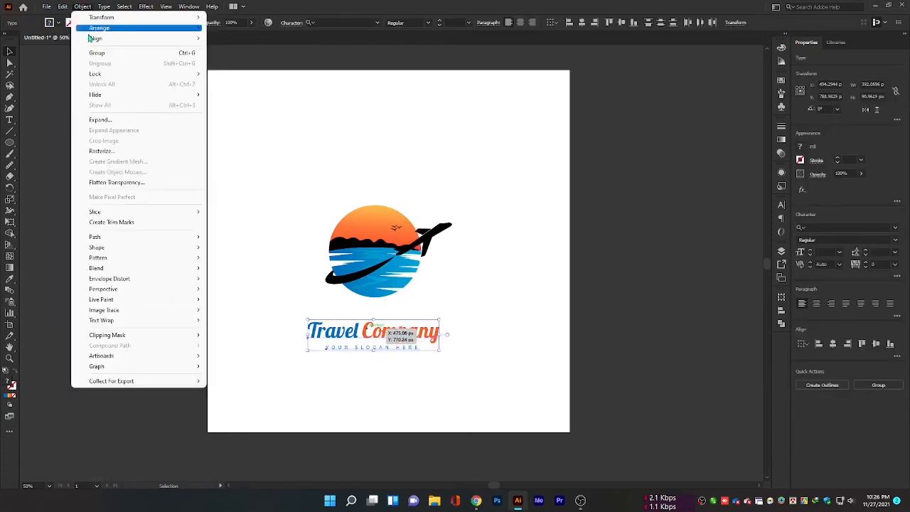
left_click(438, 414)
left_click_drag(425, 380, 377, 324)
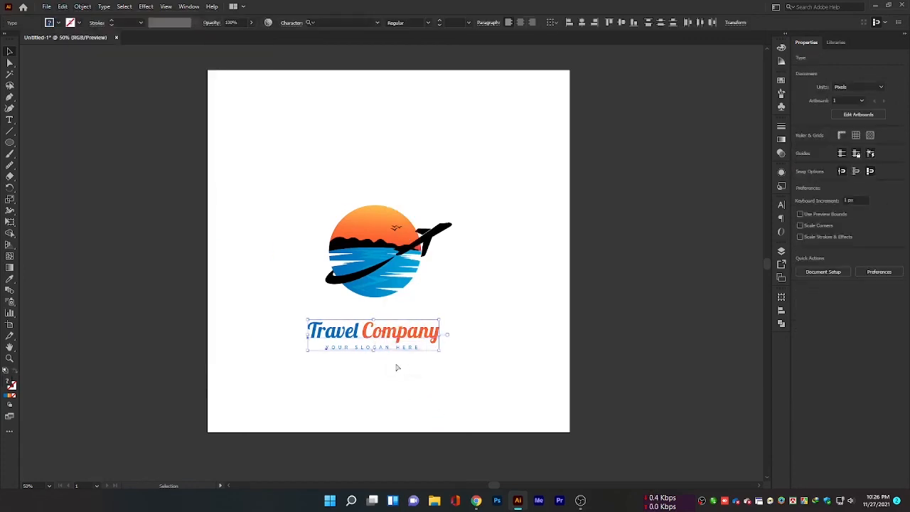
left_click(401, 368)
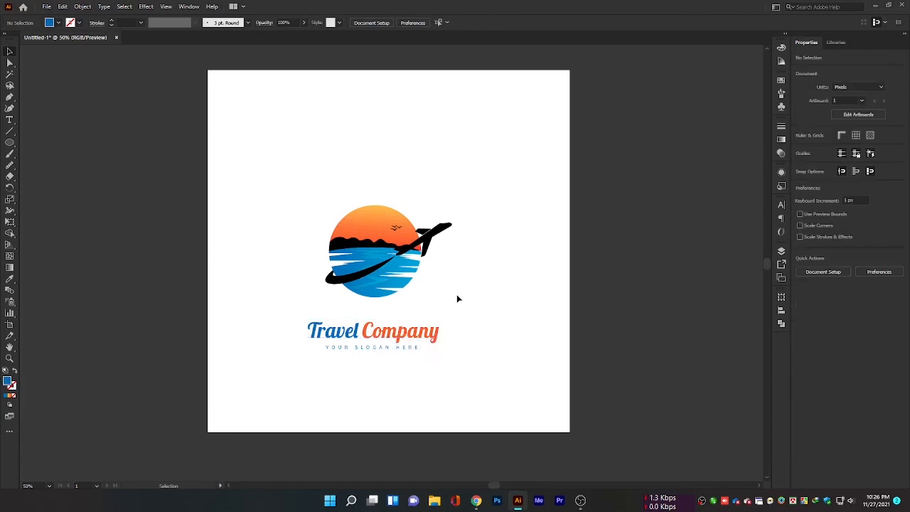
Move the sunset and airplane emblem up and to the right, to about X 571 px, Y 497 px.
left_click(421, 267)
left_click(441, 163)
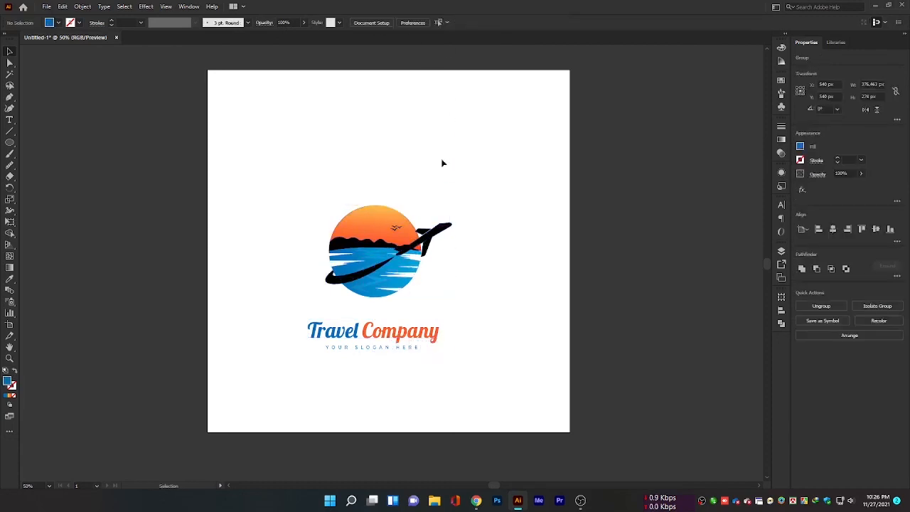
left_click_drag(390, 277, 402, 263)
left_click(500, 301)
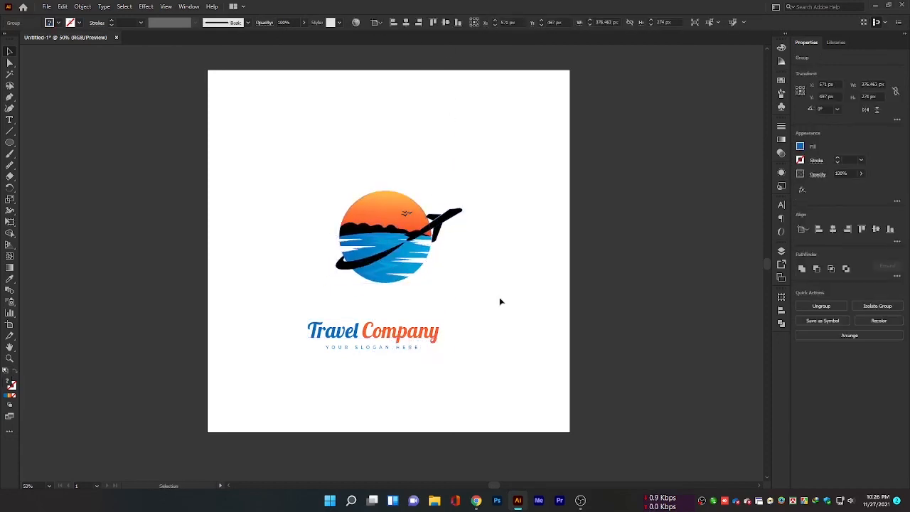
Move the lettering group up closer beneath the emblem and adjust its size to suit the circle.
double_click(409, 335)
left_click(26, 51)
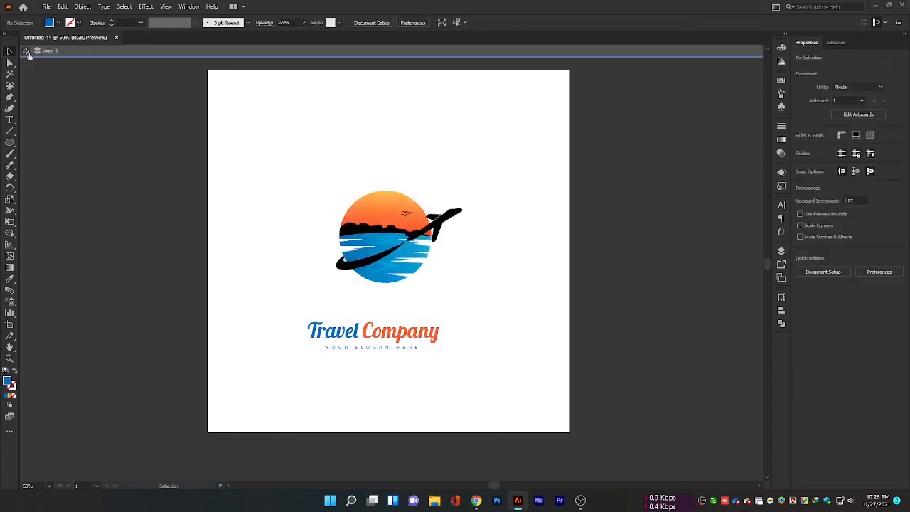
left_click_drag(378, 348, 396, 321)
left_click(482, 298)
left_click(431, 316)
left_click_drag(456, 330, 433, 322)
left_click(479, 344)
left_click(487, 304)
Scale the emblem and lettering down together, bringing the lettering to about 367 × 85 px.
left_click_drag(493, 351, 409, 249)
key("ctrl+g")
left_click_drag(463, 332, 451, 318)
left_click(499, 320)
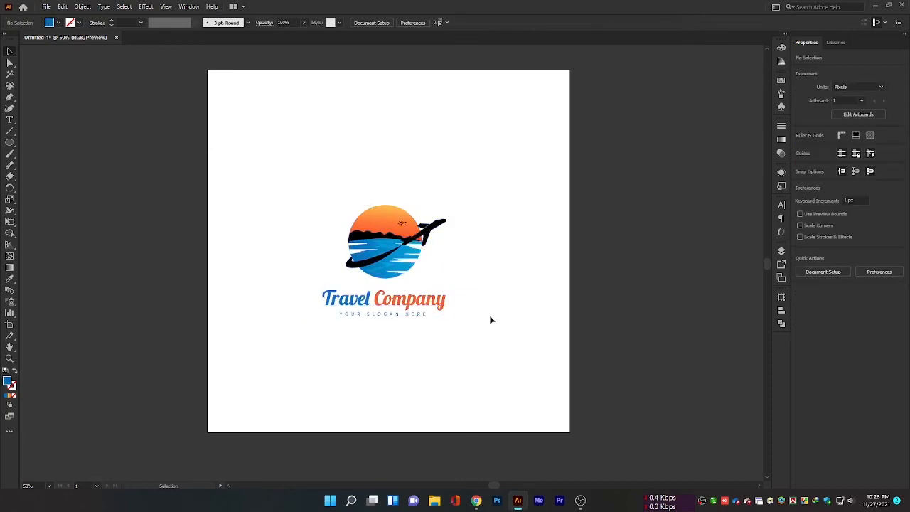
Nudge the lettering group slightly right and down so it sits centred beneath the sunset circle.
left_click(413, 310)
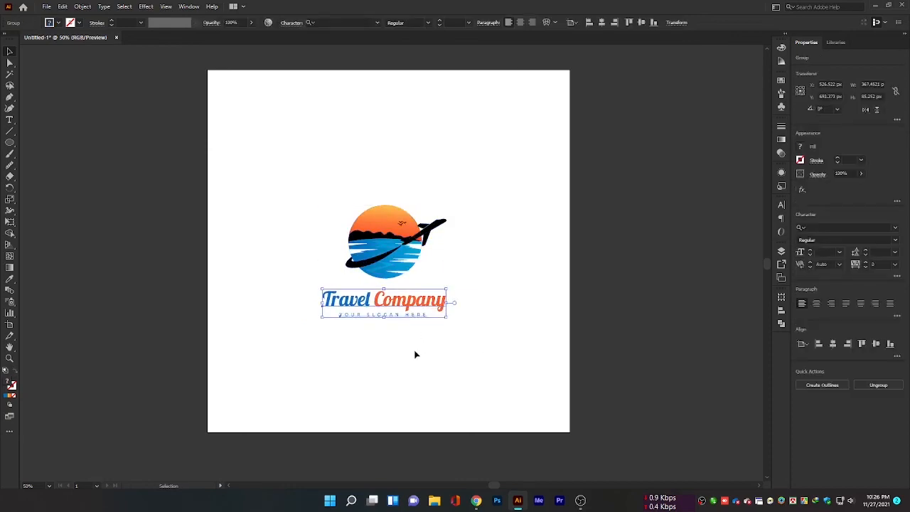
left_click(415, 350)
left_click_drag(414, 304, 414, 304)
key("Right")
key("Right")
key("Right")
key("Right")
key("Right")
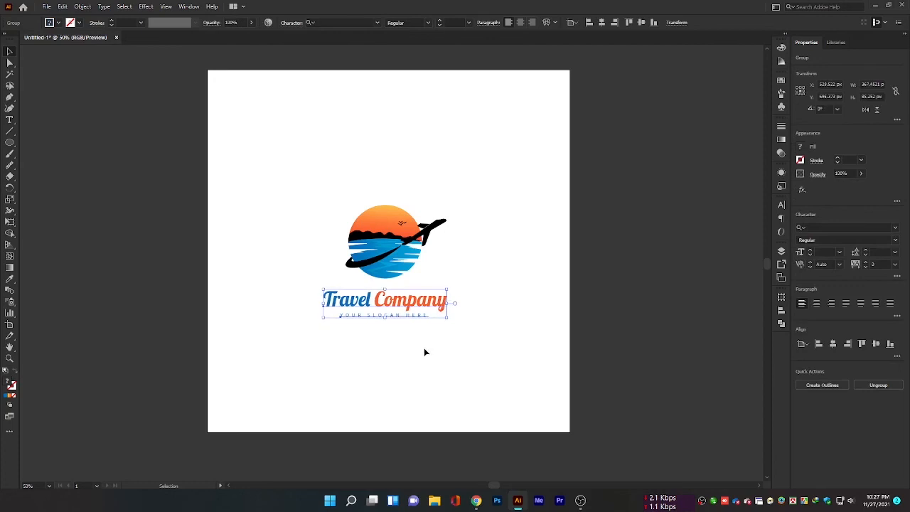
Nudge the lettering group slightly down to widen the gap beneath the sunset circle.
key("Down")
key("Down")
key("Down")
left_click(413, 346)
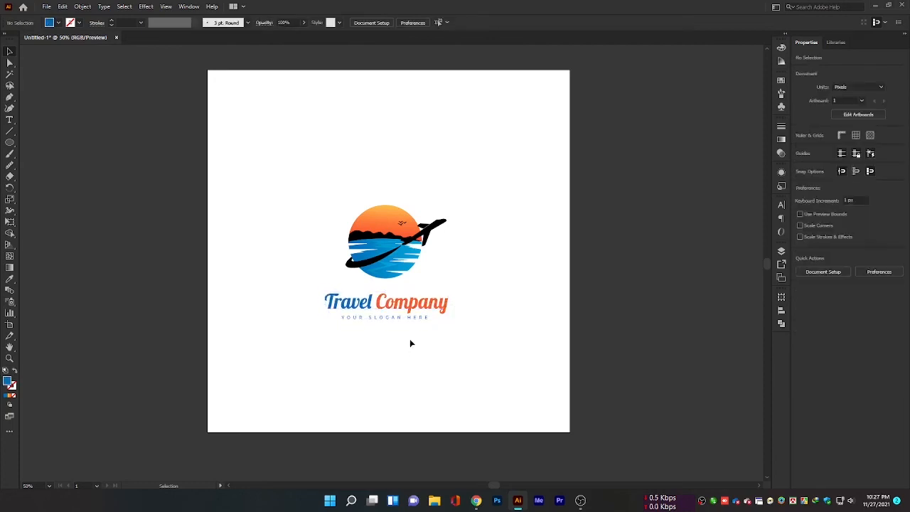
Nudge the lettering group about 10 px left beneath the emblem.
left_click(403, 314)
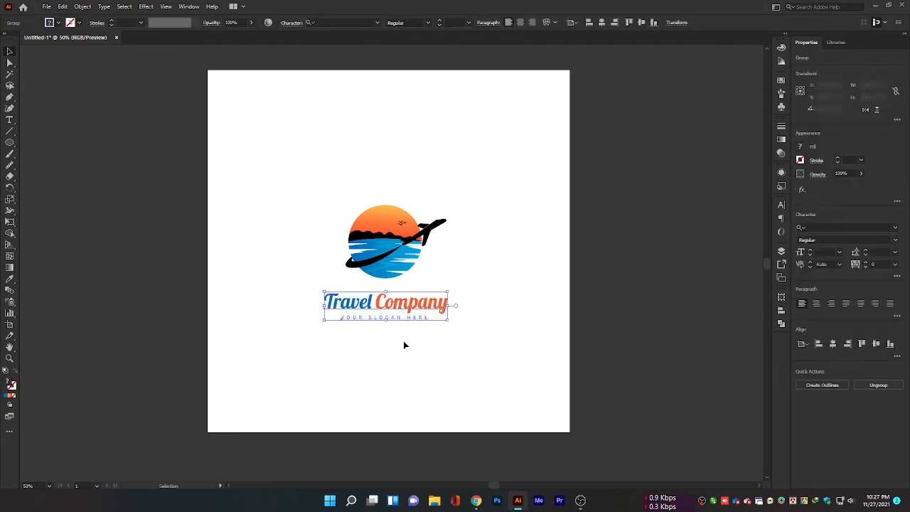
key("Left")
key("Left")
key("Left")
key("Left")
key("Left")
key("Left")
key("Left")
key("Left")
key("Left")
key("Left")
left_click(406, 350)
Ungroup the lettering and nudge the slogan line up slightly, closer to the company name.
left_click(401, 318)
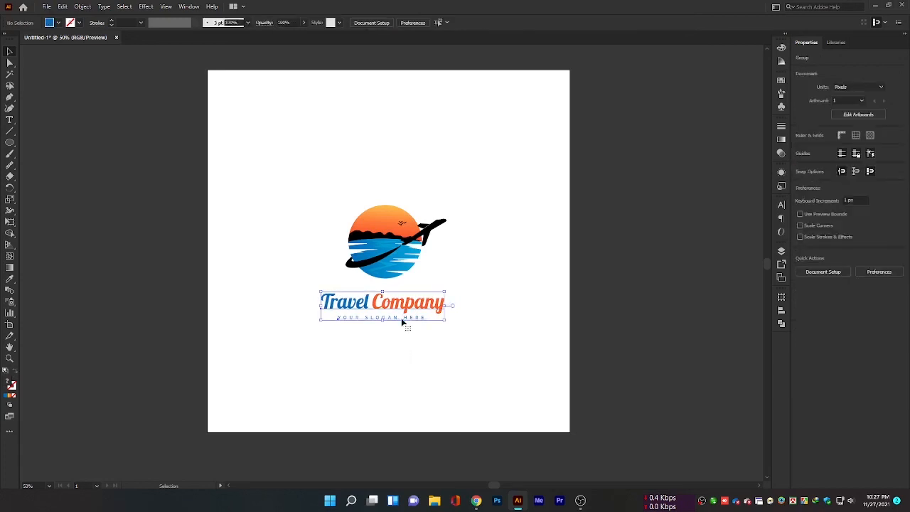
right_click(401, 318)
left_click(445, 402)
left_click(415, 318)
key("Up")
key("Up")
key("Up")
key("Up")
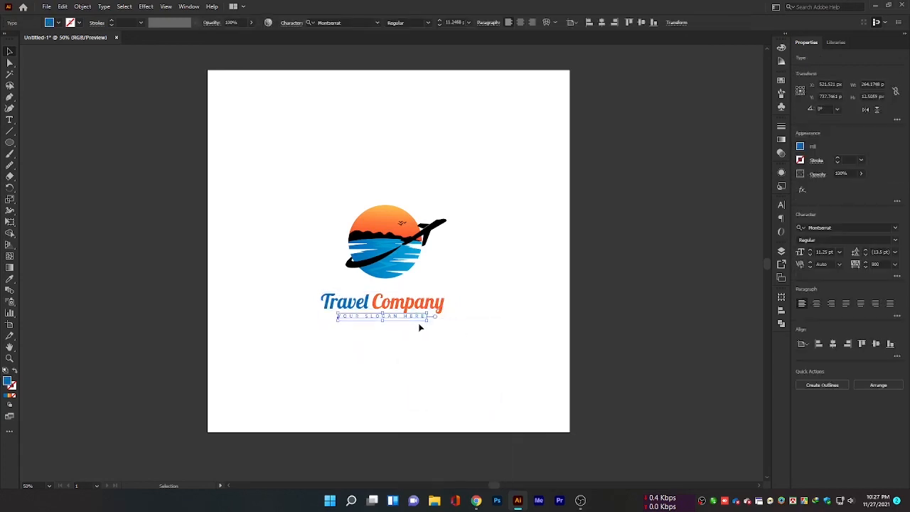
left_click(438, 328)
left_click(412, 317)
left_click(424, 338)
Group all the artwork, emblem, company name and slogan, into a single object.
key("ctrl+a")
right_click(399, 252)
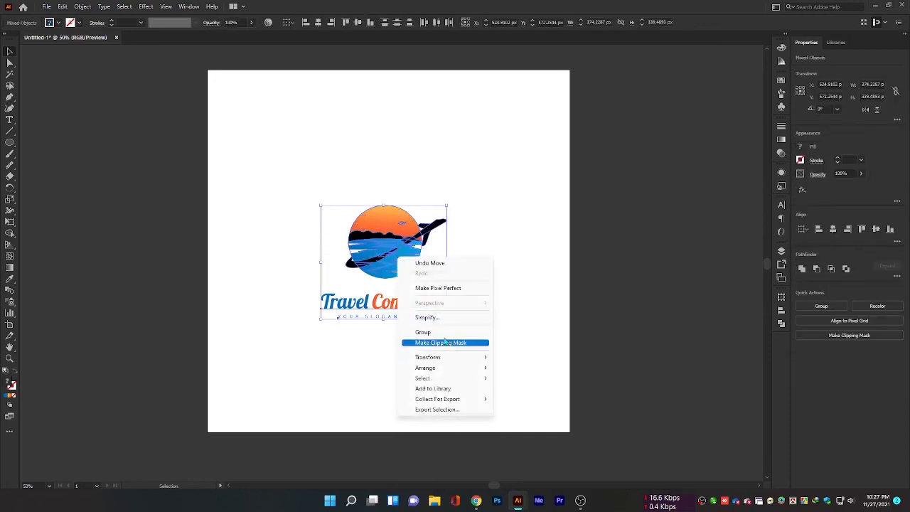
left_click(436, 341)
left_click(512, 315)
Centre the grouped logo horizontally and vertically on the artboard.
left_click(402, 235)
left_click(342, 22)
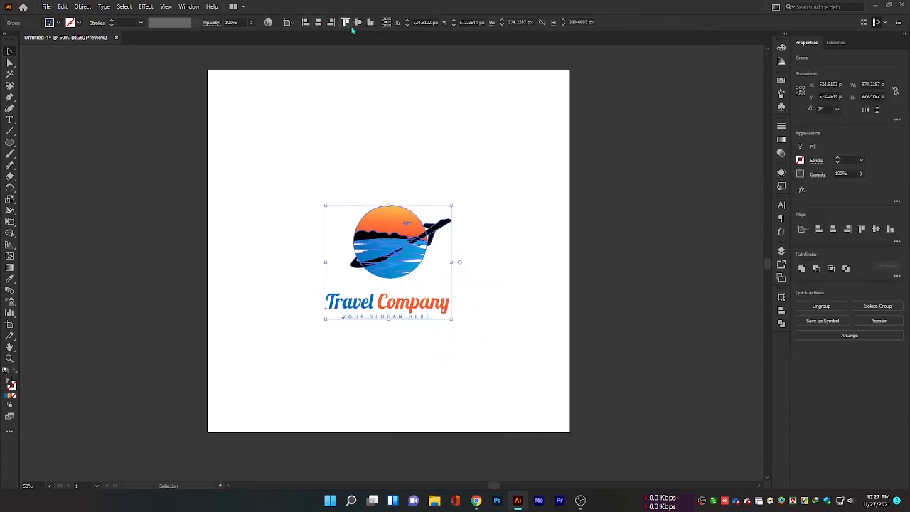
left_click(362, 22)
left_click(441, 116)
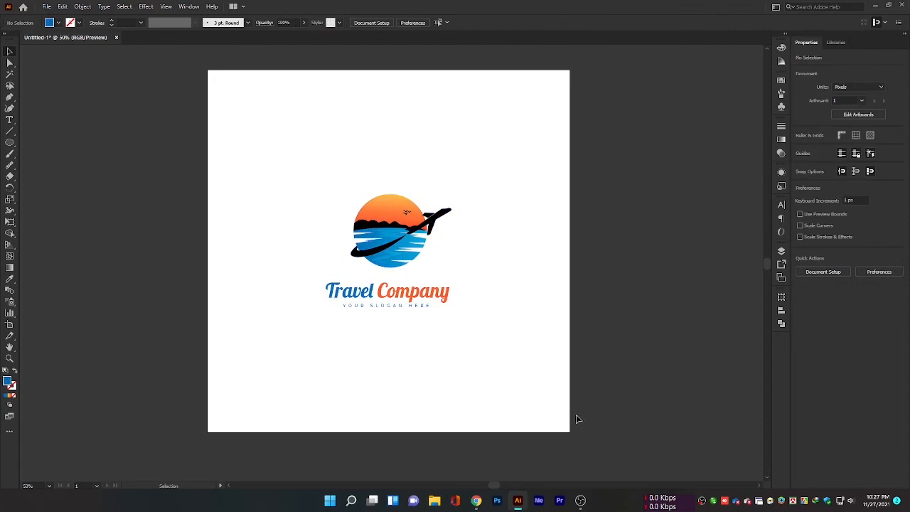
Start saving the document and delete the old files Logog Desing.ai and Untitled-1.ai from the Logo Design folder.
key("ctrl+s")
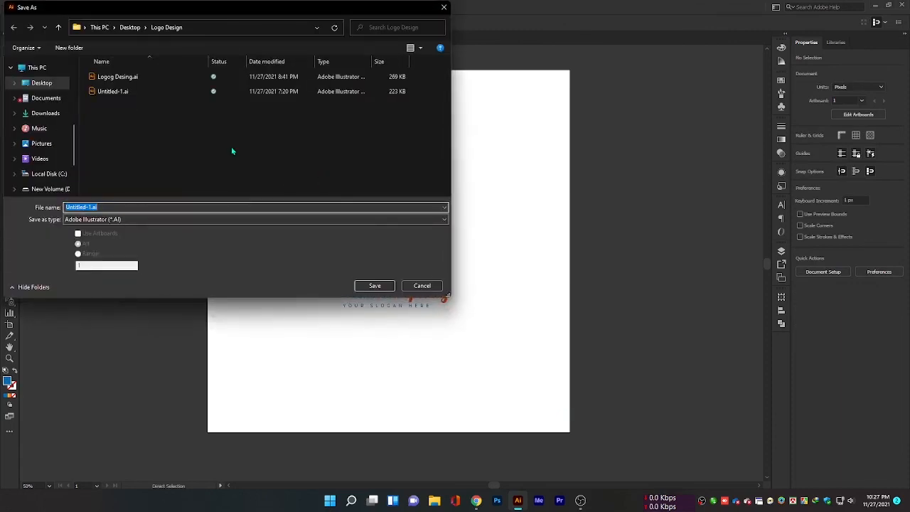
left_click(142, 79)
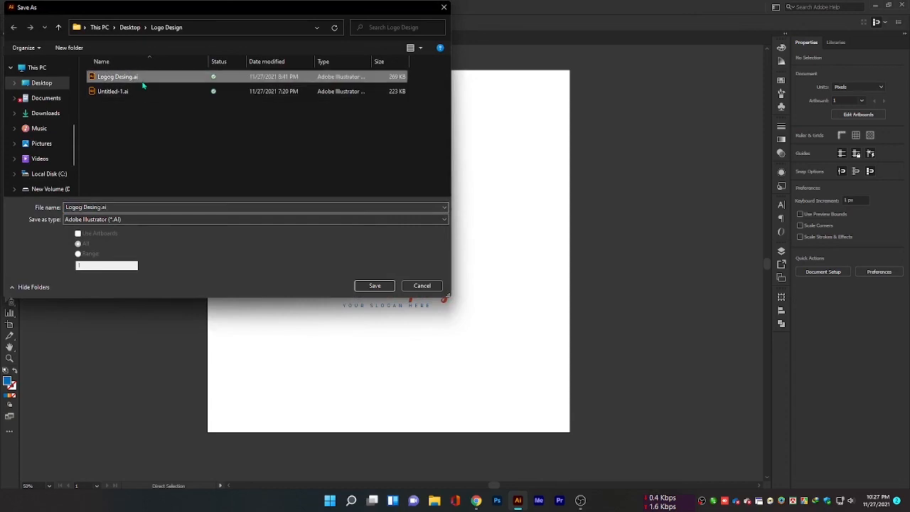
key("Delete")
left_click(145, 81)
key("Delete")
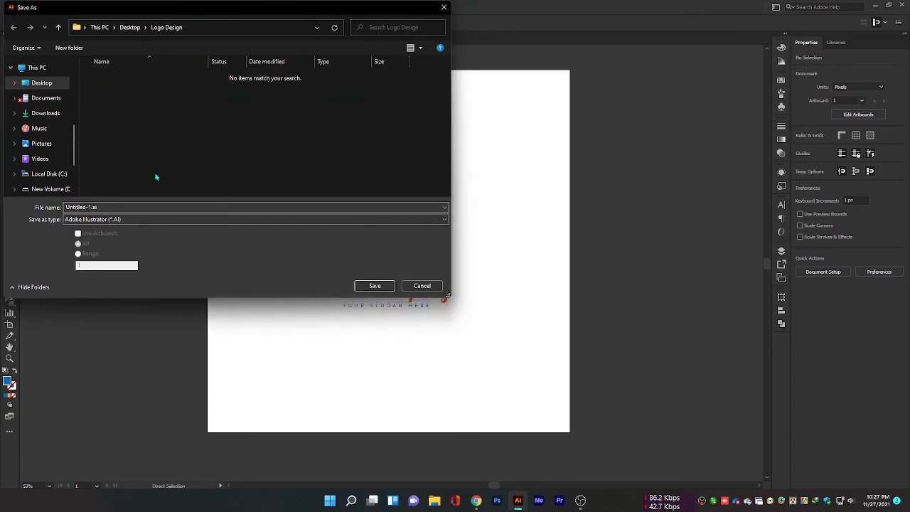
Replace Untitled-1 in the file name with "Logo de", keeping the .ai extension.
left_click_drag(99, 207, 67, 207)
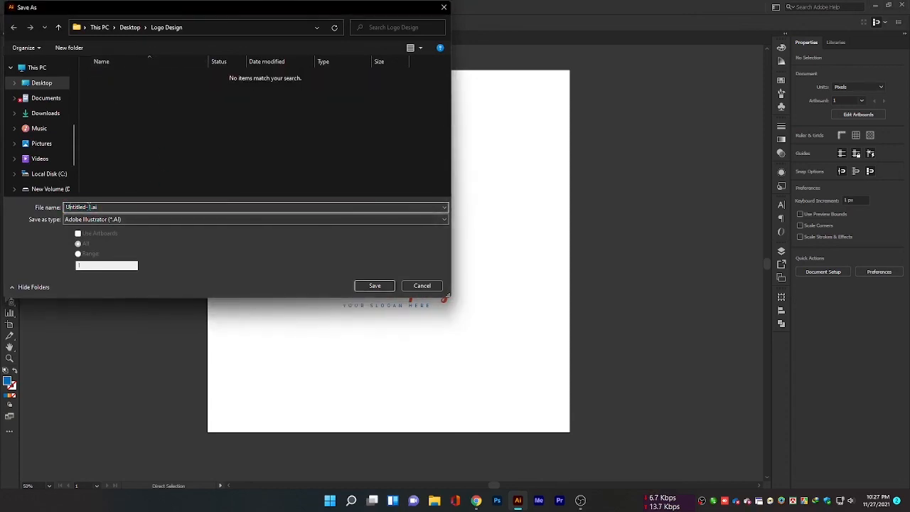
key("BackSpace")
key("BackSpace")
key("BackSpace")
key("BackSpace")
key("BackSpace")
key("BackSpace")
key("BackSpace")
key("BackSpace")
key("BackSpace")
key("BackSpace")
type("lOGO")
key("BackSpace")
key("BackSpace")
key("BackSpace")
key("BackSpace")
type("Logoo")
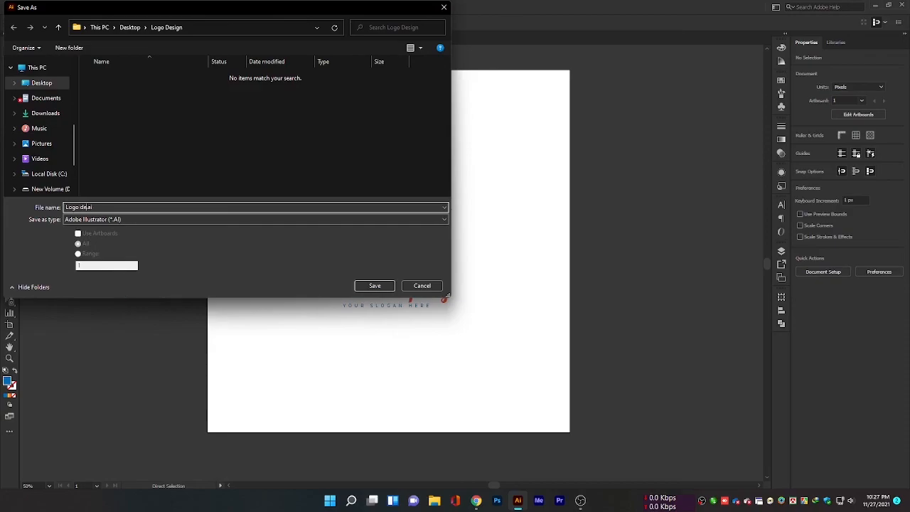